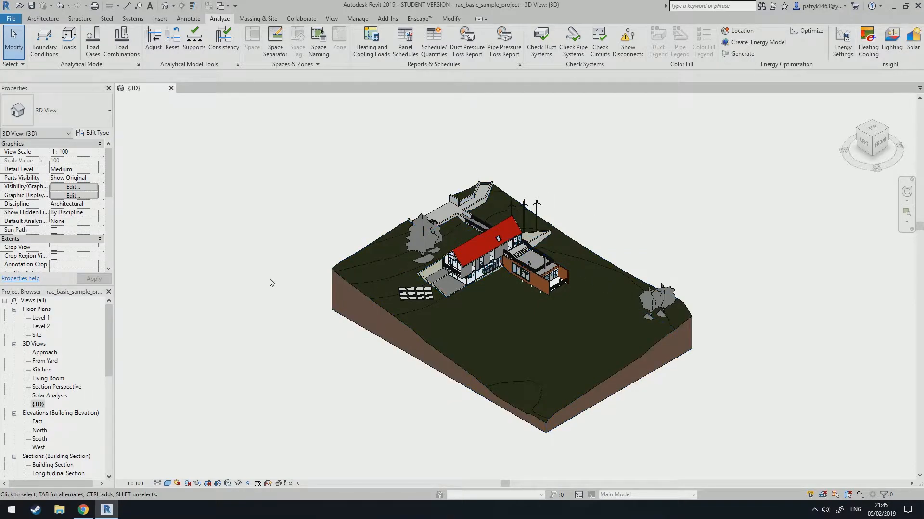
# Search the web for insight autodesk download and open the Autodesk Insight plug-in download page.
pyautogui.click(90, 510)
pyautogui.click(402, 200)
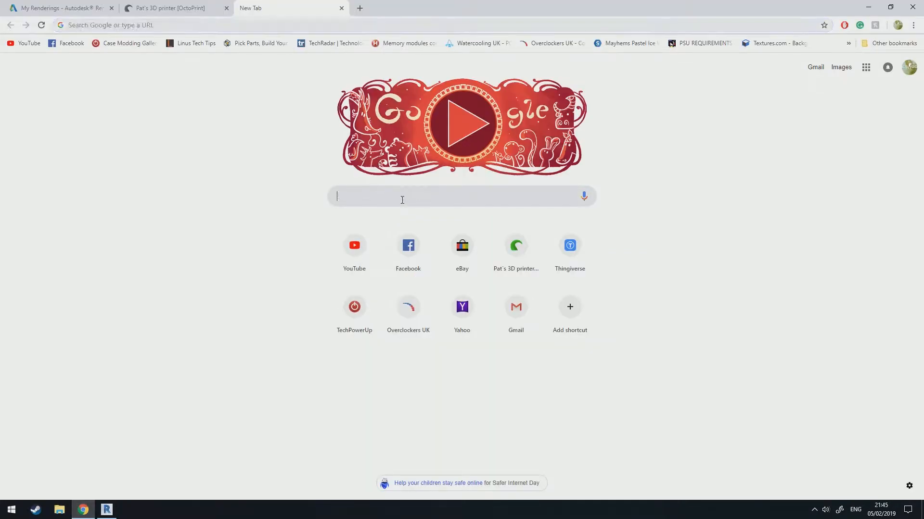
pyautogui.write('insight')
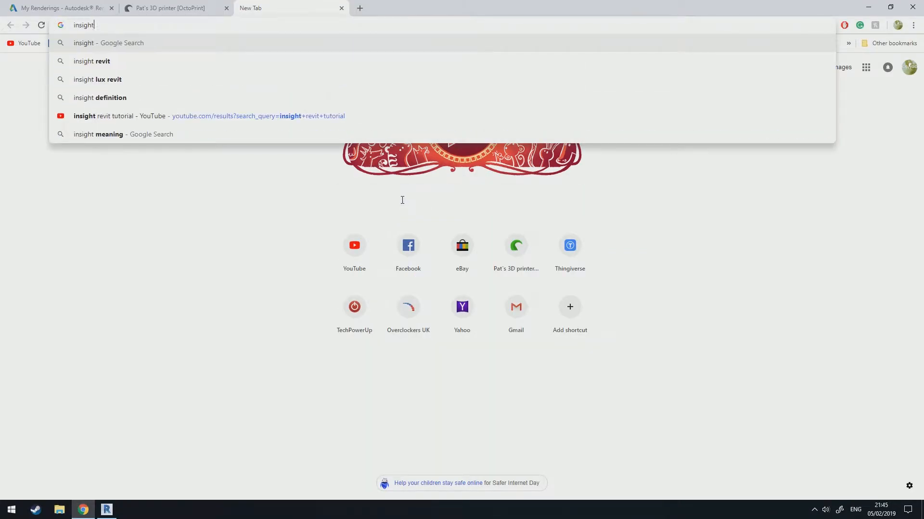
pyautogui.write(' autodeskl')
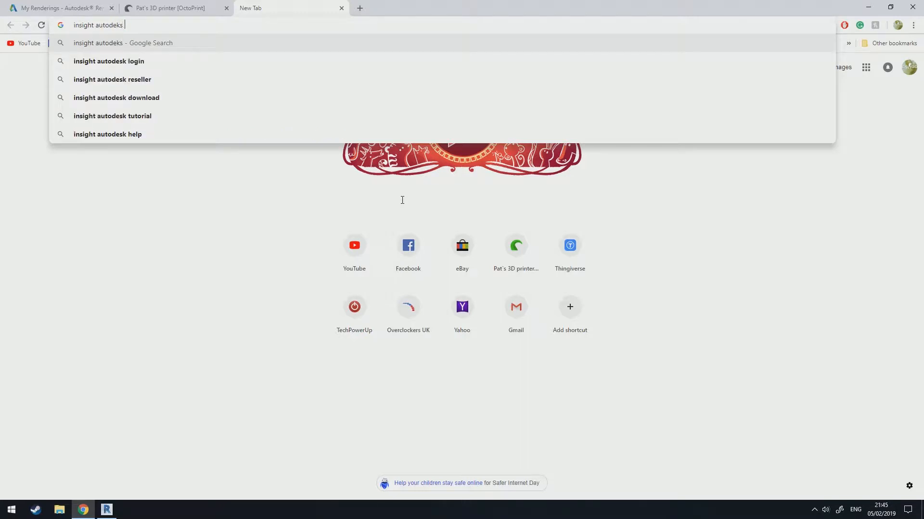
pyautogui.press('BackSpace')
pyautogui.write('download')
pyautogui.press('Return')
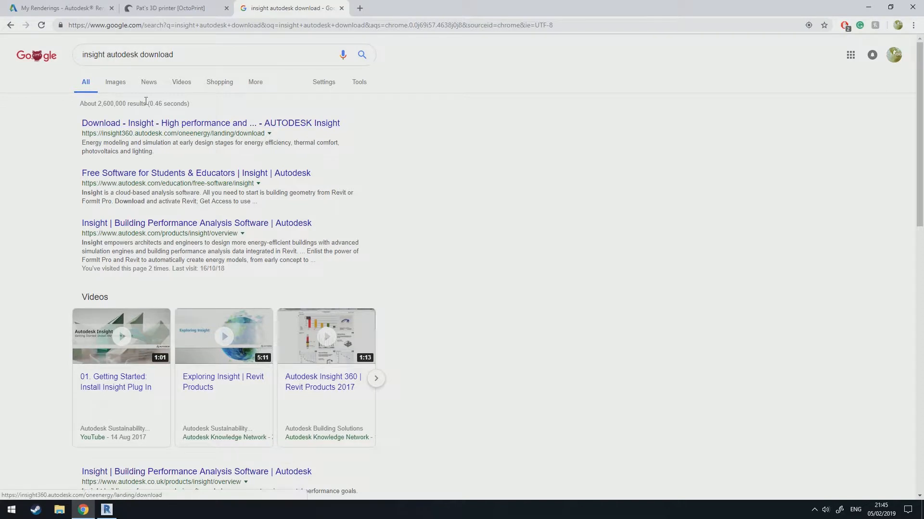
pyautogui.click(137, 126)
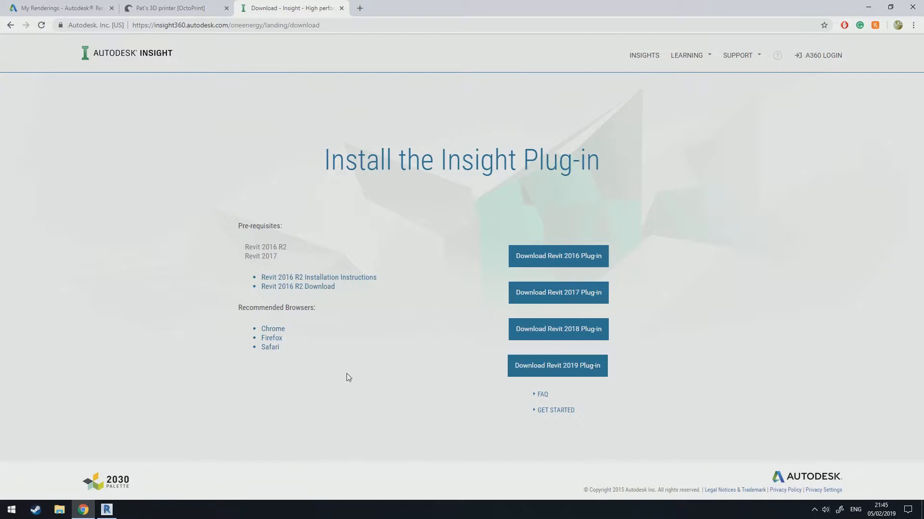
# Return to Revit and open the Solar analysis tool.
pyautogui.click(112, 511)
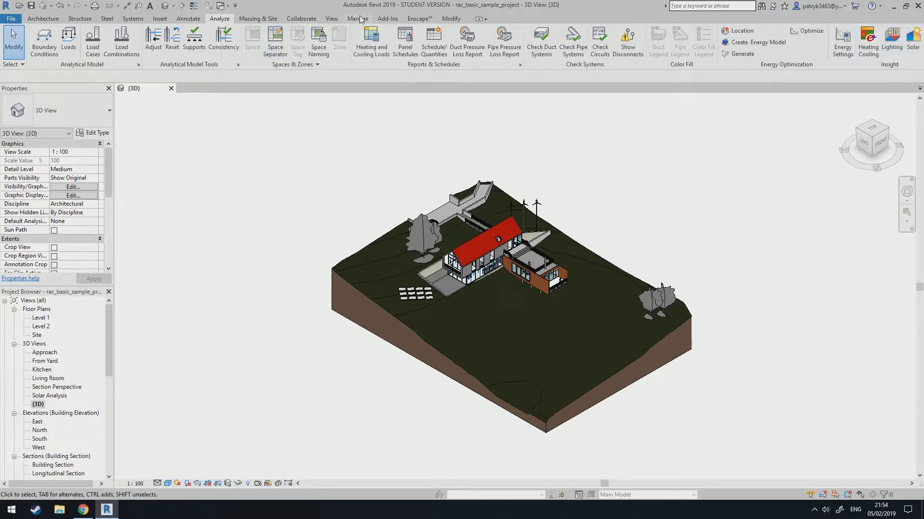
pyautogui.click(386, 19)
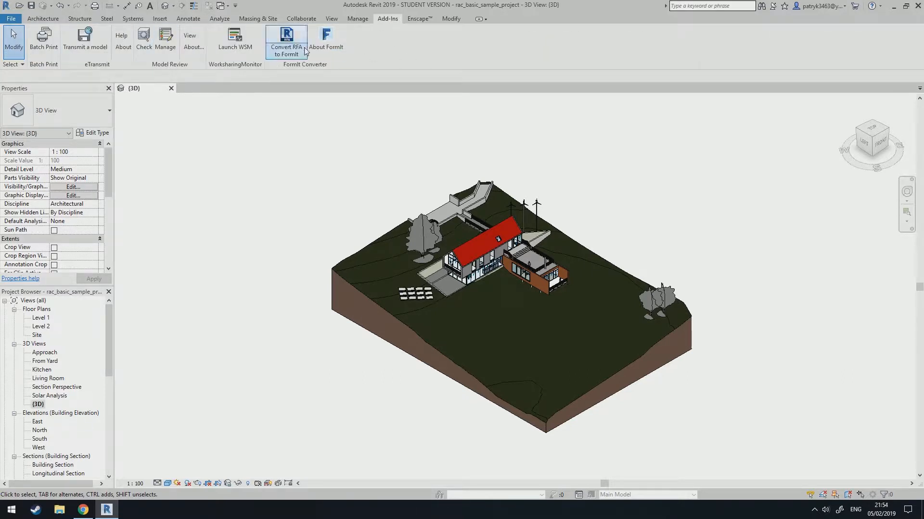
pyautogui.click(220, 19)
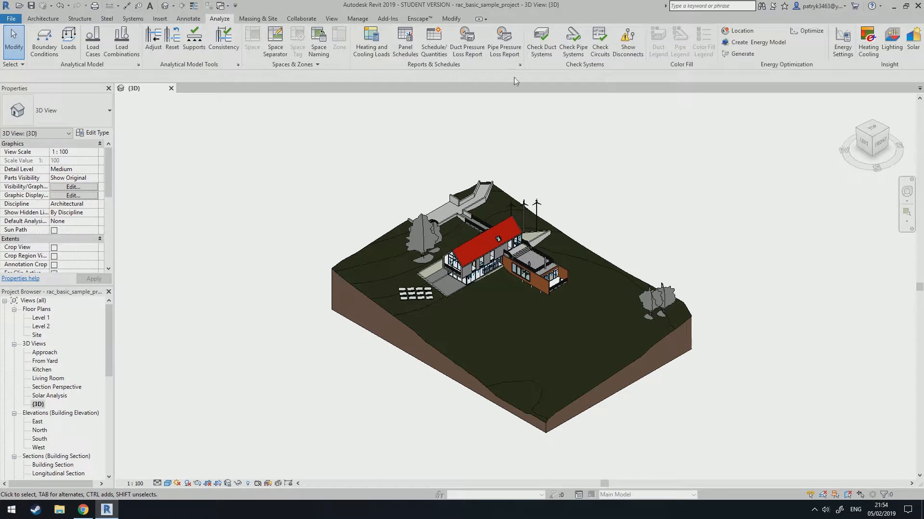
pyautogui.click(914, 49)
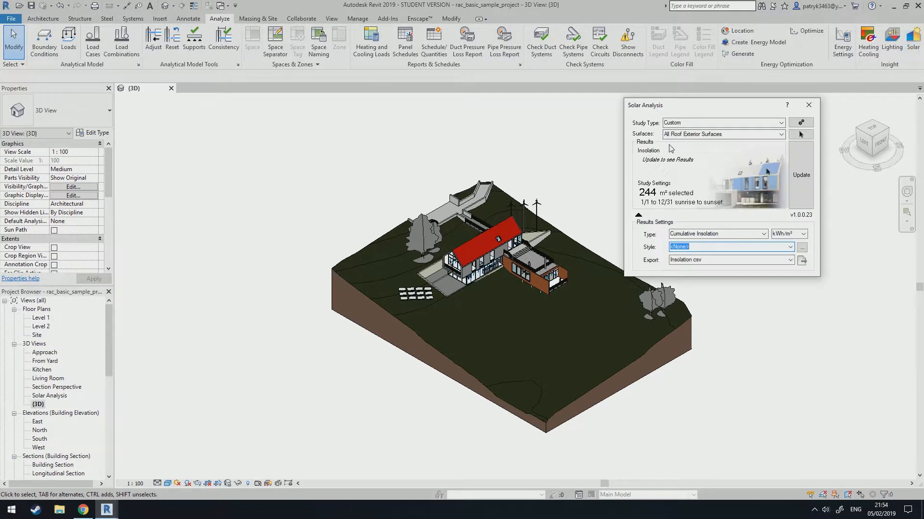
# Set the study type to Solar Energy - Annual PV on All Roof Exterior Surfaces and update the results.
pyautogui.click(781, 123)
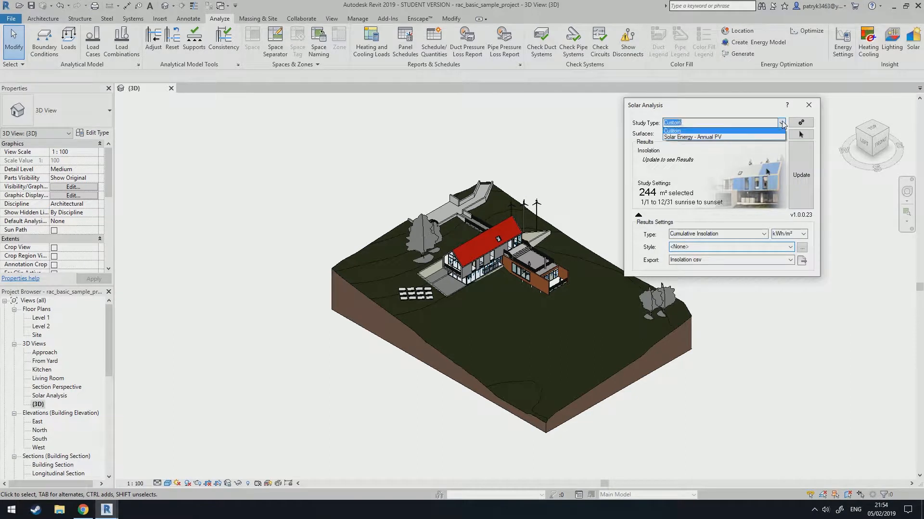
pyautogui.click(714, 138)
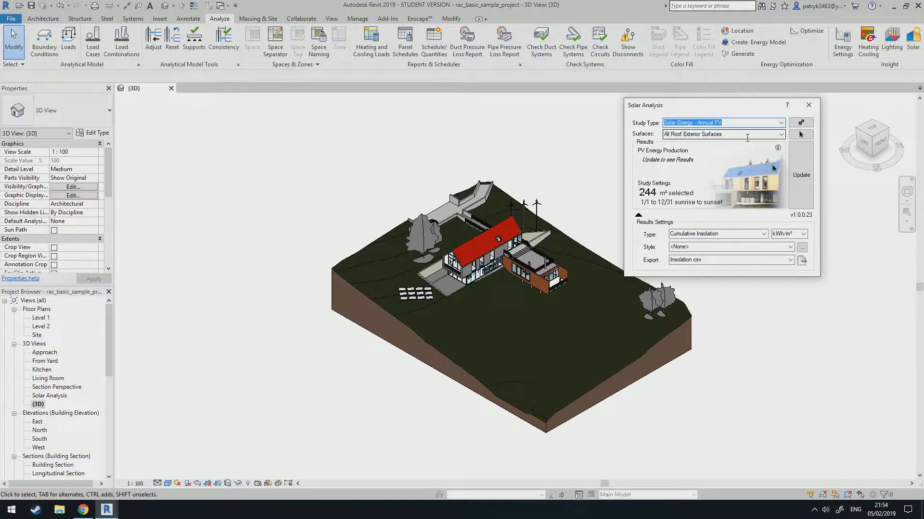
pyautogui.click(781, 135)
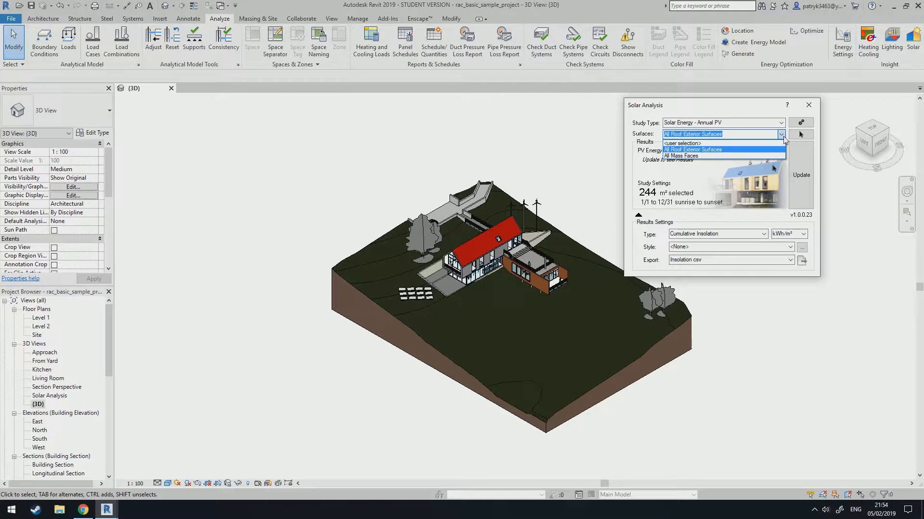
pyautogui.click(783, 137)
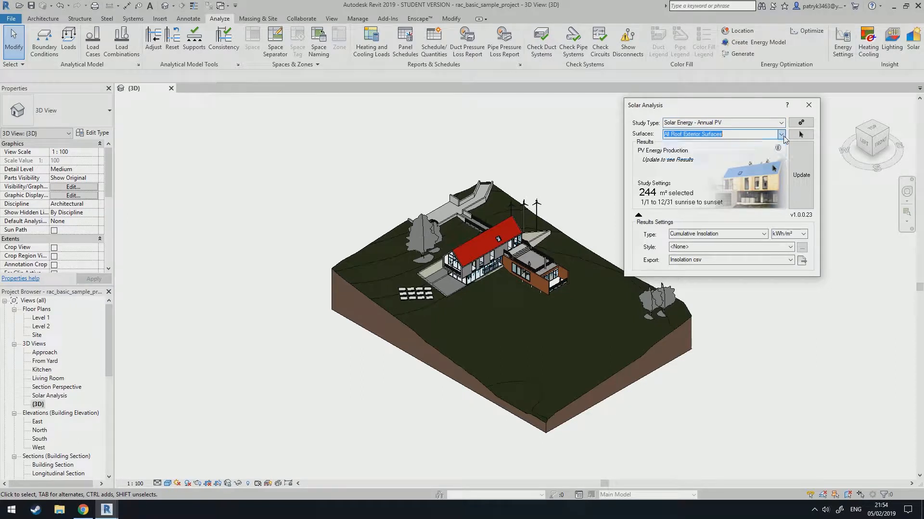
pyautogui.click(804, 180)
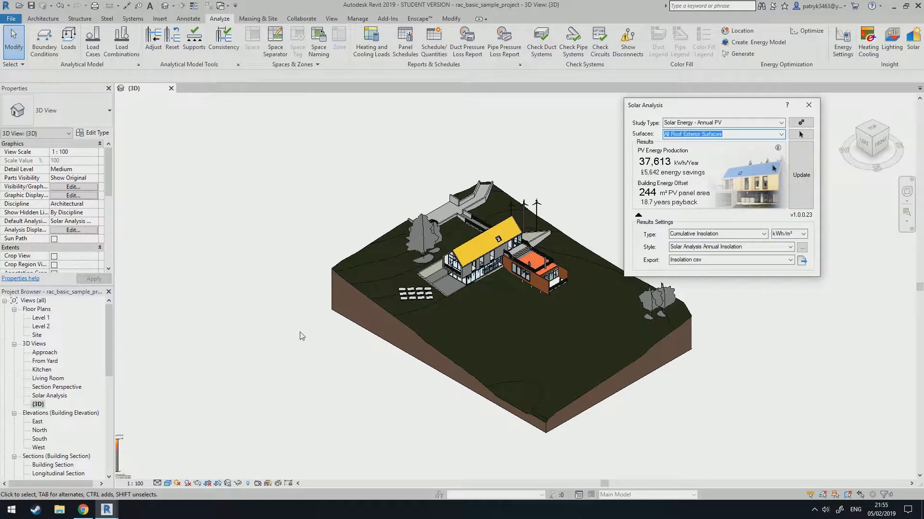
# Move the analysis results legend up beside the house.
pyautogui.moveTo(352, 336); pyautogui.dragTo(377, 265, button='middle')
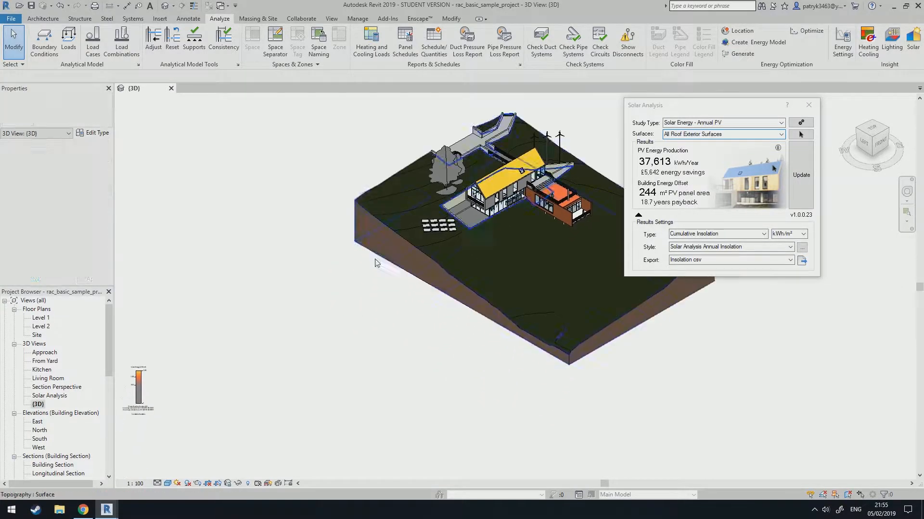
pyautogui.click(143, 392)
pyautogui.moveTo(148, 390); pyautogui.dragTo(400, 135)
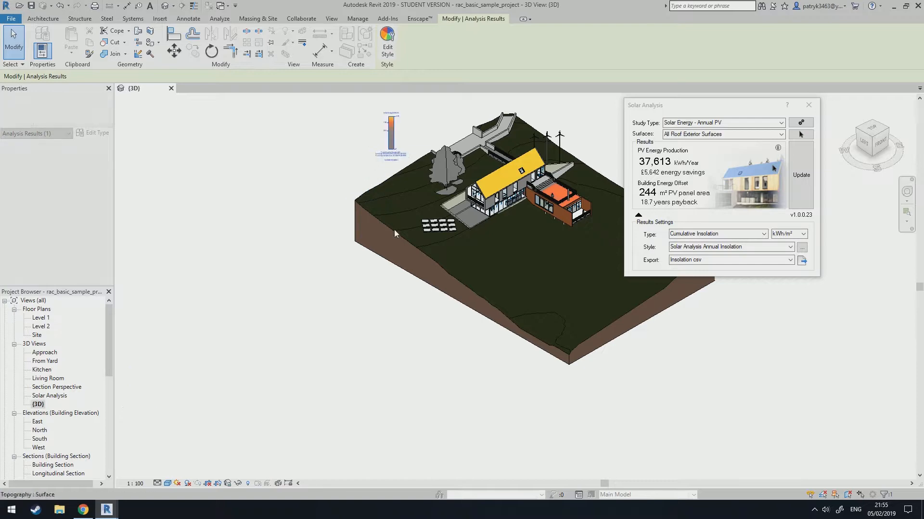
# Zoom and pan around the house to examine the solar results on the roofs.
pyautogui.moveTo(383, 263); pyautogui.dragTo(293, 326, button='middle')
pyautogui.click(293, 327)
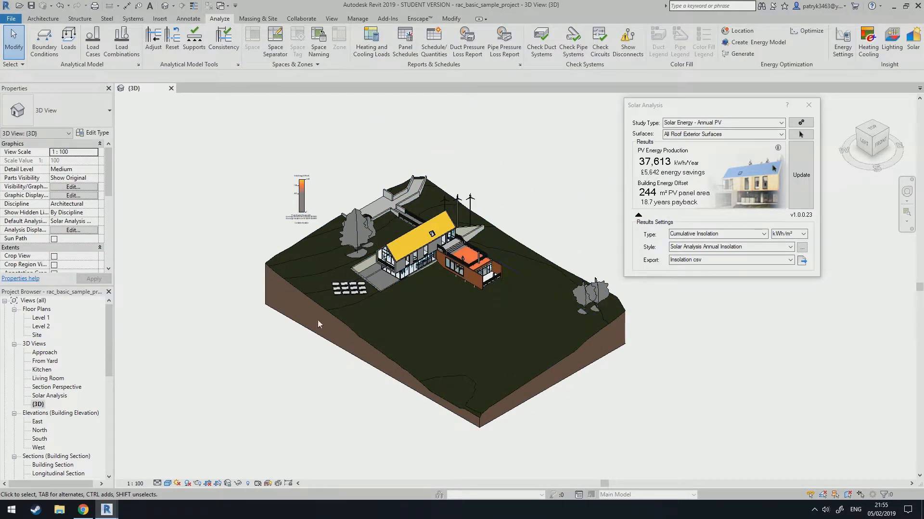
pyautogui.scroll(5, 389, 202)
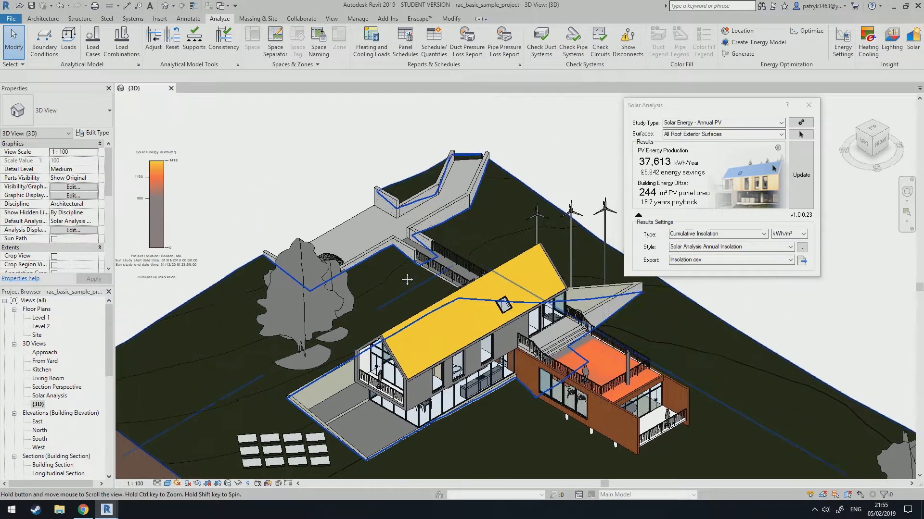
pyautogui.moveTo(407, 280); pyautogui.dragTo(456, 286, button='middle')
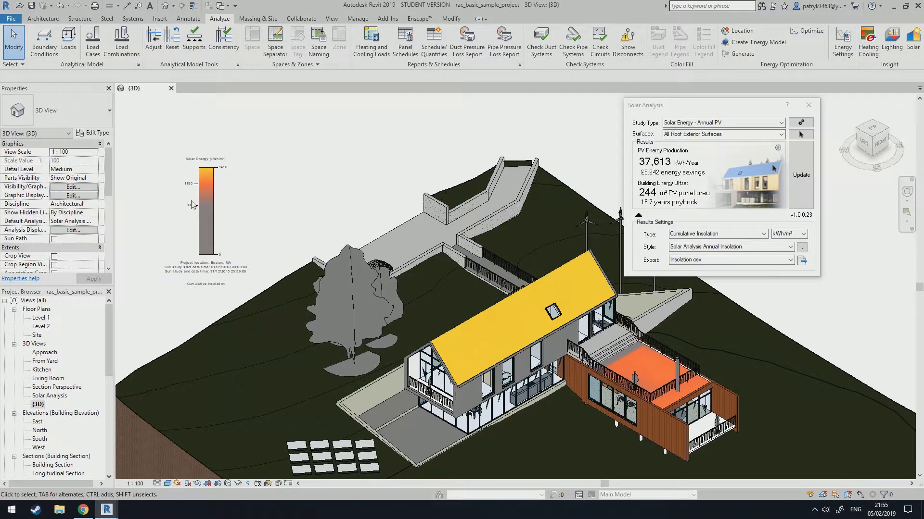
pyautogui.scroll(2, 192, 204)
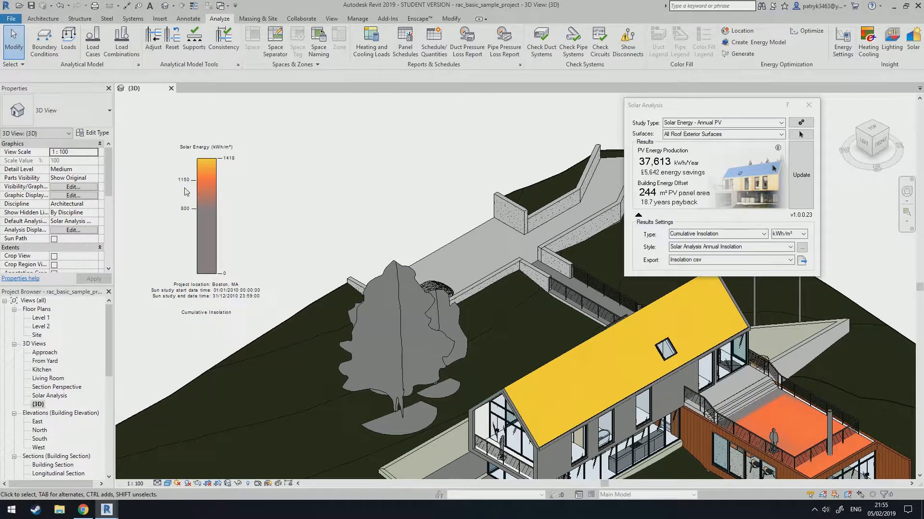
pyautogui.scroll(-4, 362, 216)
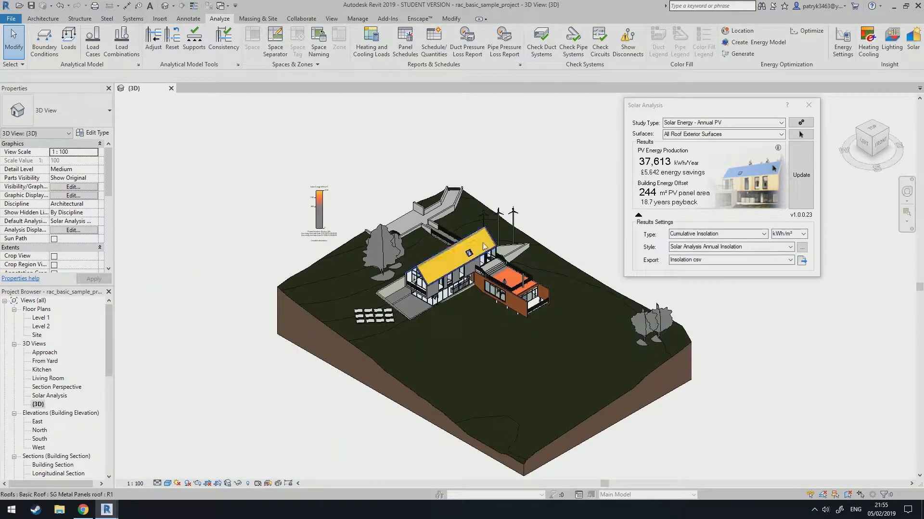
pyautogui.keyDown('shift'); pyautogui.moveTo(471, 262); pyautogui.dragTo(461, 292, button='middle'); pyautogui.keyUp('shift')
pyautogui.scroll(2, 439, 275)
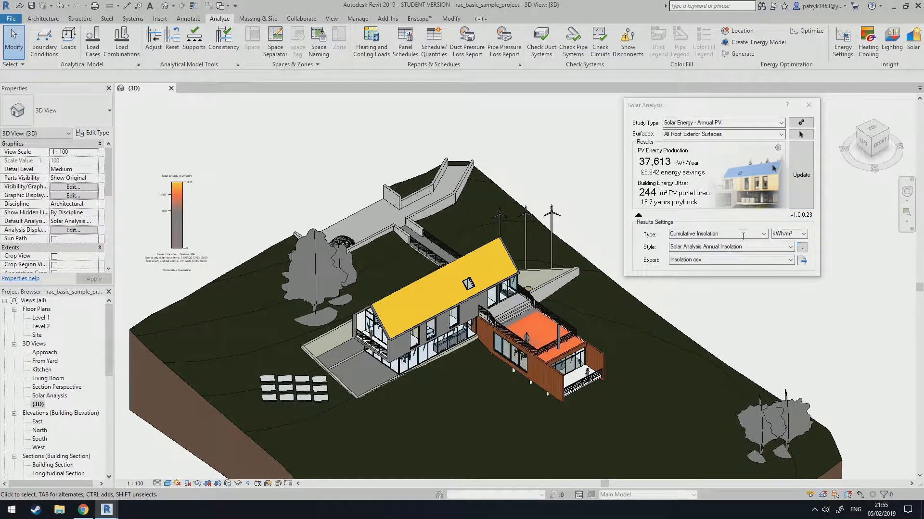
# Edit the Solar Analysis Annual Insolation display style, changing the 1.5e+06 gradient colour to green, and apply it.
pyautogui.click(181, 198)
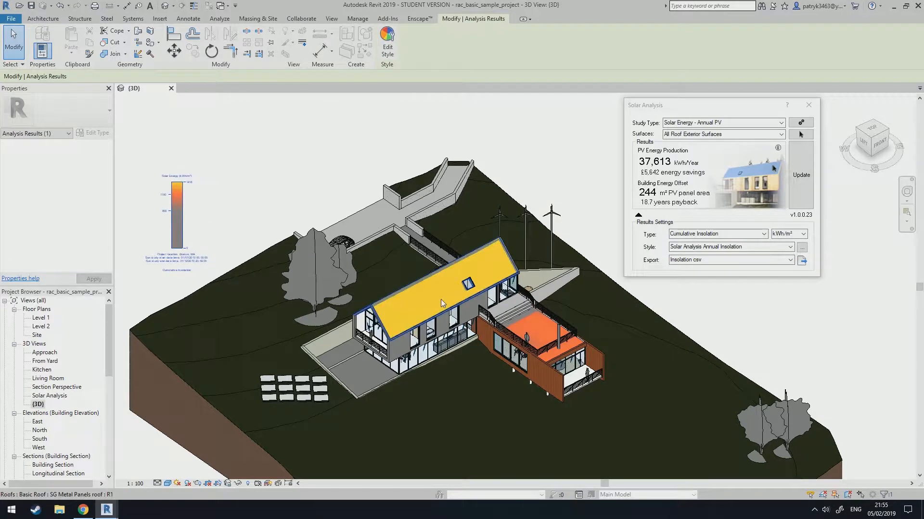
pyautogui.scroll(2, 134, 179)
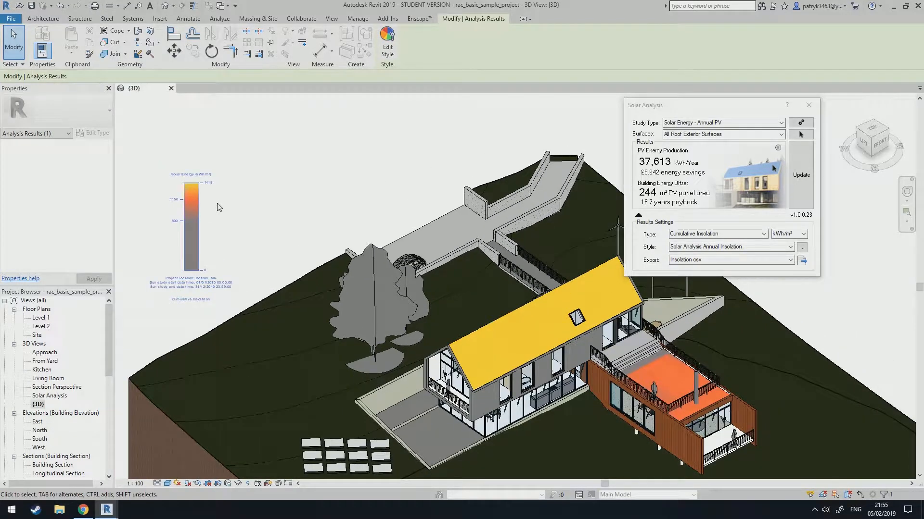
pyautogui.click(387, 44)
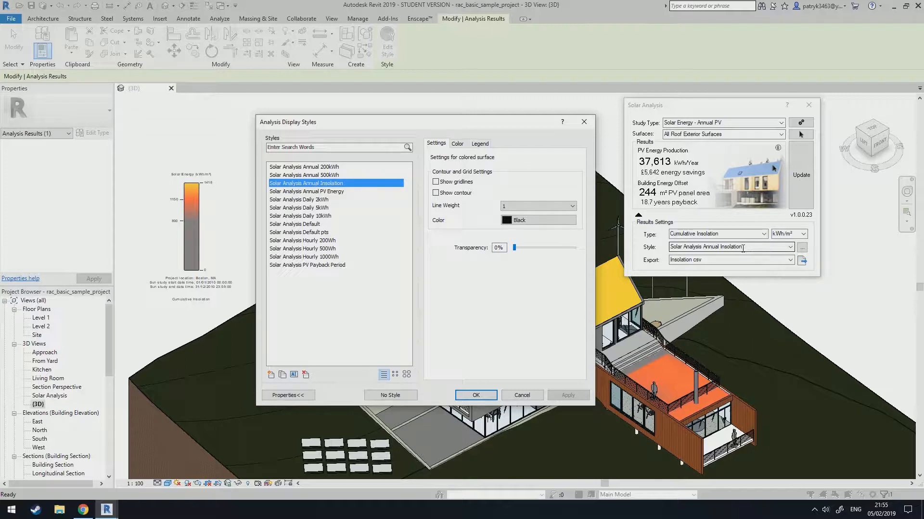
pyautogui.click(458, 144)
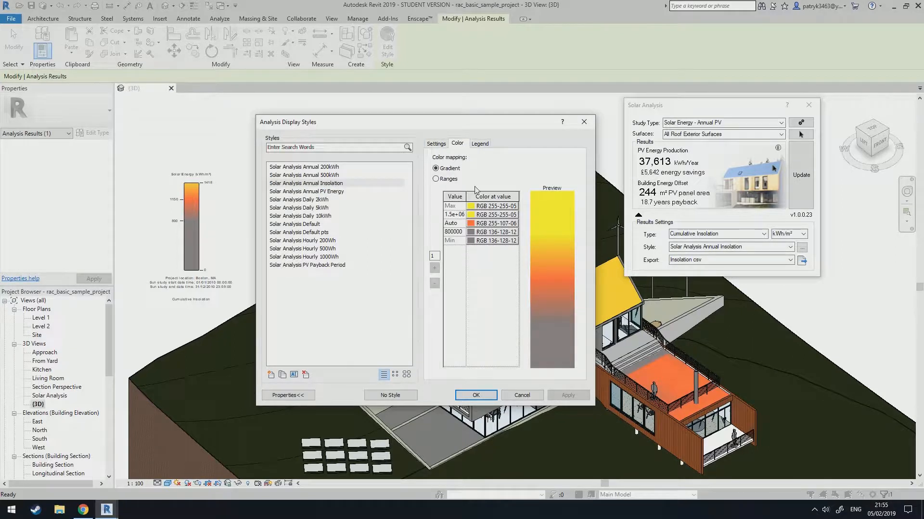
pyautogui.click(472, 219)
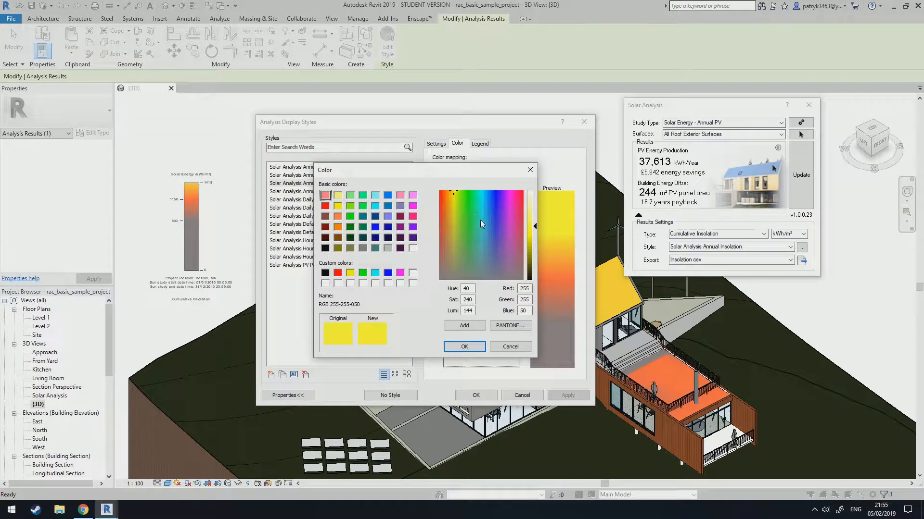
pyautogui.click(464, 192)
pyautogui.click(465, 347)
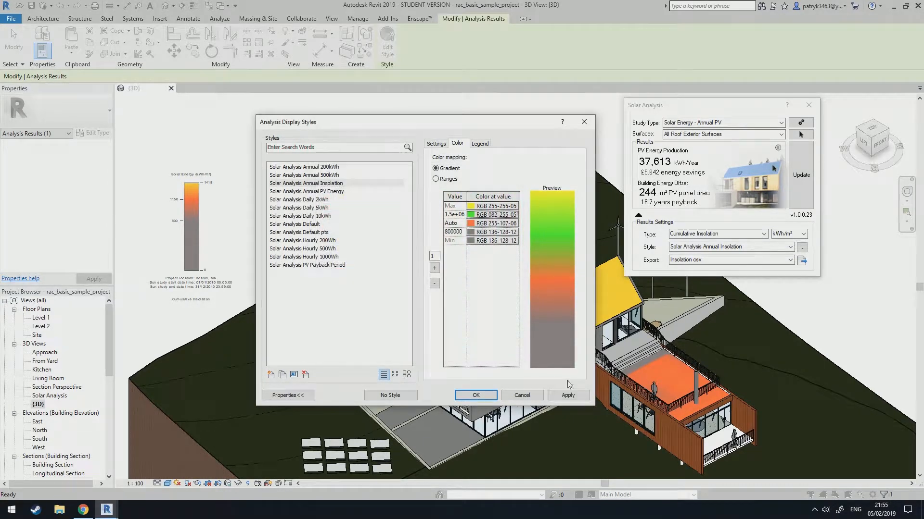
pyautogui.click(567, 395)
pyautogui.click(474, 395)
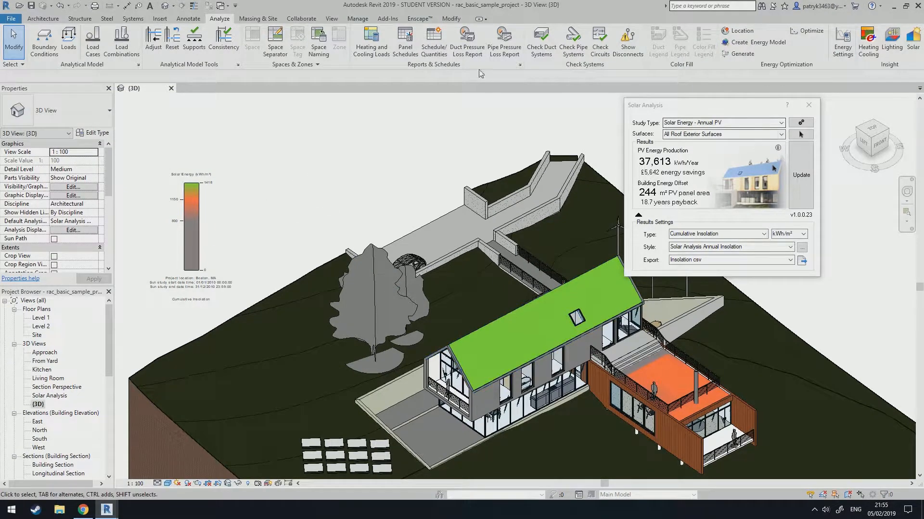
# Open the display style's legend settings and review the text types without changing them.
pyautogui.click(206, 204)
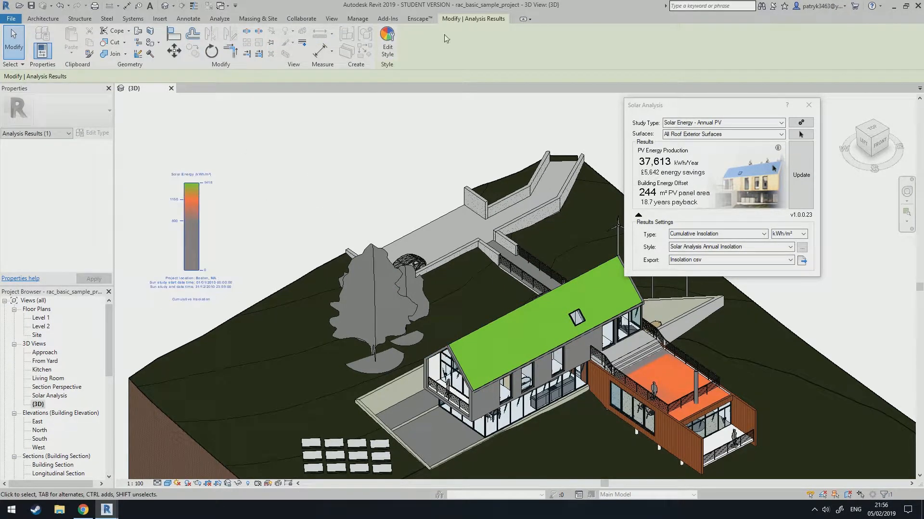
pyautogui.click(387, 48)
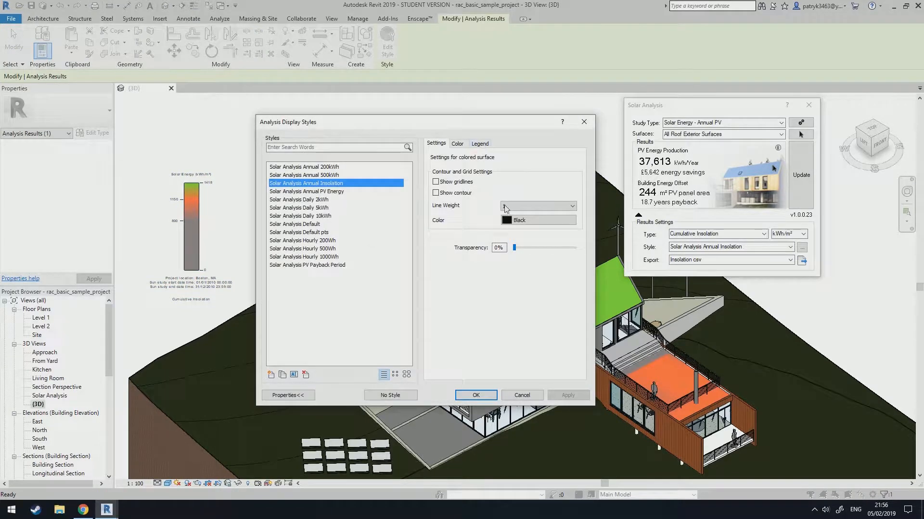
pyautogui.click(479, 144)
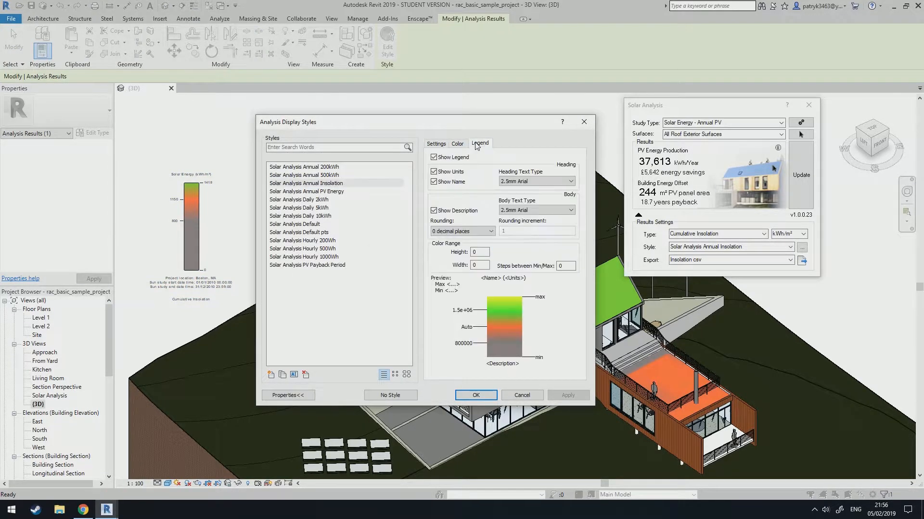
pyautogui.click(552, 182)
pyautogui.click(552, 182)
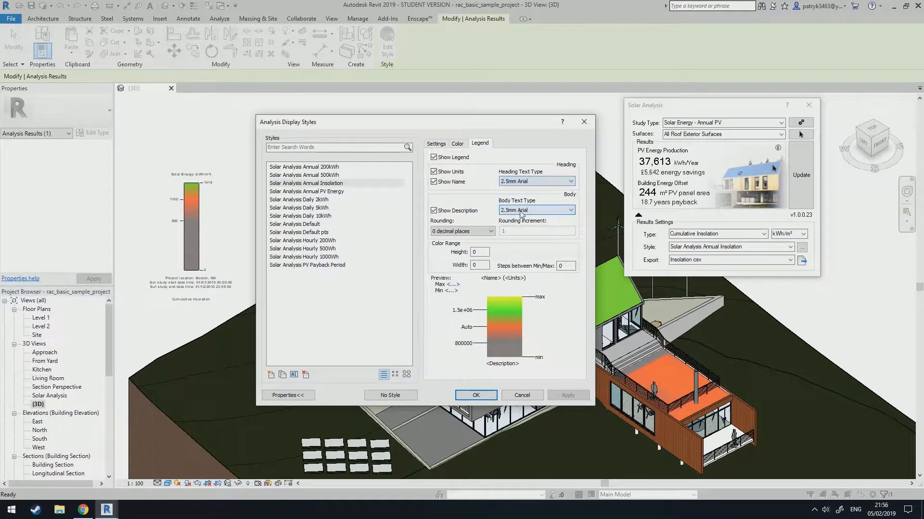
pyautogui.click(584, 122)
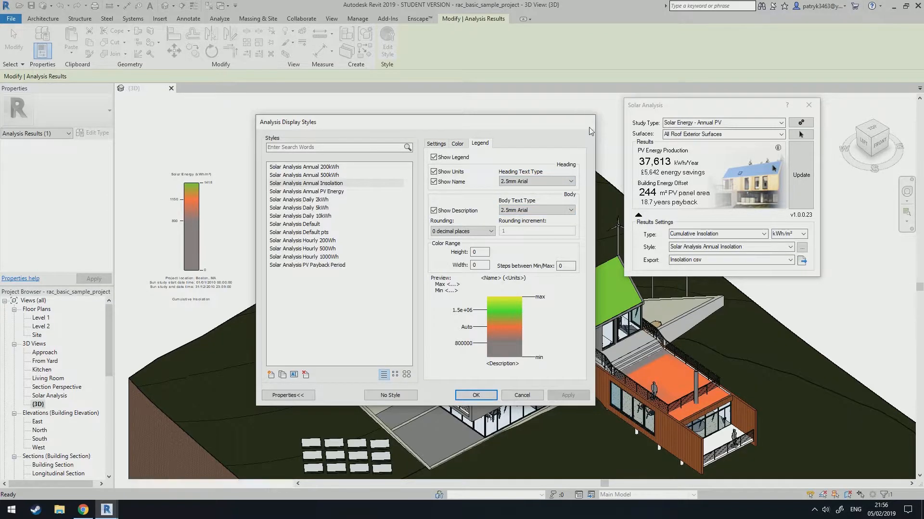
pyautogui.press('Escape')
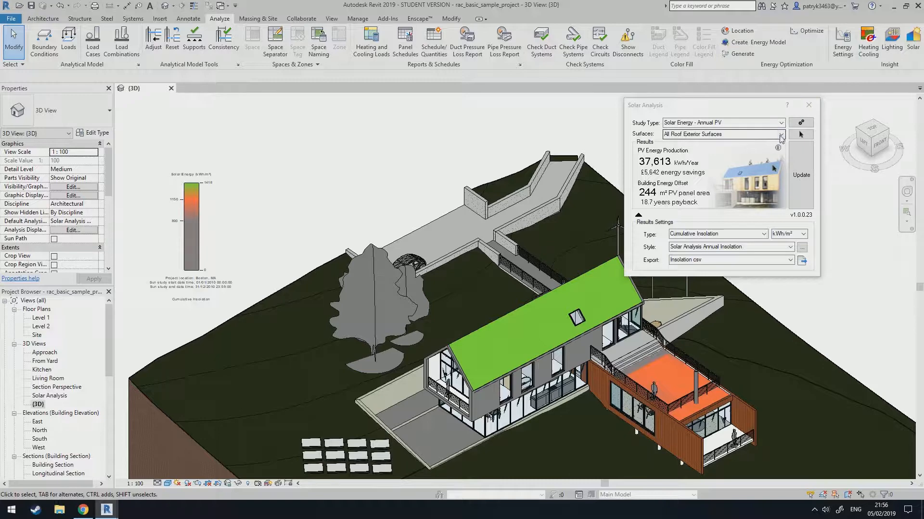
# Set the solar analysis surfaces to user selection and dismiss the surface selection message.
pyautogui.click(780, 135)
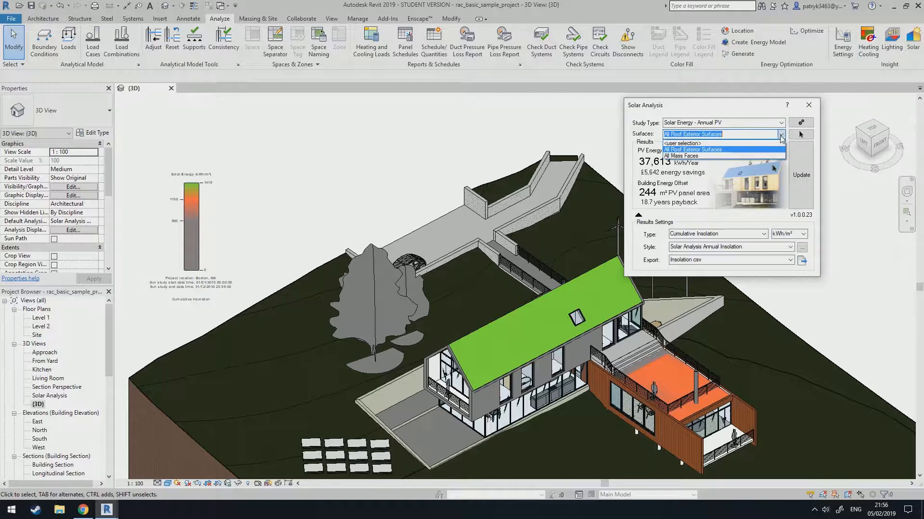
pyautogui.click(688, 143)
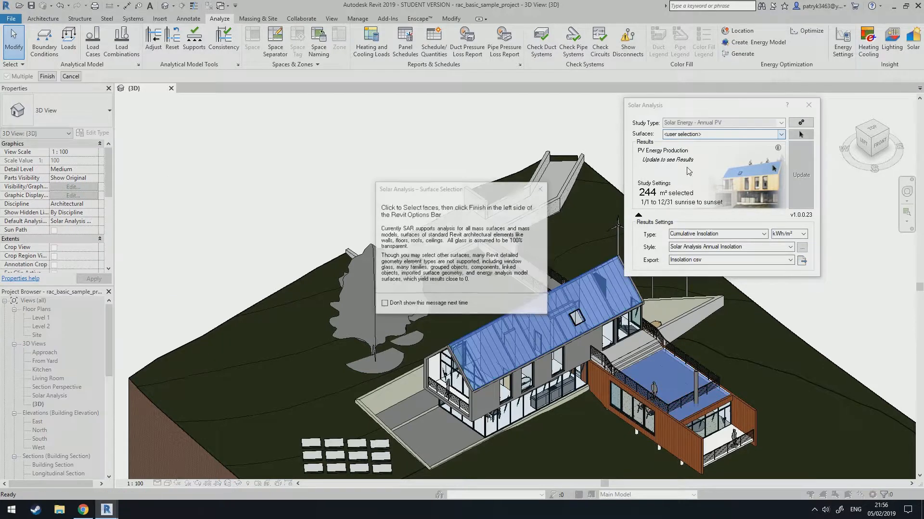
pyautogui.click(541, 189)
# Select the house's roof, floor, terrace and wall faces as the user-selected analysis surfaces.
pyautogui.moveTo(583, 314); pyautogui.dragTo(533, 257, button='middle')
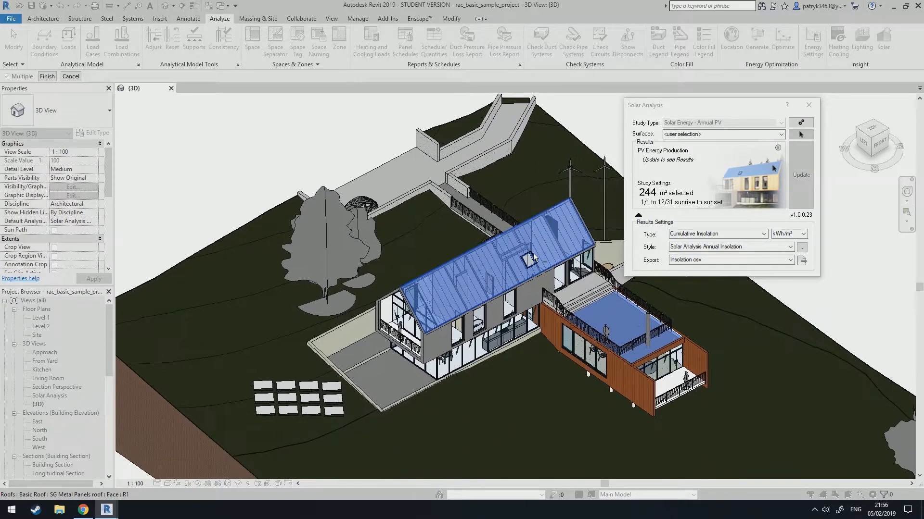
pyautogui.scroll(4, 433, 345)
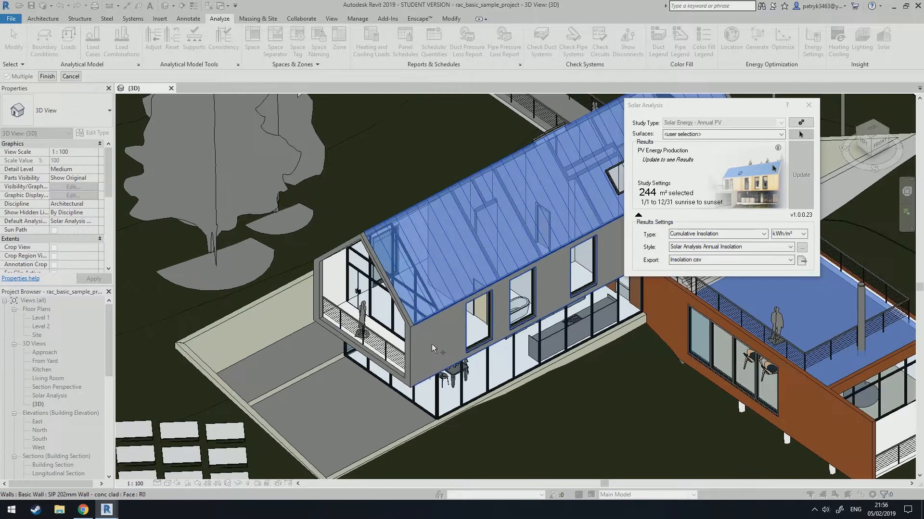
pyautogui.click(475, 321)
pyautogui.click(495, 369)
pyautogui.click(321, 409)
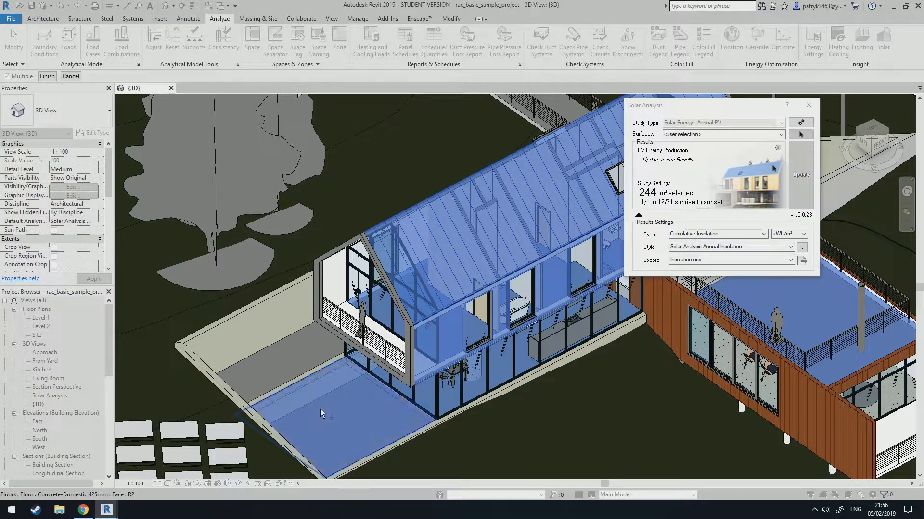
pyautogui.click(299, 362)
pyautogui.click(336, 270)
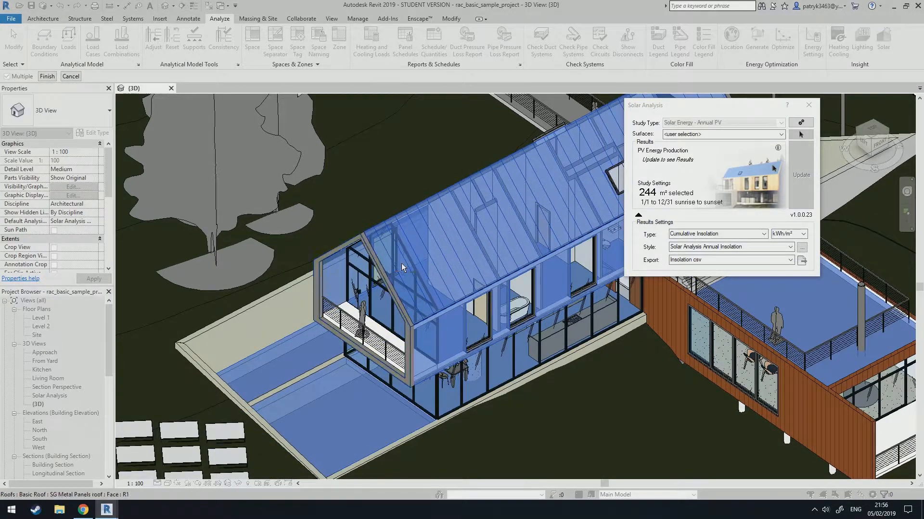
pyautogui.scroll(-2, 403, 267)
pyautogui.click(659, 350)
pyautogui.click(719, 327)
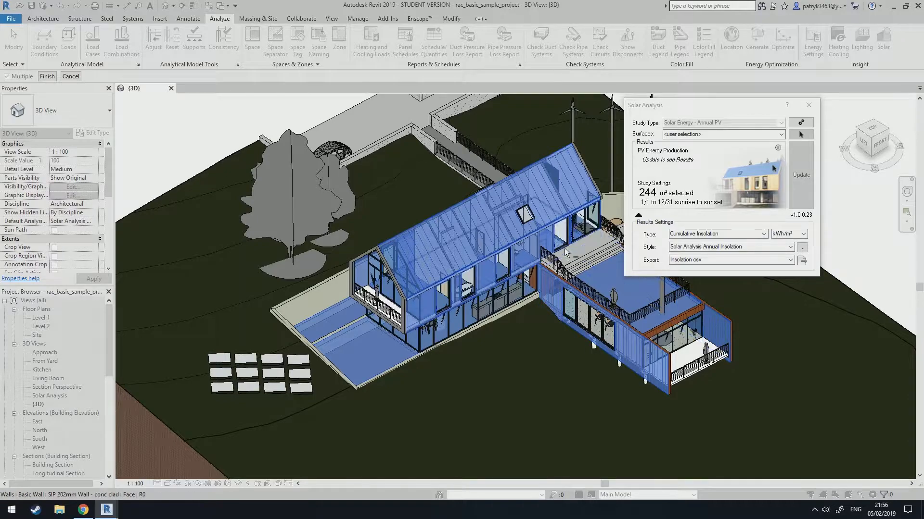
pyautogui.keyDown('shift'); pyautogui.moveTo(566, 253); pyautogui.dragTo(466, 282, button='middle'); pyautogui.keyUp('shift')
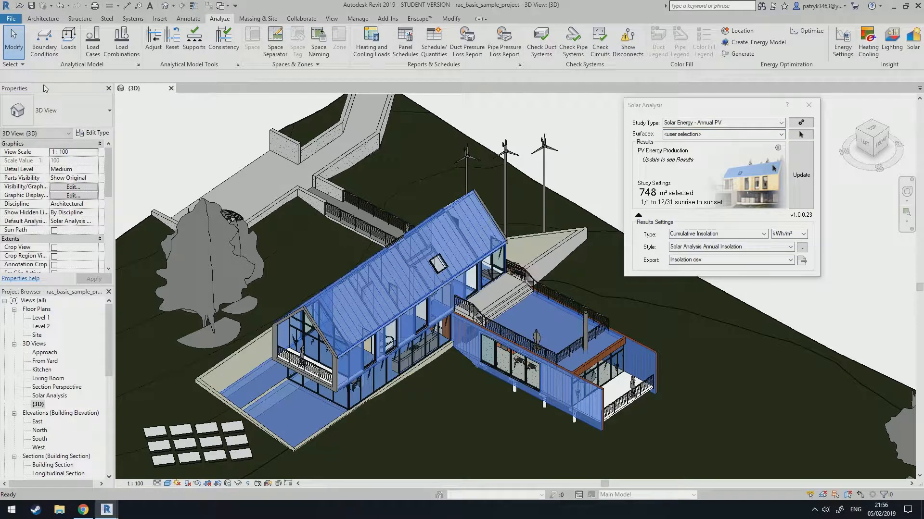
# Update the solar analysis to calculate PV results for the selected faces.
pyautogui.click(801, 175)
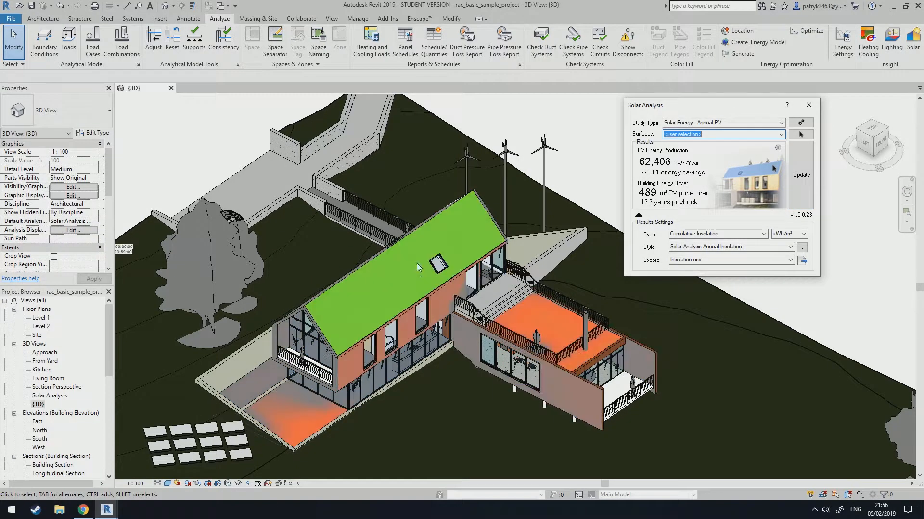
pyautogui.scroll(-5, 399, 319)
pyautogui.keyDown('shift'); pyautogui.moveTo(399, 319); pyautogui.dragTo(403, 301, button='middle'); pyautogui.keyUp('shift')
pyautogui.scroll(5, 181, 189)
pyautogui.scroll(-7, 186, 175)
pyautogui.scroll(3, 193, 181)
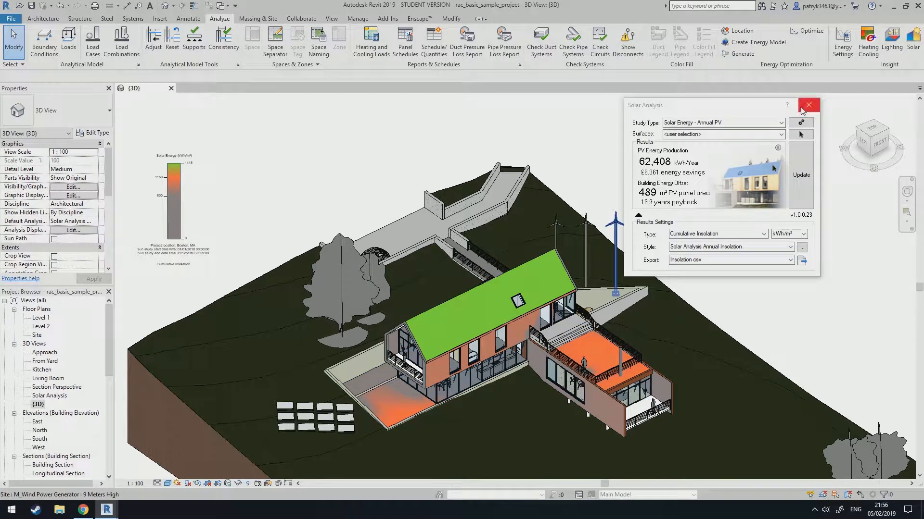
# Switch the analysis surfaces to All Mass Faces, turn on mass visibility, and close the Solar Analysis dialog.
pyautogui.click(770, 133)
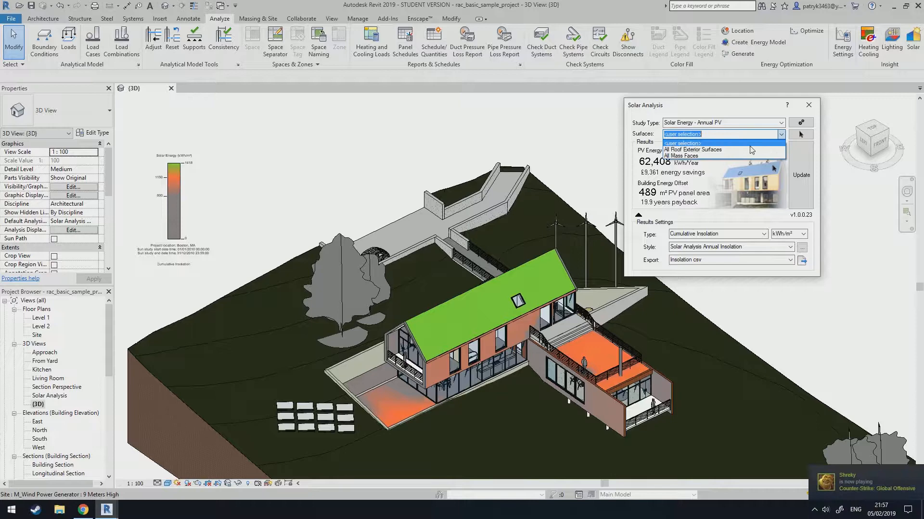
pyautogui.click(691, 156)
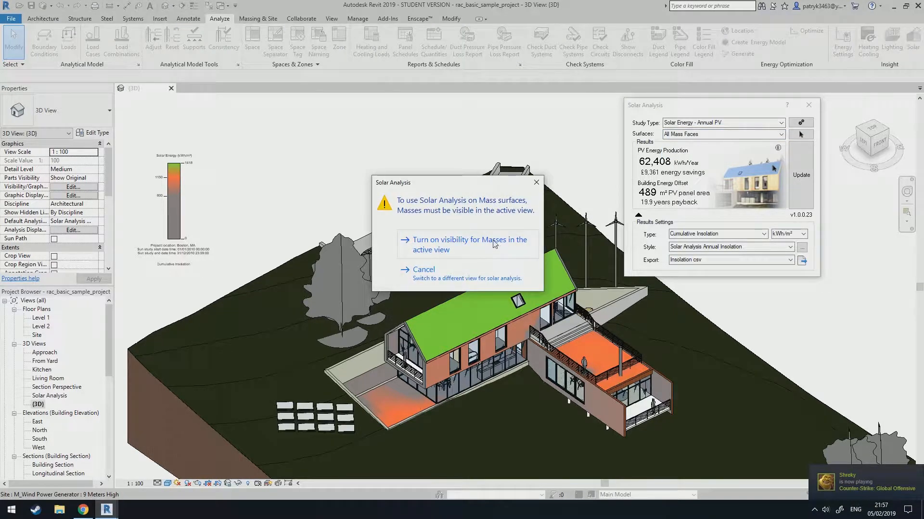
pyautogui.click(467, 247)
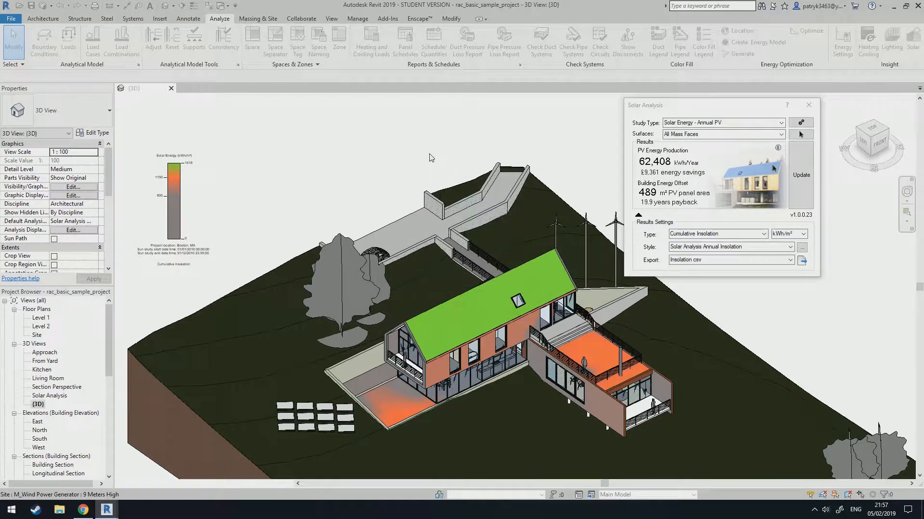
pyautogui.click(810, 108)
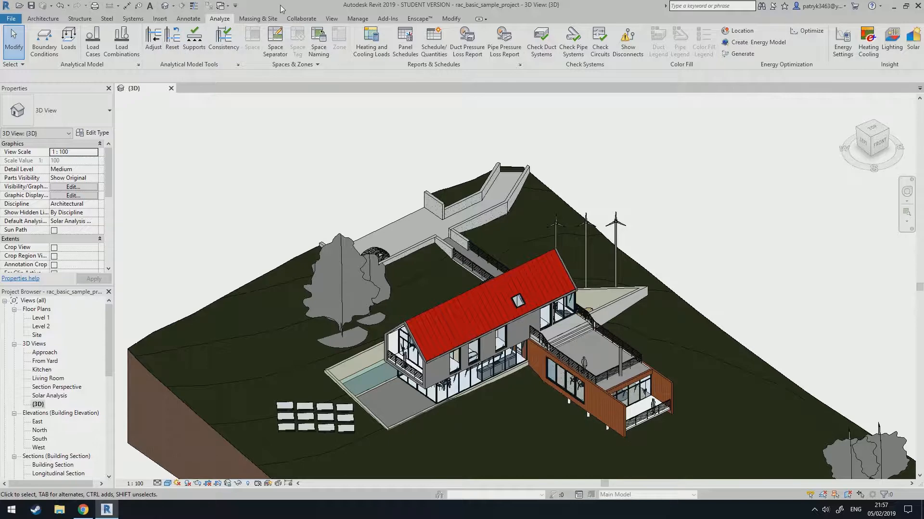
# Create a new project from the Construction Template.
pyautogui.click(10, 18)
pyautogui.click(32, 56)
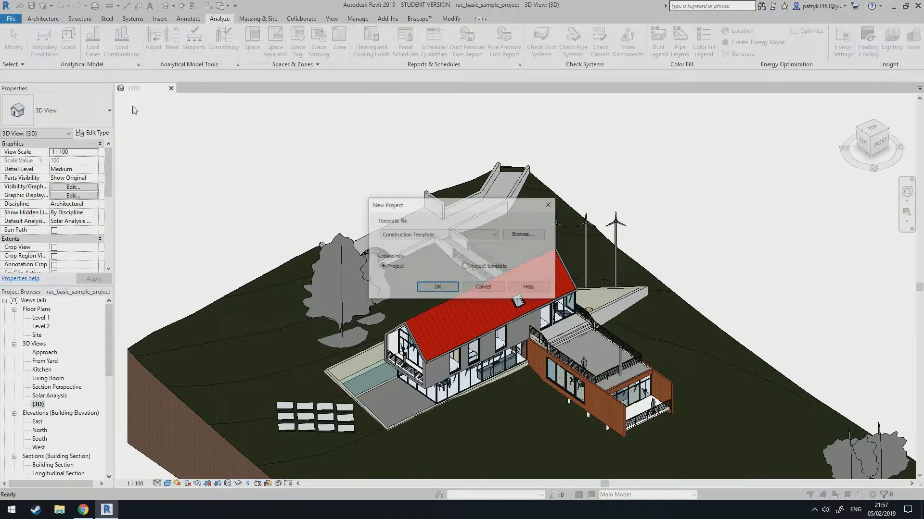
pyautogui.click(410, 235)
pyautogui.click(412, 255)
pyautogui.press('Return')
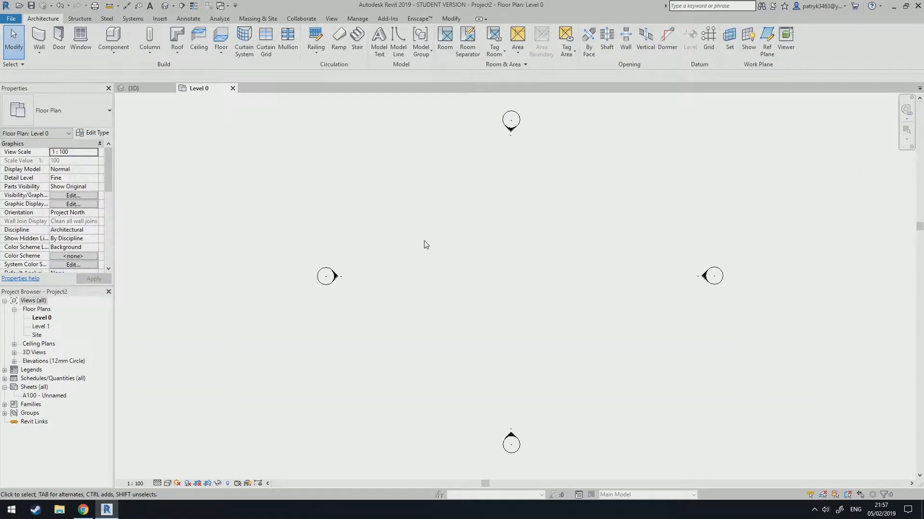
# Turn on mass display and start a new in-place mass, accepting the default name.
pyautogui.click(255, 19)
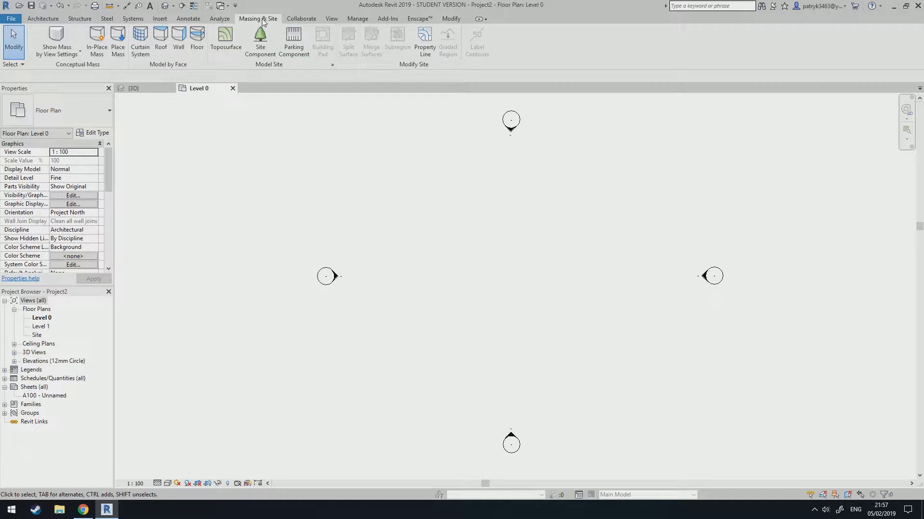
pyautogui.click(66, 40)
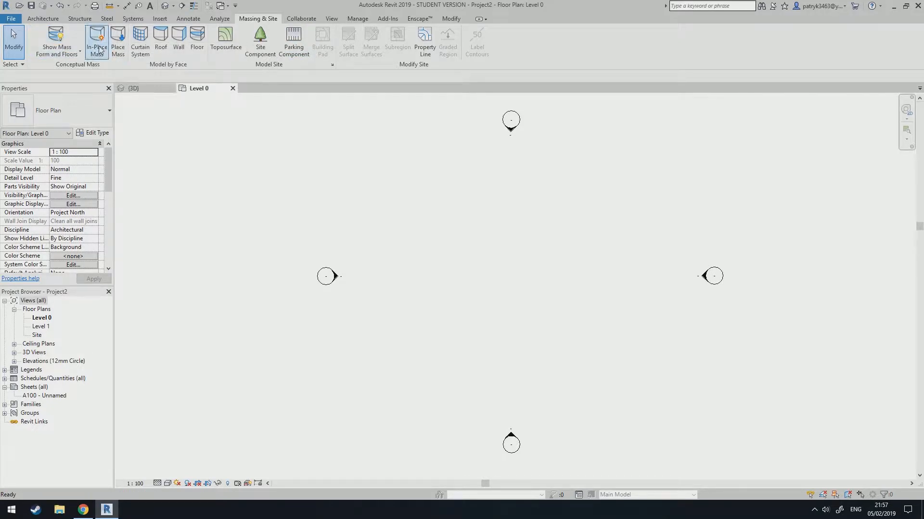
pyautogui.click(98, 48)
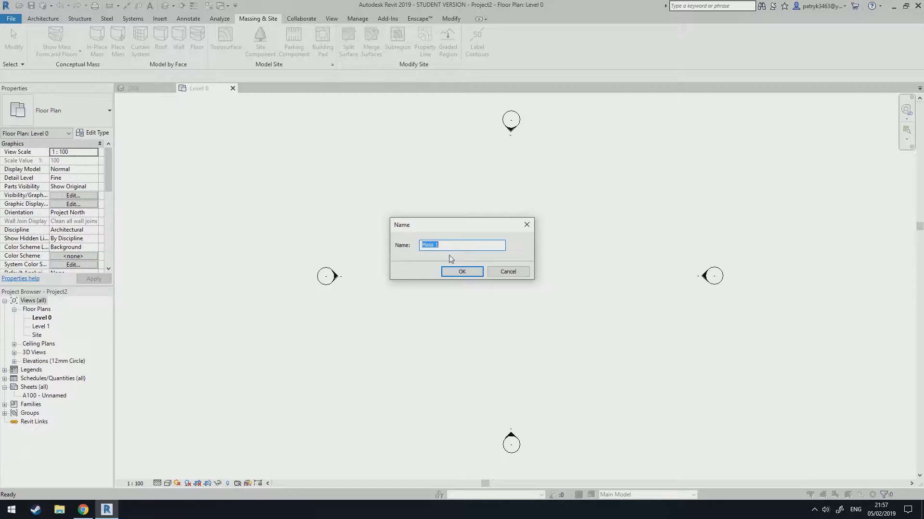
pyautogui.click(461, 272)
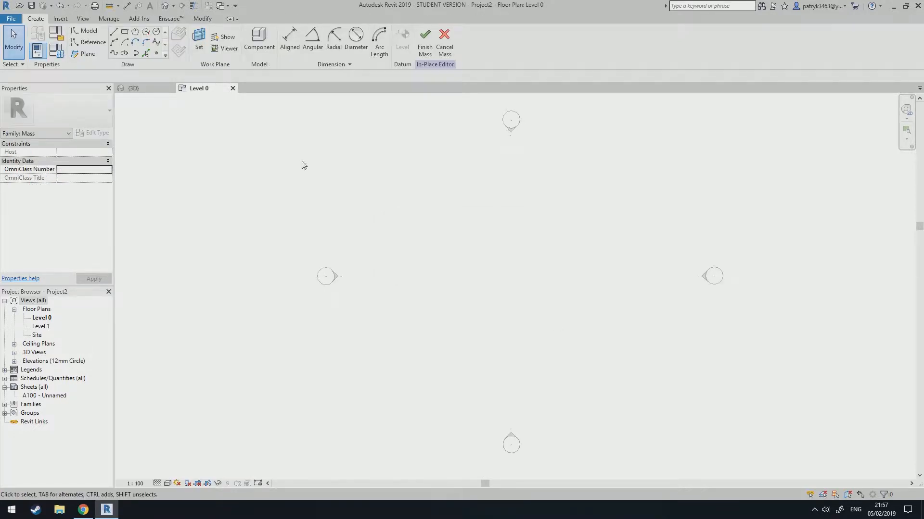
# Link the Tutorial.skp SketchUp model into the in-place mass.
pyautogui.click(61, 19)
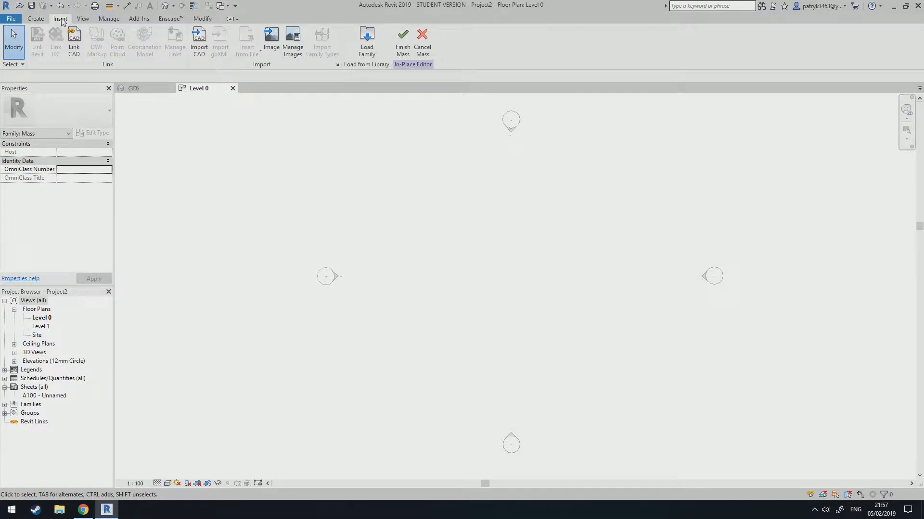
pyautogui.click(71, 47)
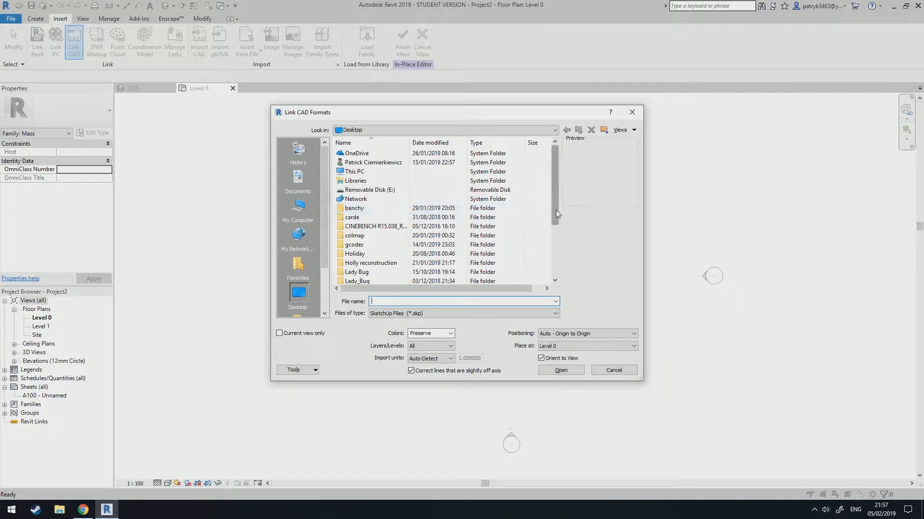
pyautogui.scroll(-3, 556, 210)
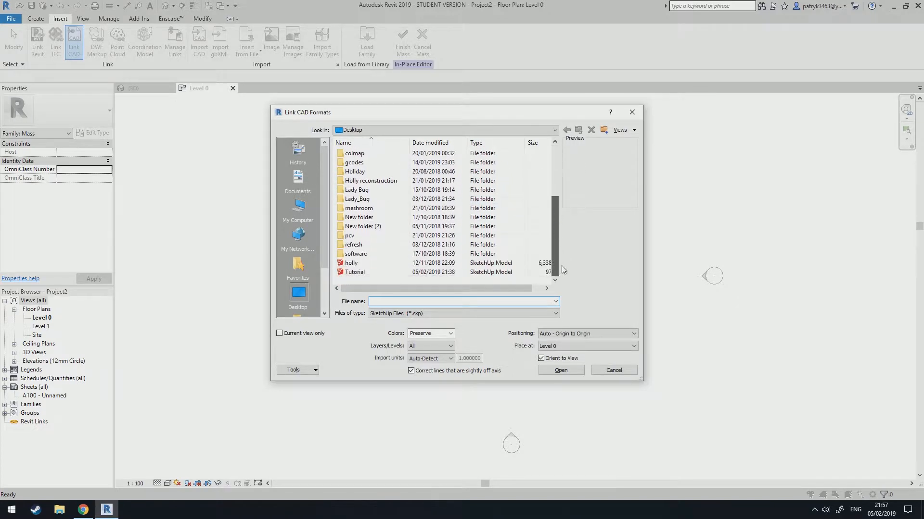
pyautogui.click(362, 273)
pyautogui.click(396, 314)
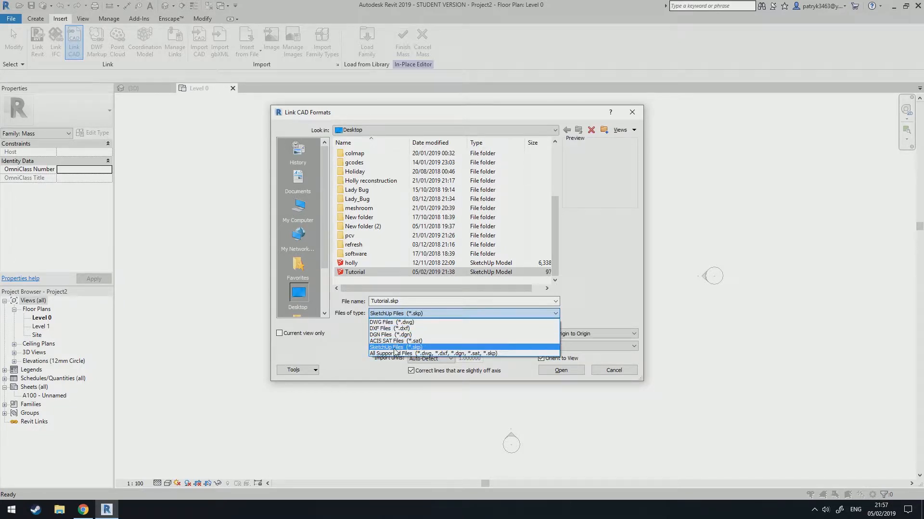
pyautogui.click(394, 347)
pyautogui.scroll(-3, 441, 267)
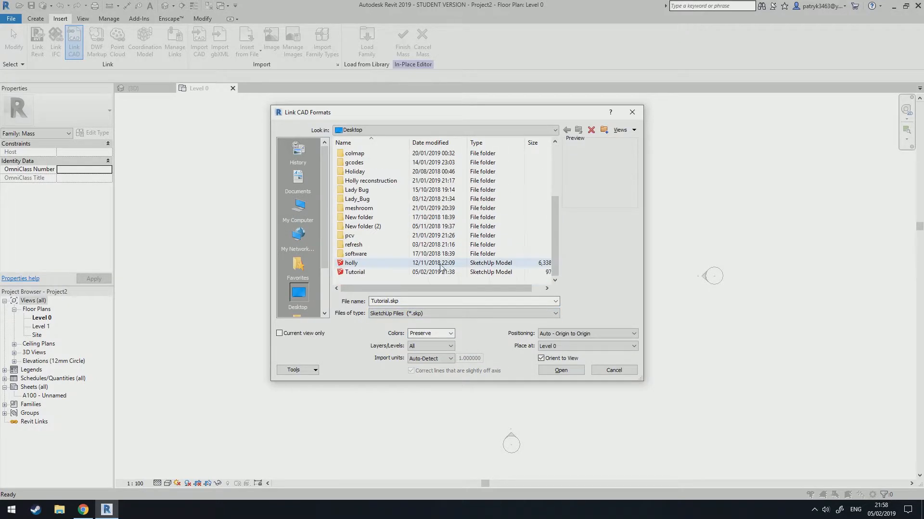
pyautogui.click(376, 272)
pyautogui.click(580, 371)
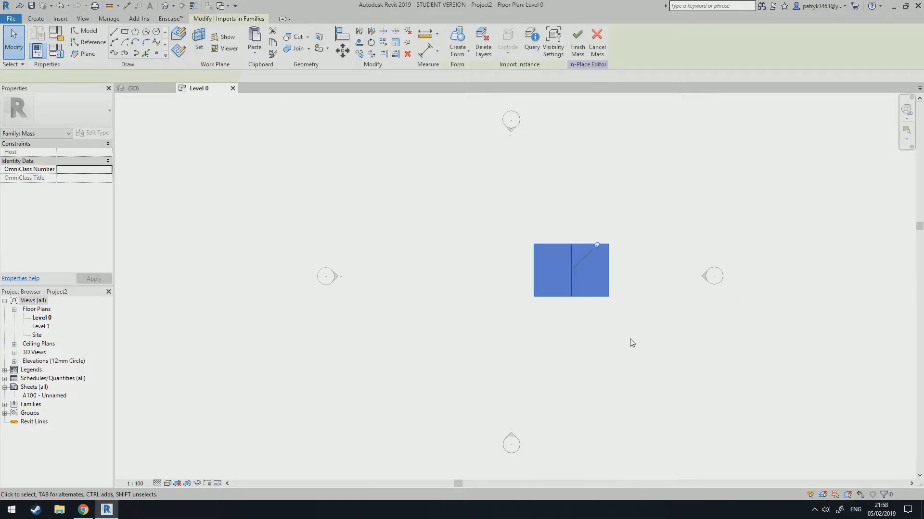
pyautogui.click(629, 342)
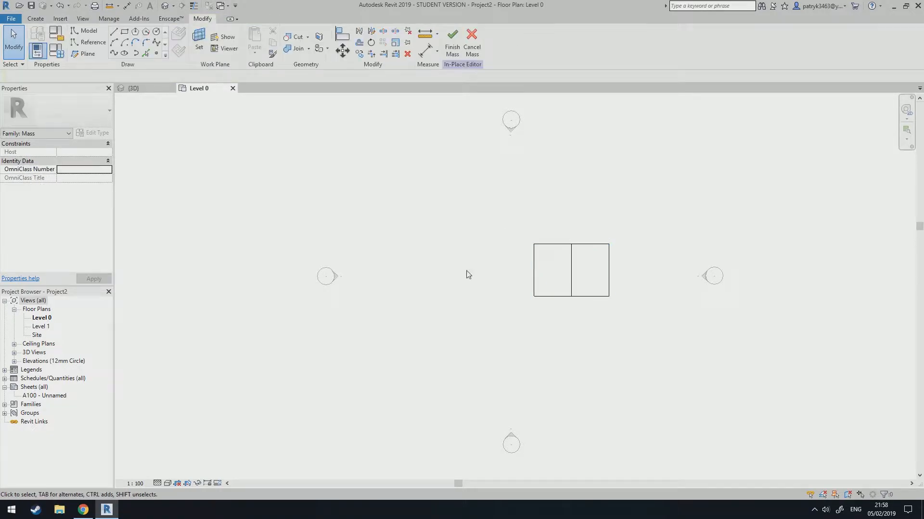
# Open the 3D view, orbit around the linked model, and finish the in-place mass.
pyautogui.click(14, 352)
pyautogui.doubleClick(38, 361)
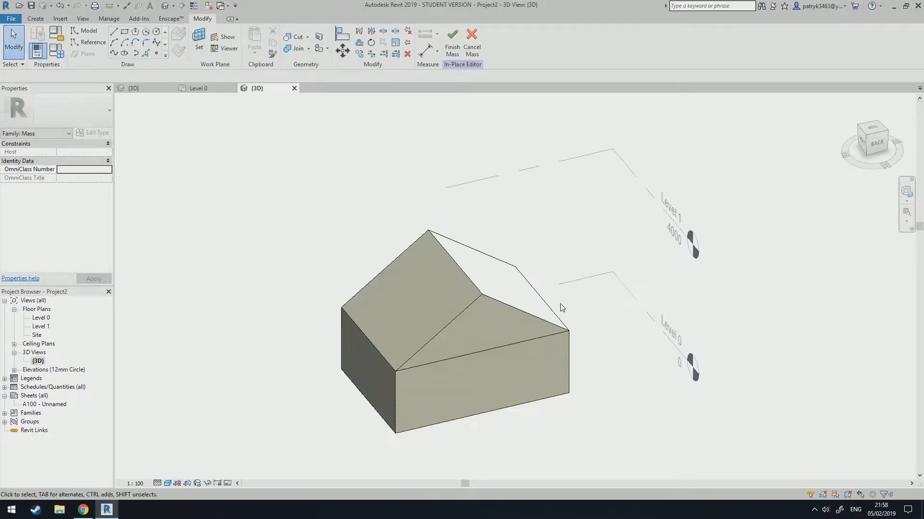
pyautogui.scroll(-2, 628, 348)
pyautogui.keyDown('shift'); pyautogui.moveTo(645, 363); pyautogui.dragTo(515, 281, button='middle'); pyautogui.keyUp('shift')
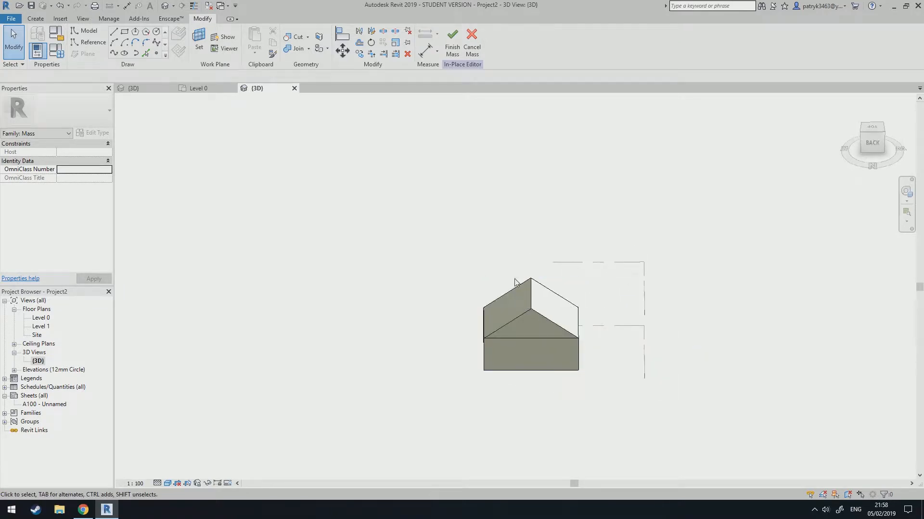
pyautogui.click(452, 44)
pyautogui.keyDown('shift'); pyautogui.moveTo(447, 316); pyautogui.dragTo(397, 262, button='middle'); pyautogui.keyUp('shift')
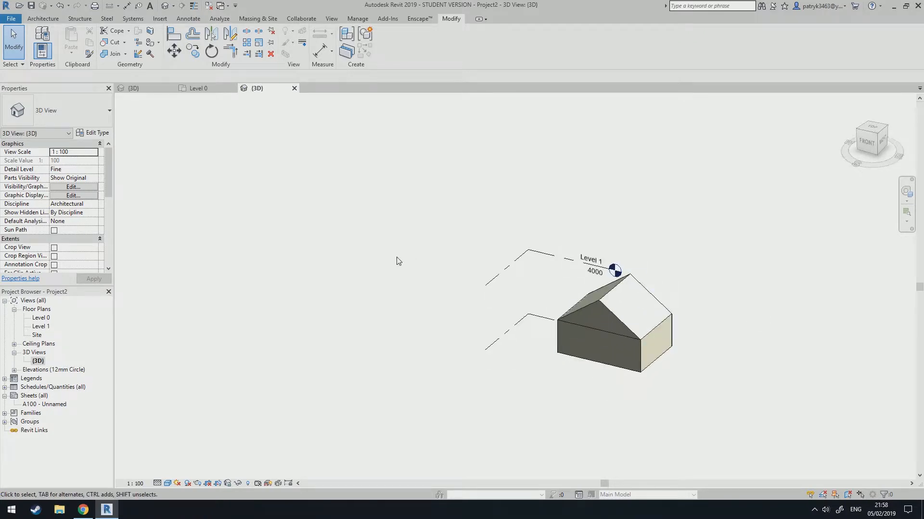
# Open Solar Analysis, set its surfaces to user selection, and dismiss the surface selection message.
pyautogui.click(219, 19)
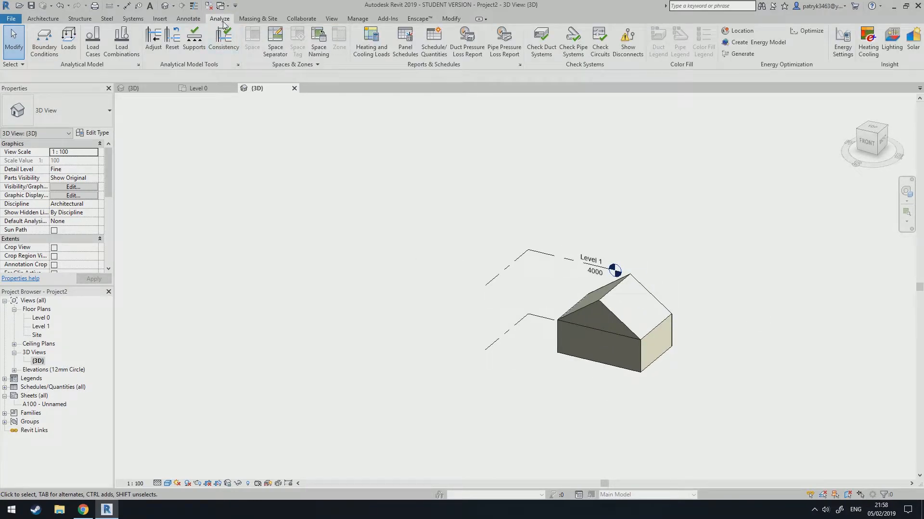
pyautogui.click(913, 41)
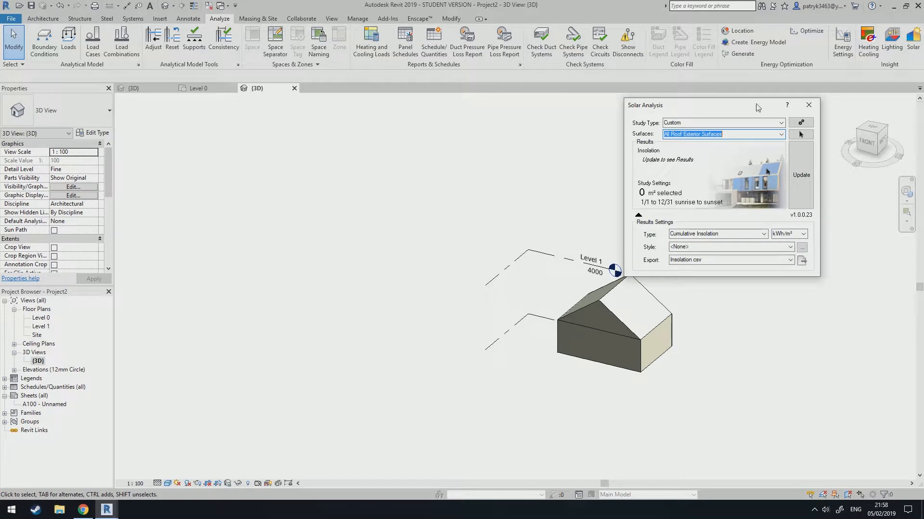
pyautogui.moveTo(758, 107); pyautogui.dragTo(409, 126)
pyautogui.click(432, 153)
pyautogui.click(413, 165)
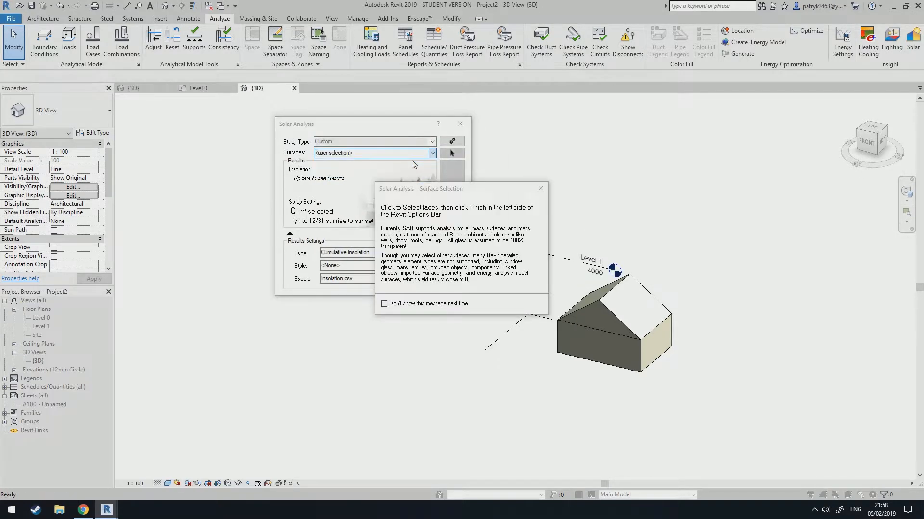
pyautogui.click(541, 189)
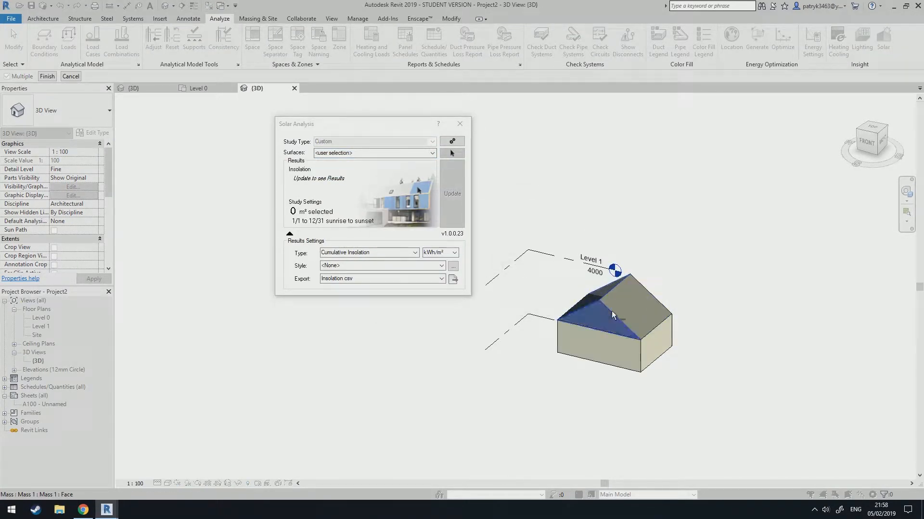
# Set the analysis surfaces to All Mass Faces and turn on mass visibility in the active view.
pyautogui.click(610, 311)
pyautogui.click(432, 153)
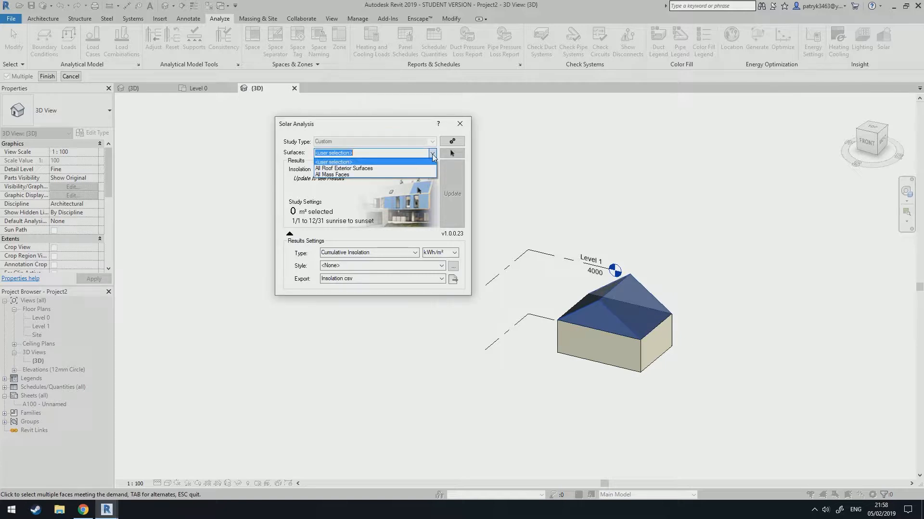
pyautogui.click(341, 175)
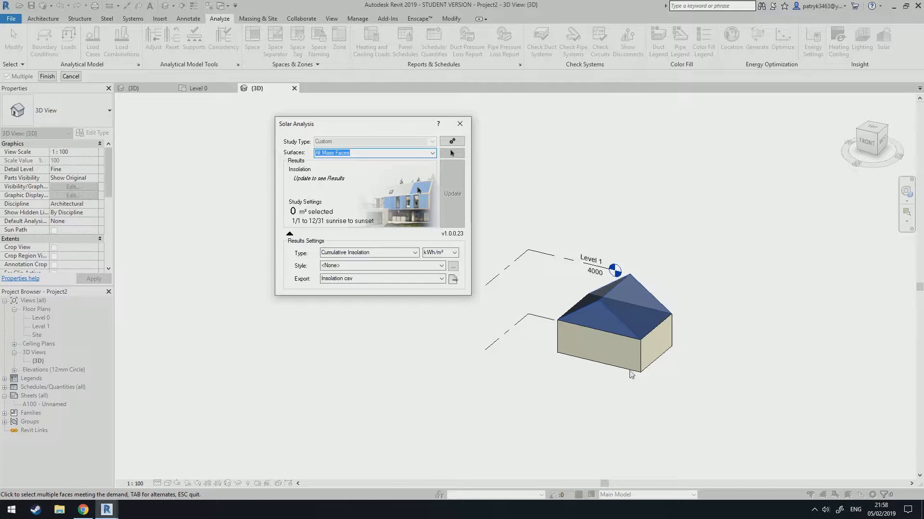
pyautogui.click(54, 79)
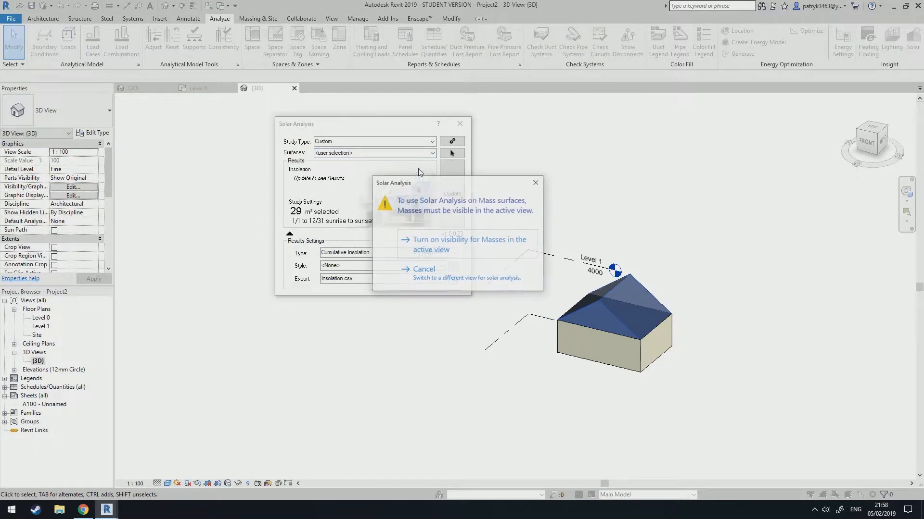
pyautogui.click(448, 250)
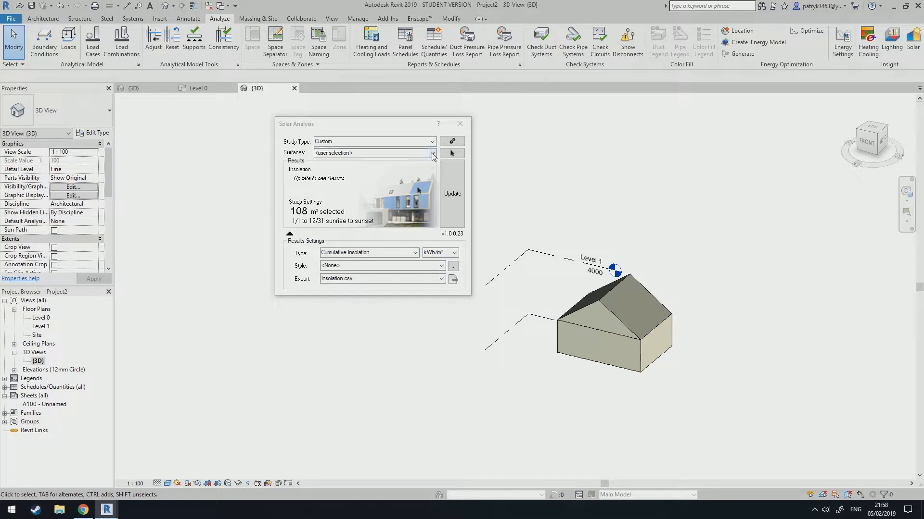
# Reselect All Mass Faces as the surfaces and update the cumulative insolation analysis.
pyautogui.click(432, 153)
pyautogui.click(362, 177)
pyautogui.click(452, 194)
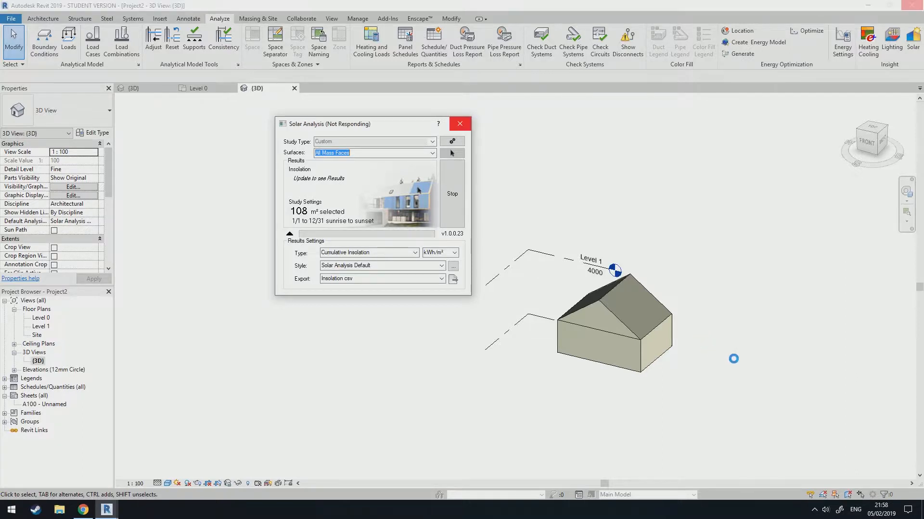
# Switch the study type to Solar Energy - Annual PV and update the analysis.
pyautogui.keyDown('shift'); pyautogui.moveTo(714, 376); pyautogui.dragTo(694, 377, button='middle'); pyautogui.keyUp('shift')
pyautogui.scroll(-2, 276, 379)
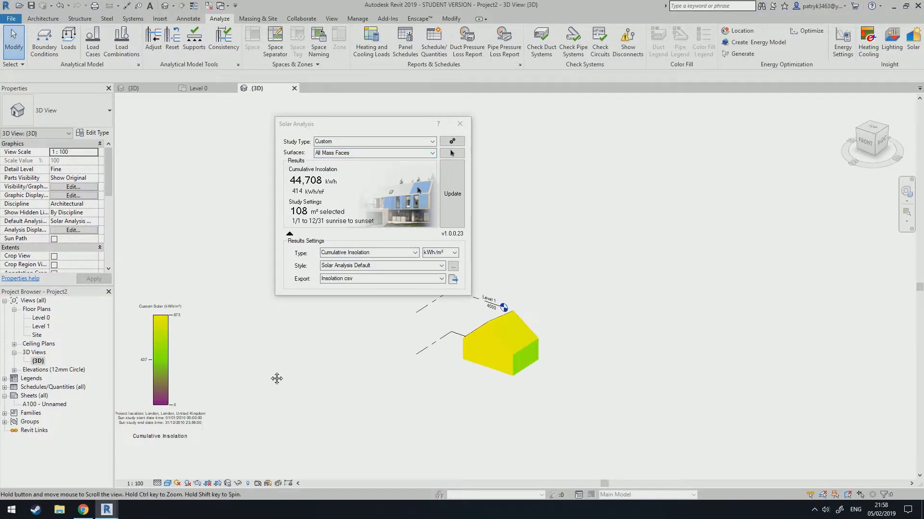
pyautogui.moveTo(276, 379); pyautogui.dragTo(303, 368, button='middle')
pyautogui.scroll(2, 204, 312)
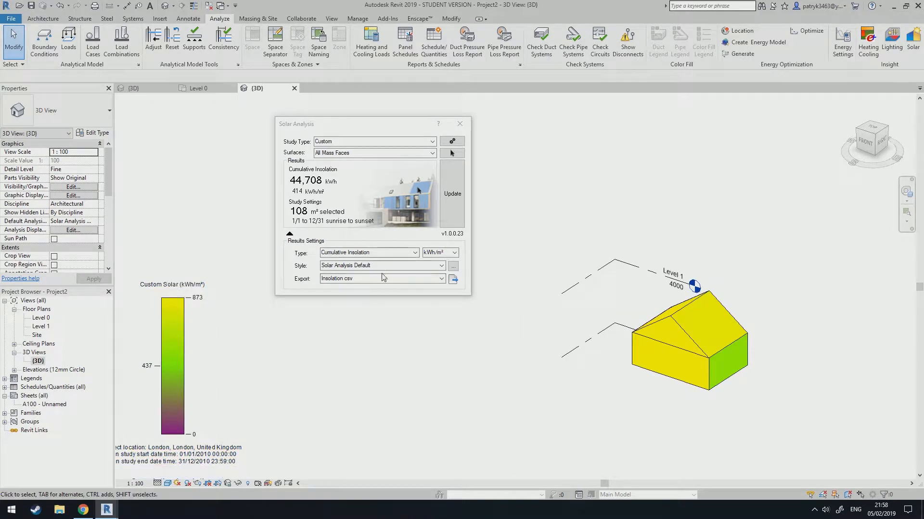
pyautogui.click(420, 141)
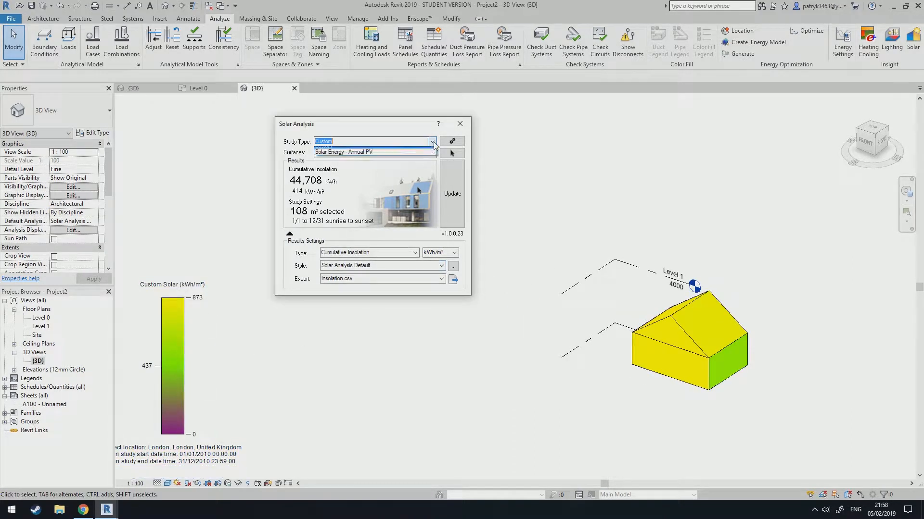
pyautogui.click(370, 161)
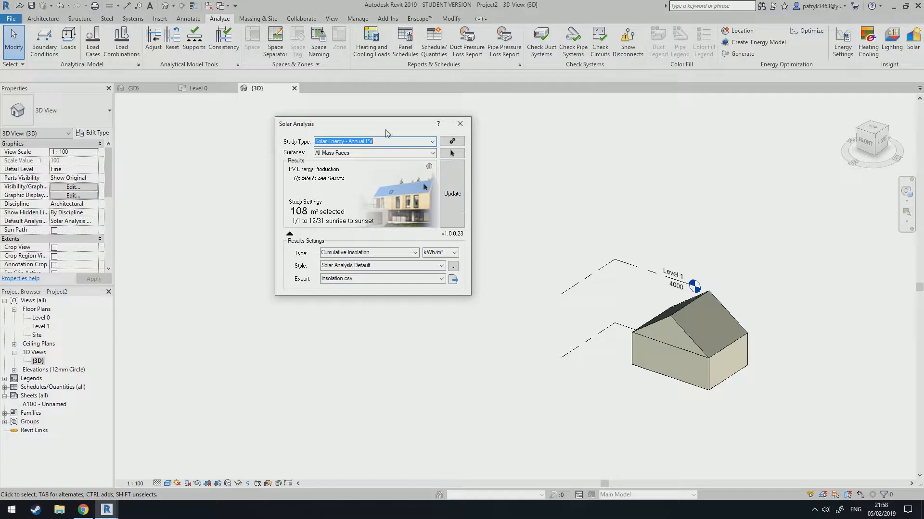
pyautogui.click(452, 194)
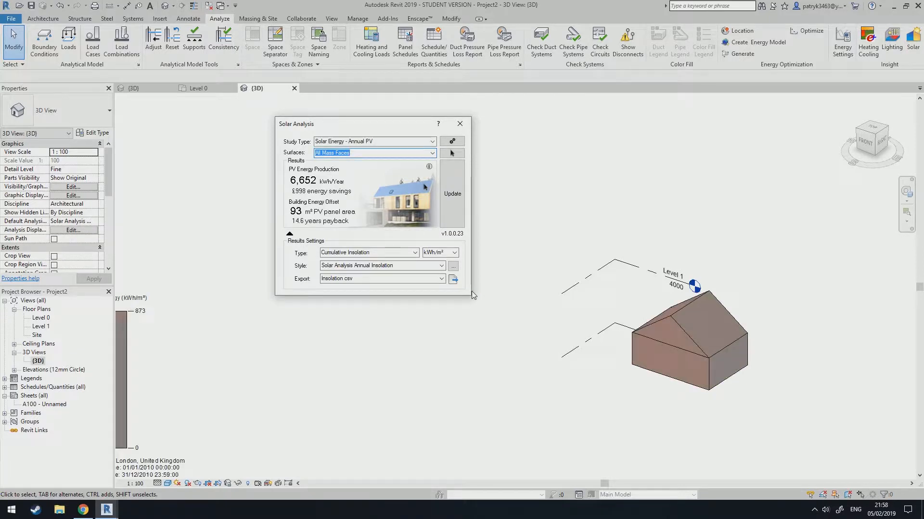
# Close the Solar Analysis dialog.
pyautogui.moveTo(298, 359); pyautogui.dragTo(321, 351, button='middle')
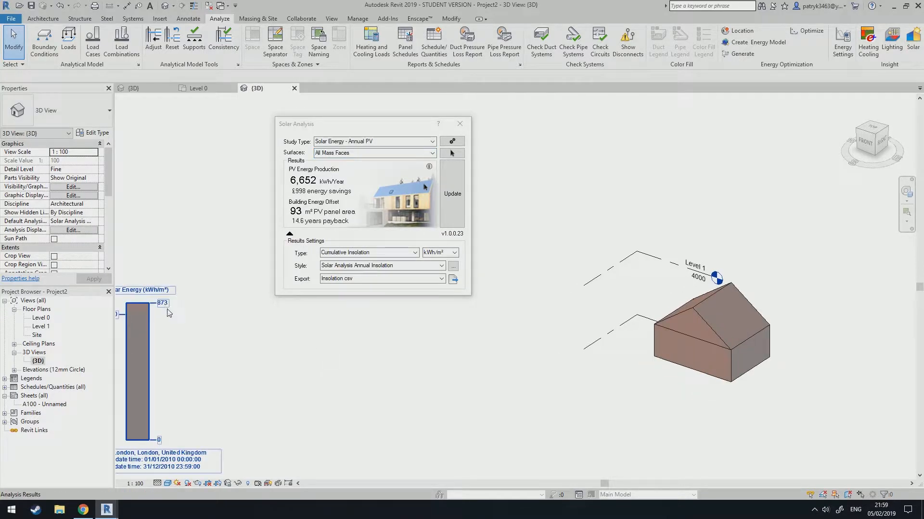
pyautogui.scroll(-2, 244, 328)
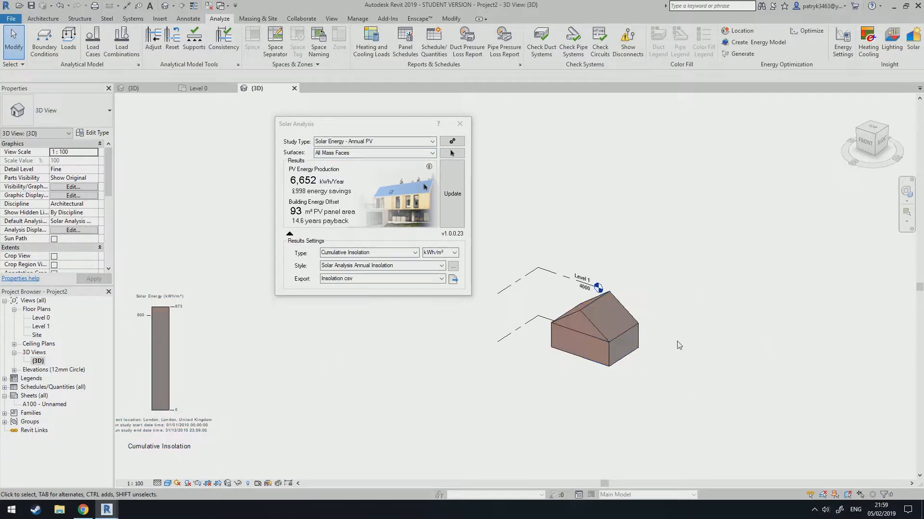
pyautogui.keyDown('shift'); pyautogui.moveTo(551, 322); pyautogui.dragTo(530, 341, button='middle'); pyautogui.keyUp('shift')
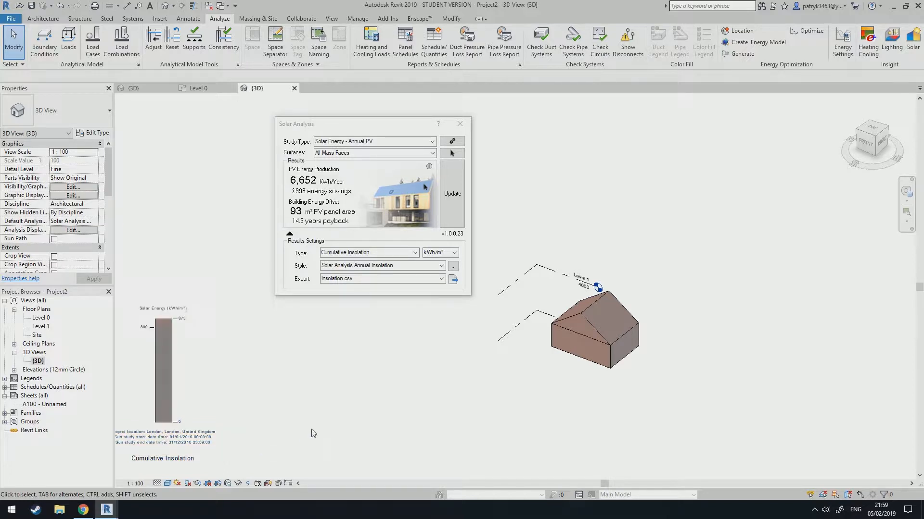
pyautogui.click(460, 124)
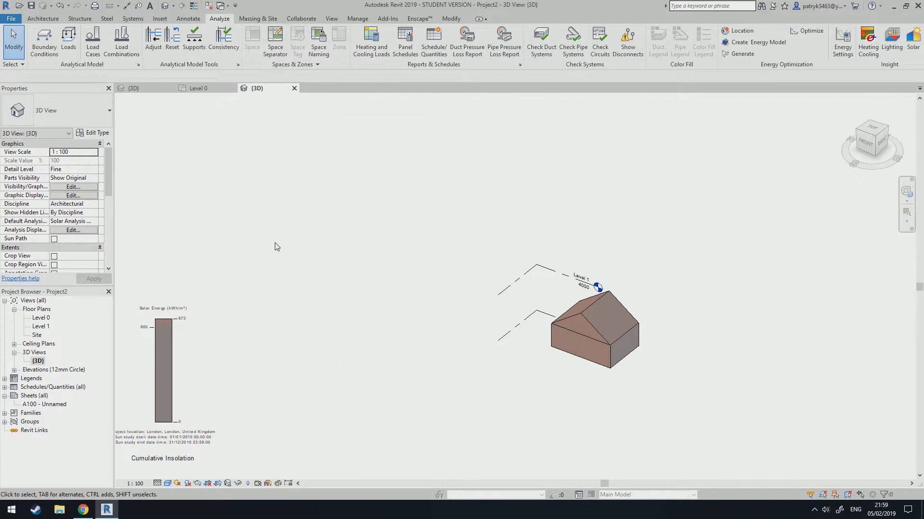
# Close the mass project's views, return to the sample project's 3D view, and open and close Solar Analysis there.
pyautogui.click(295, 88)
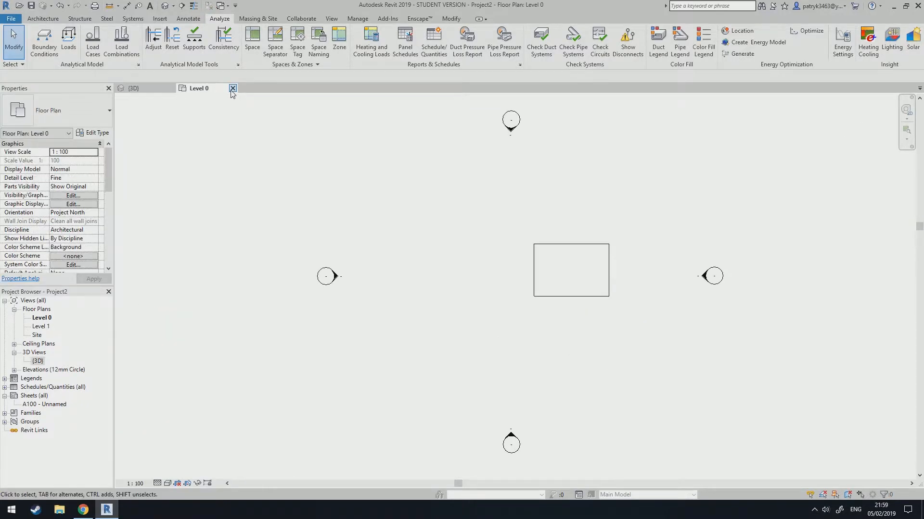
pyautogui.click(232, 88)
pyautogui.click(483, 256)
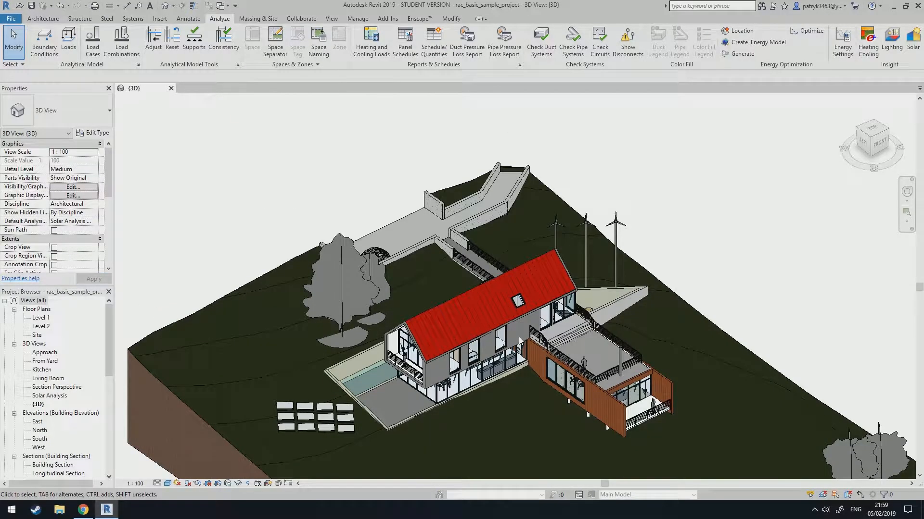
pyautogui.click(916, 47)
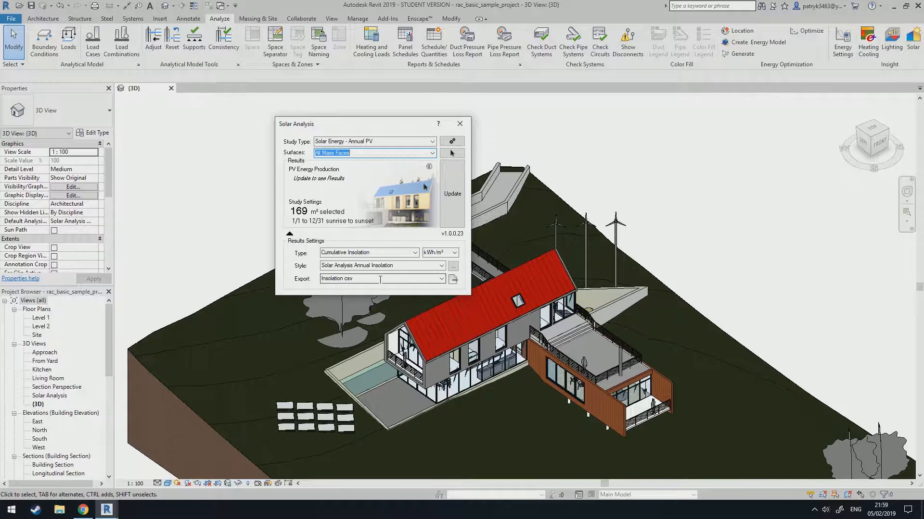
pyautogui.click(460, 124)
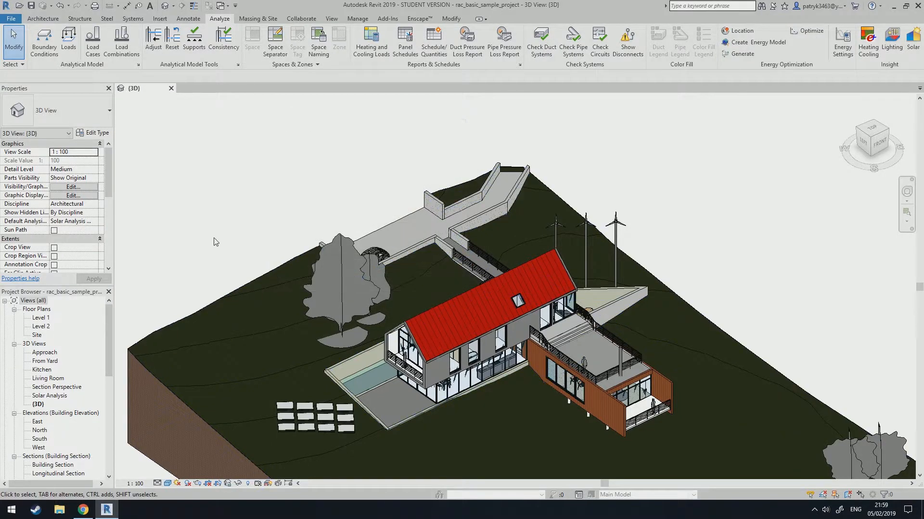
# Open Sun Settings from the view controls and its Location Weather and Site dialog, enlarging the dialog.
pyautogui.click(178, 484)
pyautogui.click(201, 449)
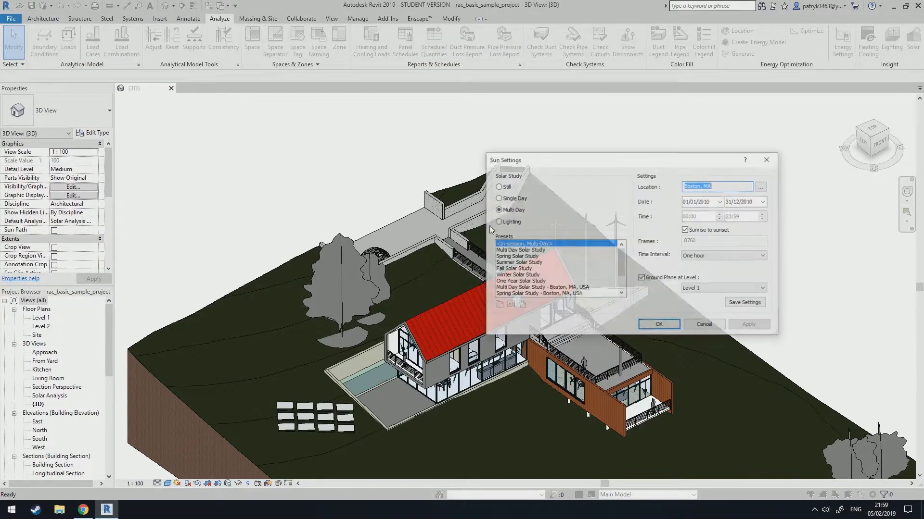
pyautogui.click(761, 188)
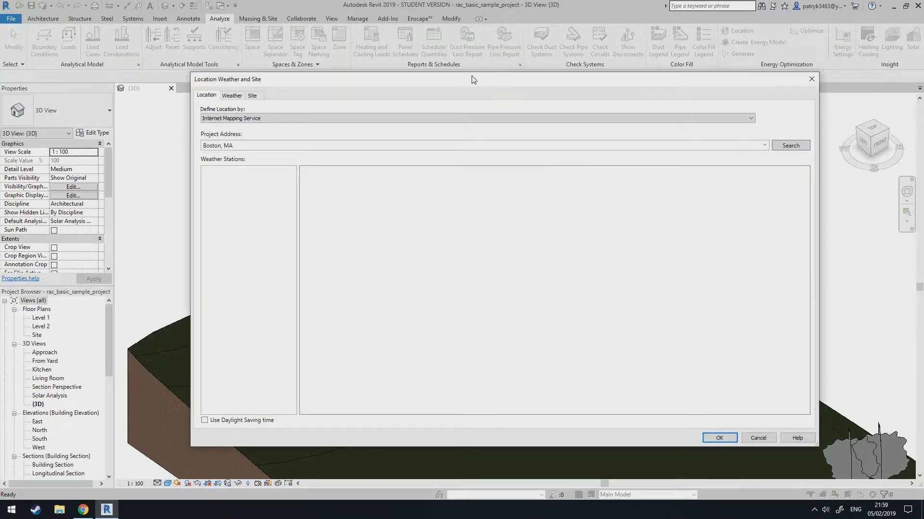
pyautogui.moveTo(471, 80); pyautogui.dragTo(473, 88)
pyautogui.moveTo(395, 87); pyautogui.dragTo(396, 67)
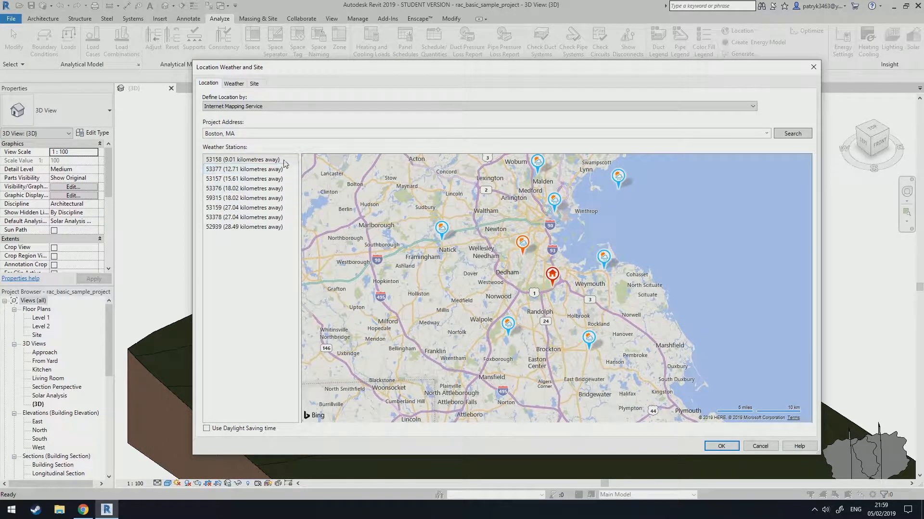
pyautogui.moveTo(540, 274)
pyautogui.moveTo(819, 455); pyautogui.dragTo(286, 116)
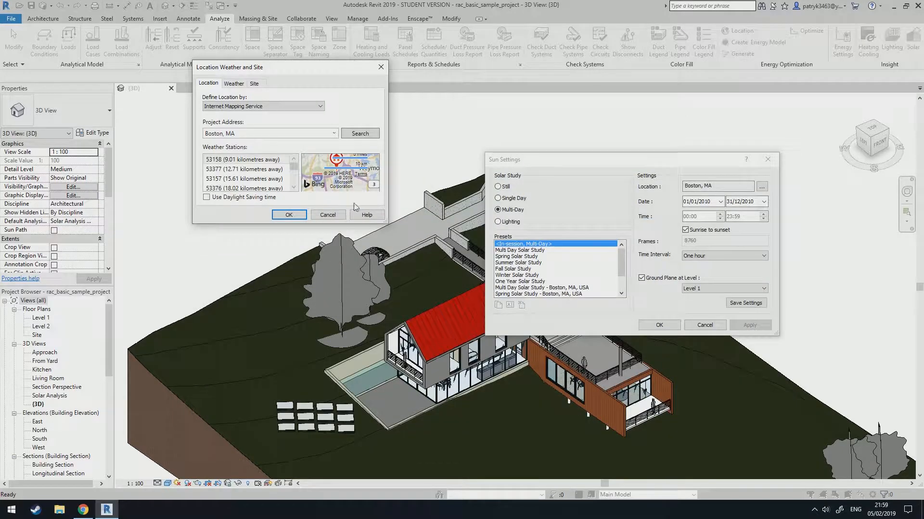
pyautogui.moveTo(389, 229); pyautogui.dragTo(827, 477)
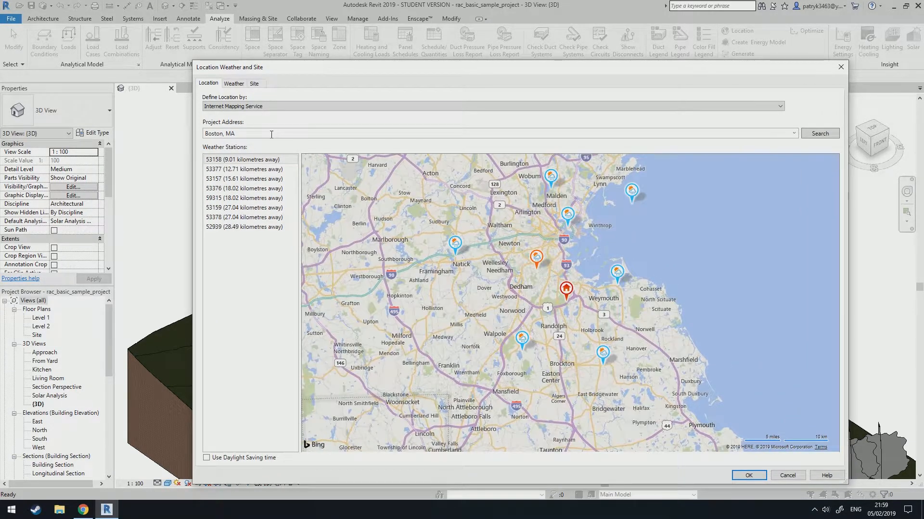
# Set the project address to Portsmouth, United Kingdom.
pyautogui.click(271, 135)
pyautogui.write('Portsmouth, United Kingdom')
pyautogui.click(298, 132)
pyautogui.press('Return')
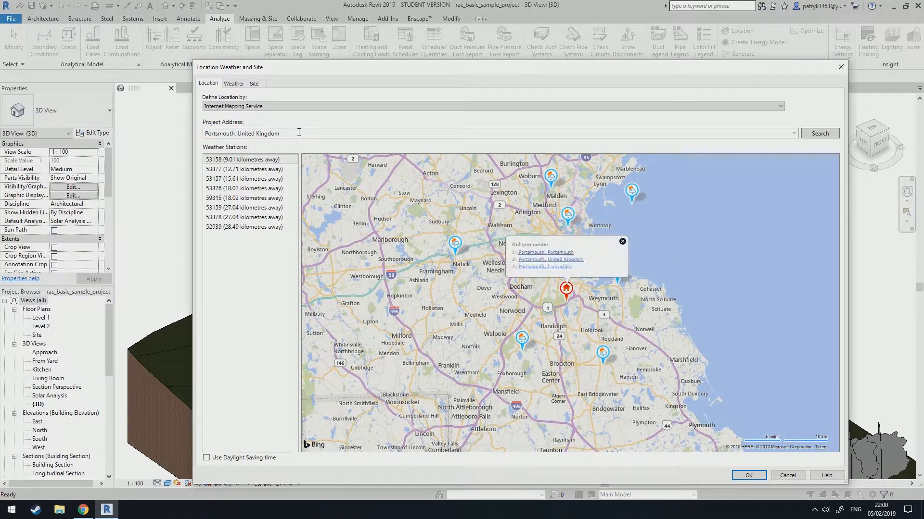
pyautogui.click(562, 260)
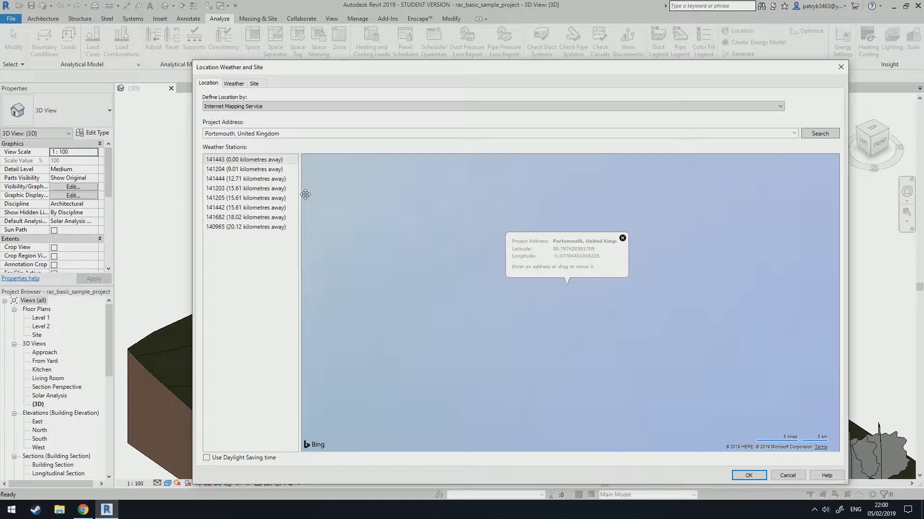
pyautogui.click(622, 238)
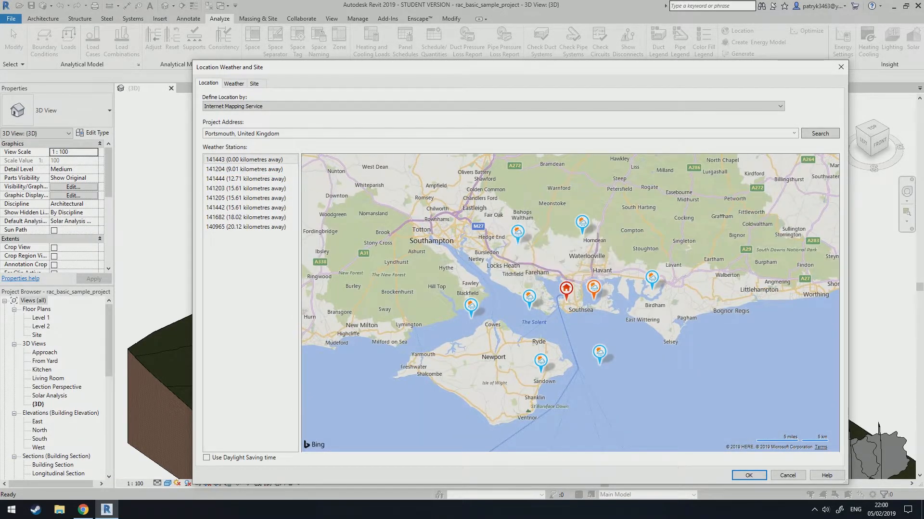
pyautogui.moveTo(633, 222); pyautogui.dragTo(573, 268)
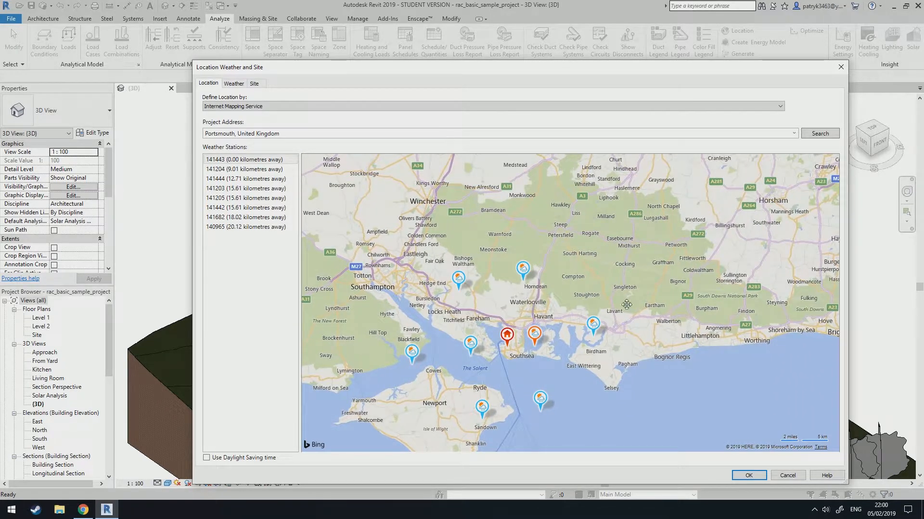
# Search for gatwick, choose Gatwick International Airport, United Kingdom as the address, review the Weather and Site tabs, and accept.
pyautogui.click(313, 133)
pyautogui.write('gawich')
pyautogui.press('BackSpace')
pyautogui.write('k')
pyautogui.click(806, 134)
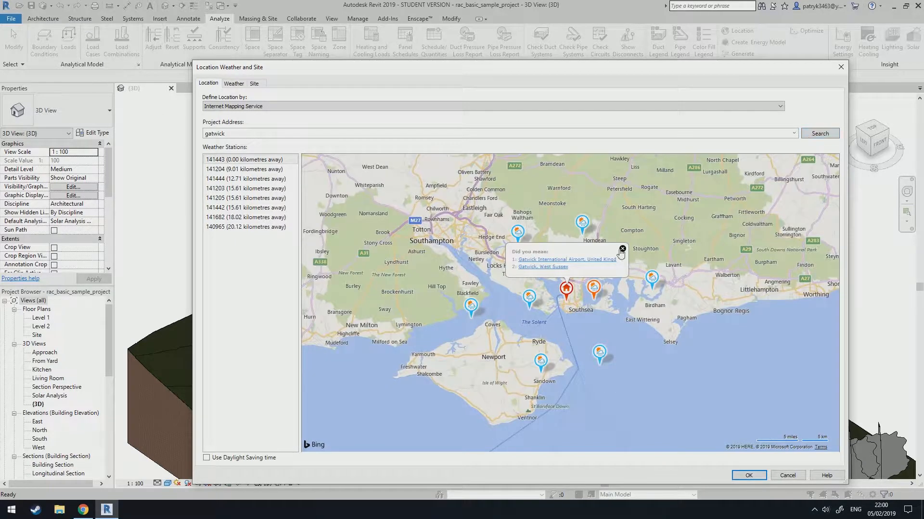
pyautogui.click(580, 259)
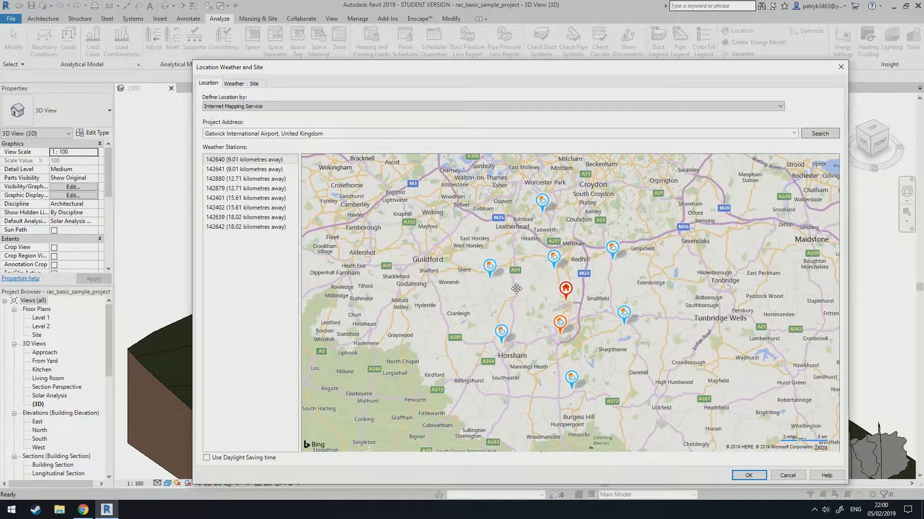
pyautogui.moveTo(560, 331)
pyautogui.click(234, 83)
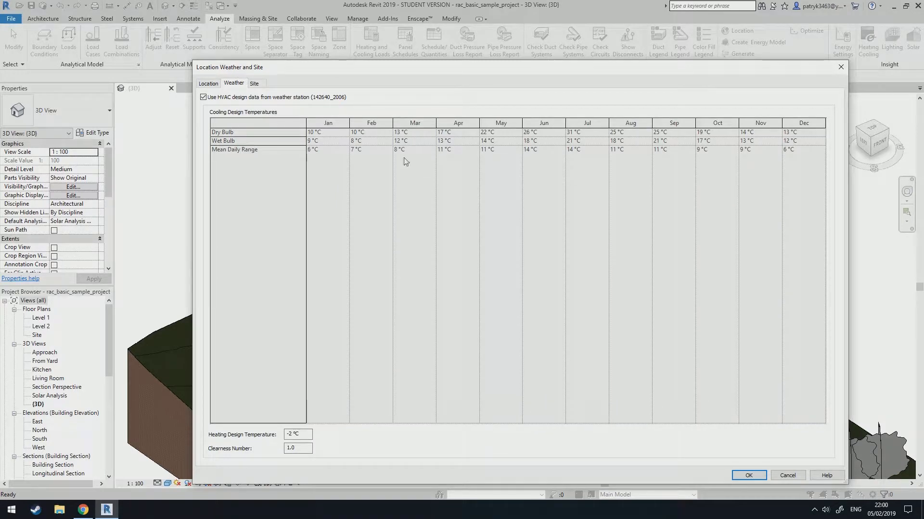
pyautogui.click(253, 84)
pyautogui.click(242, 84)
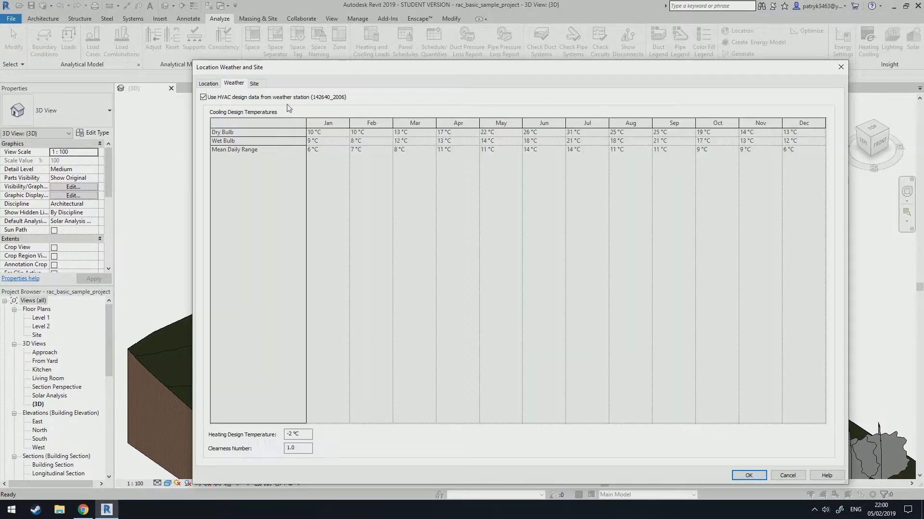
pyautogui.click(761, 476)
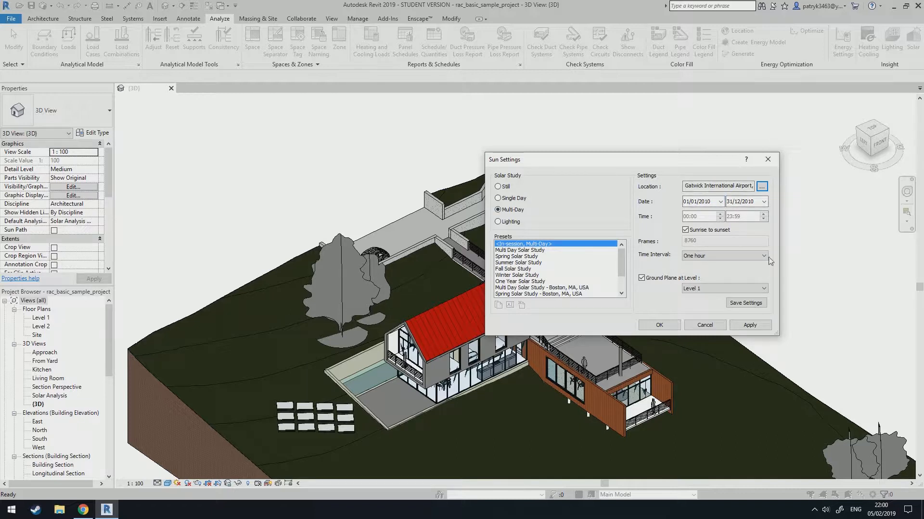
# Set the solar study to Still and apply the sun settings.
pyautogui.click(510, 198)
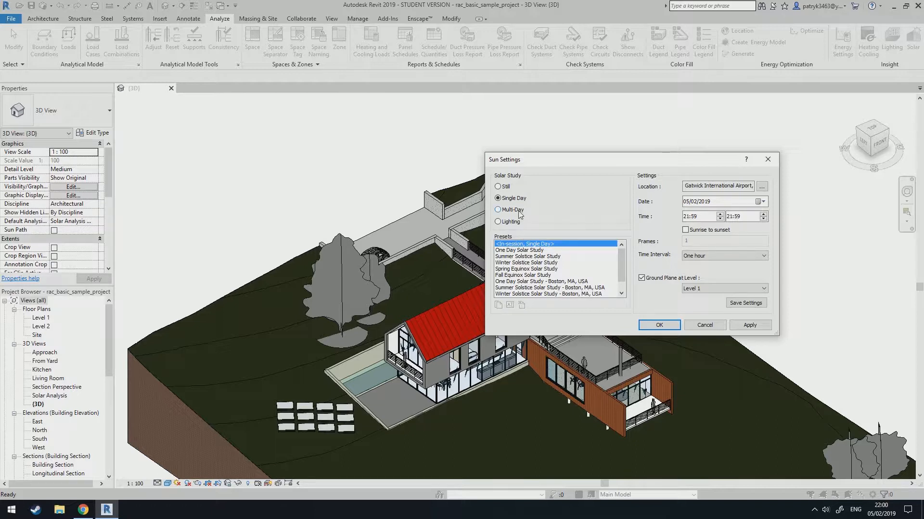
pyautogui.click(519, 212)
pyautogui.click(503, 187)
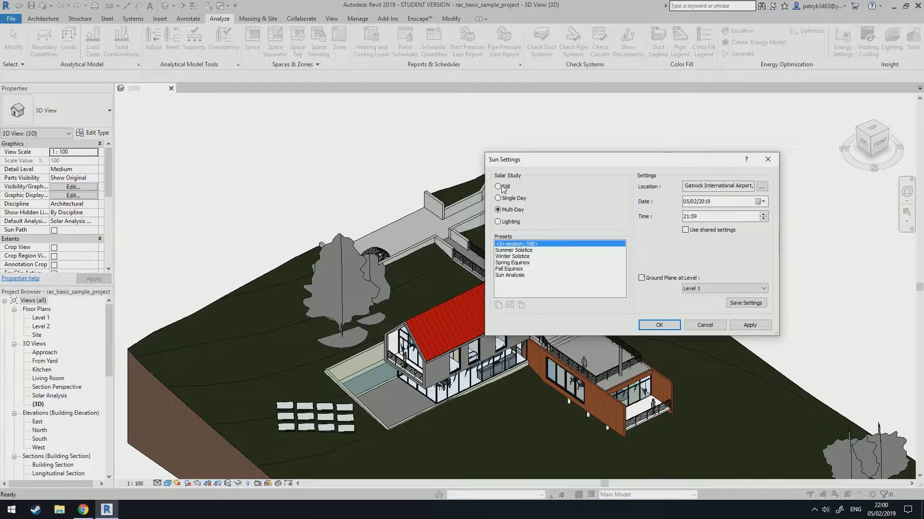
pyautogui.click(762, 326)
pyautogui.click(678, 325)
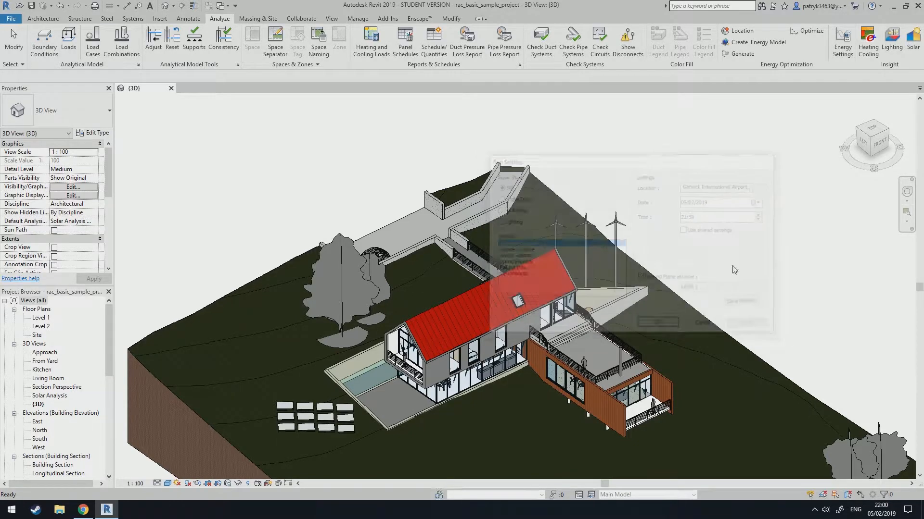
# Open the Solar Analysis dialog to check its settings, then close it.
pyautogui.click(912, 50)
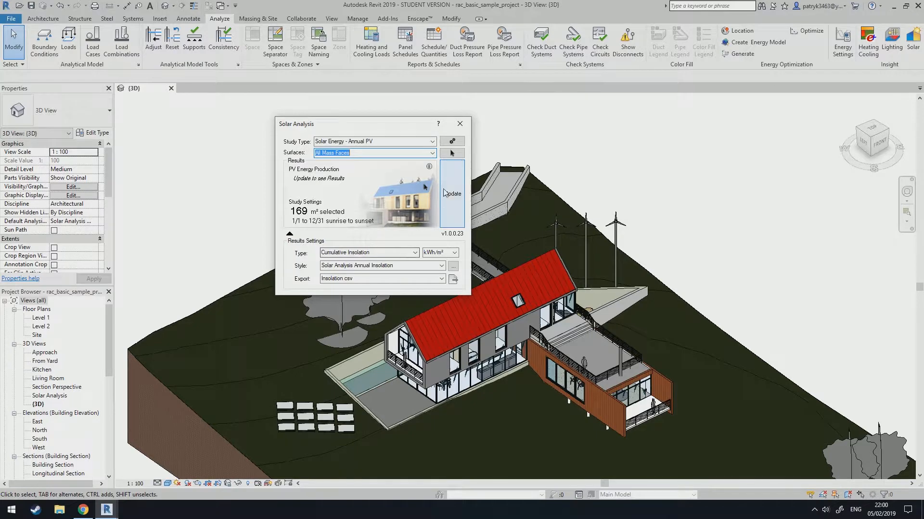
pyautogui.click(459, 125)
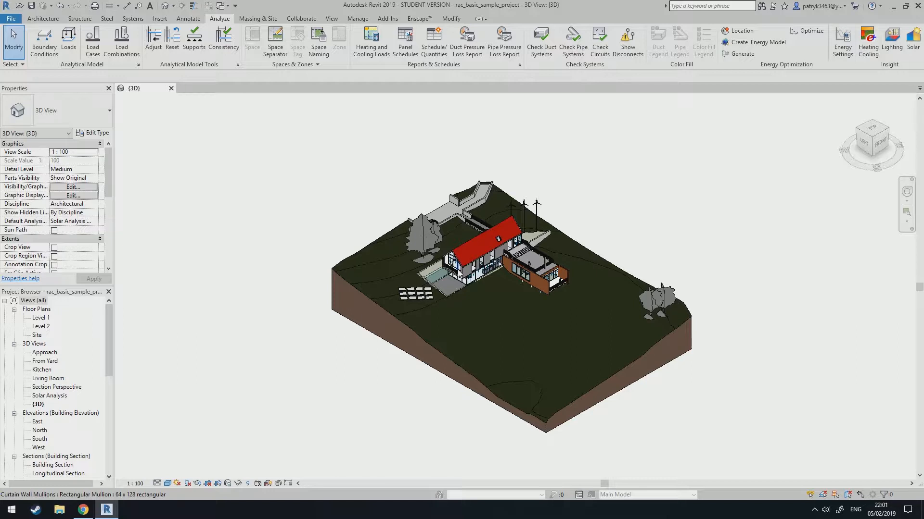
# Start Lighting Analysis in the Cloud and choose to run a new analysis.
pyautogui.click(896, 37)
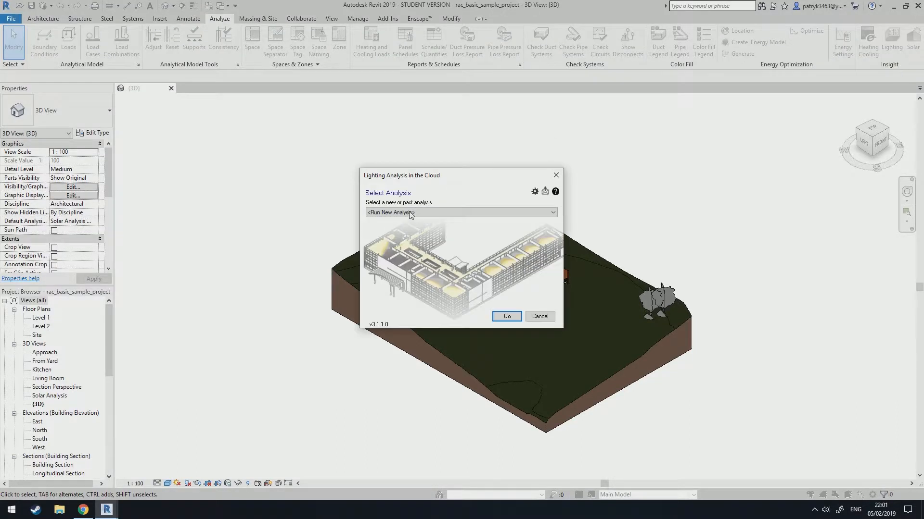
pyautogui.click(408, 213)
pyautogui.click(412, 213)
pyautogui.click(415, 213)
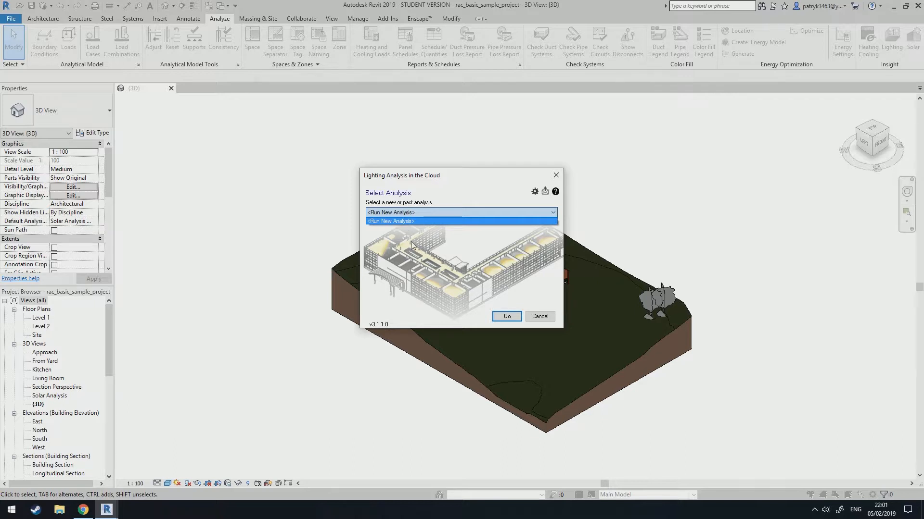
pyautogui.click(413, 222)
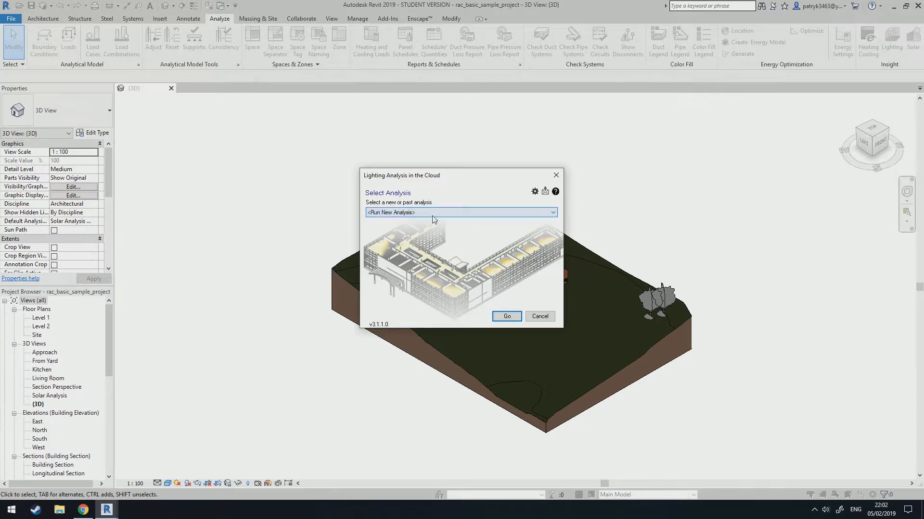
pyautogui.click(507, 316)
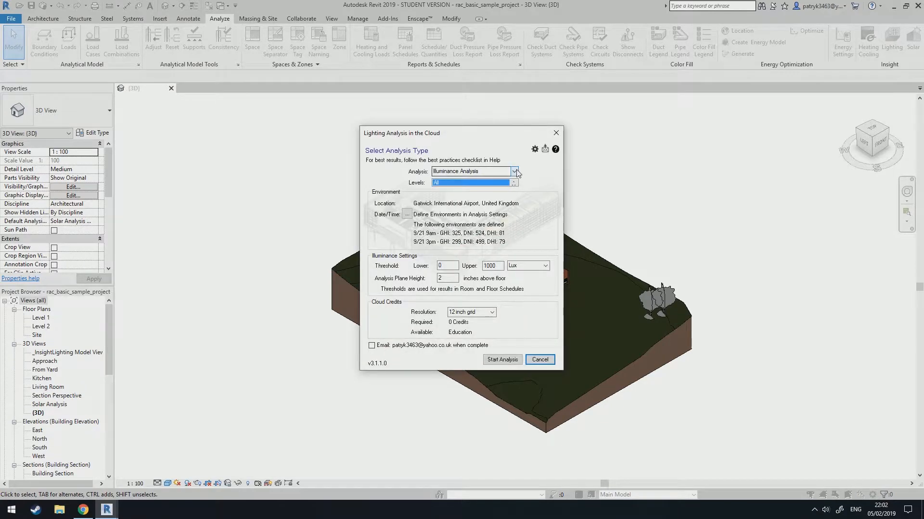
# Choose Illuminance Analysis as the analysis type and keep All levels.
pyautogui.click(515, 172)
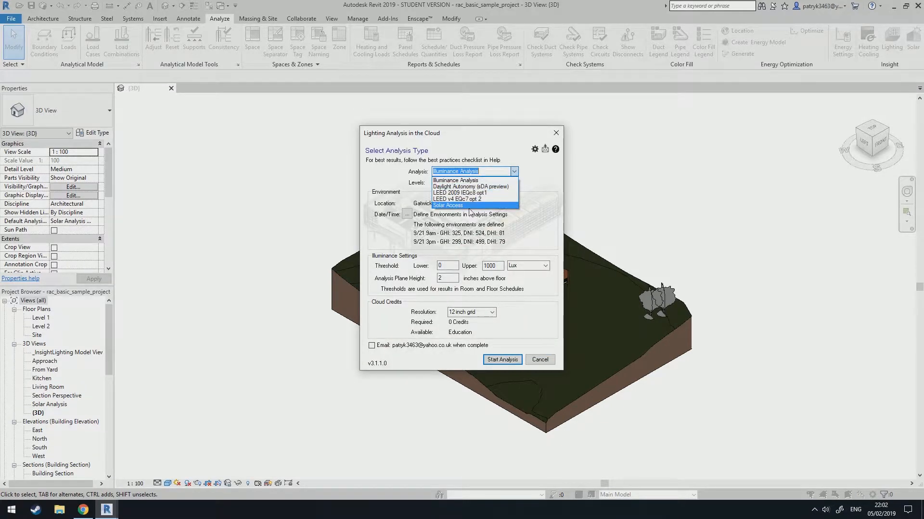
pyautogui.click(465, 183)
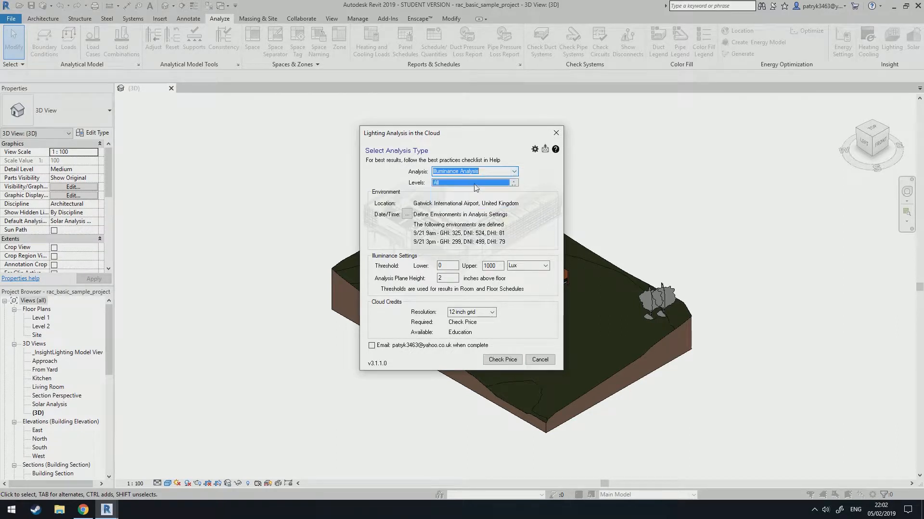
pyautogui.click(481, 186)
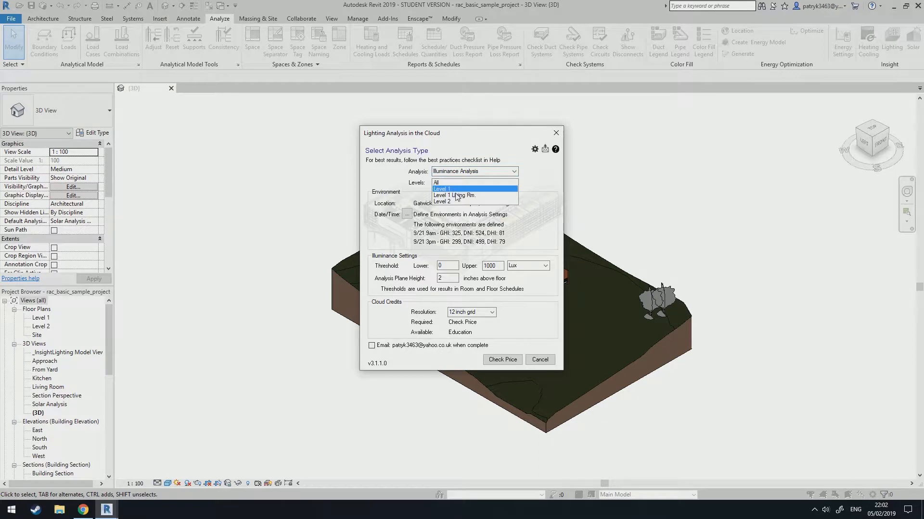
pyautogui.moveTo(458, 191); pyautogui.dragTo(455, 202)
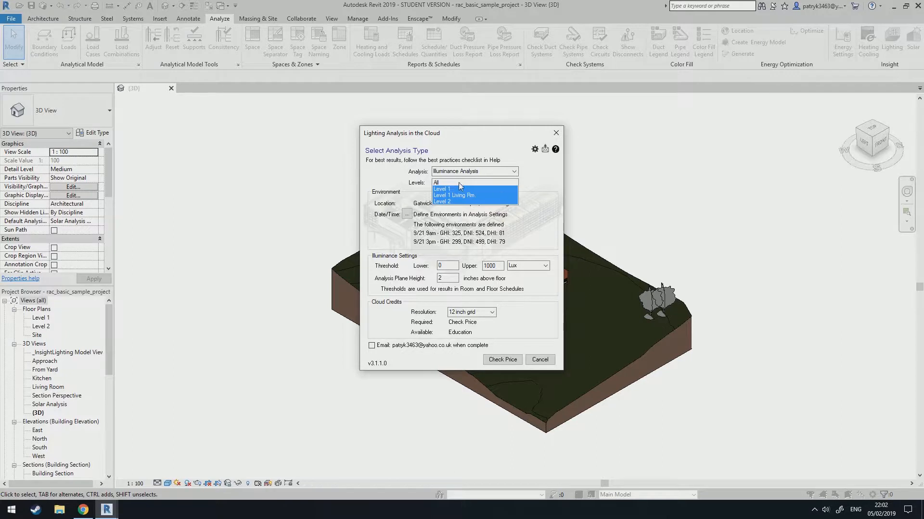
pyautogui.click(457, 183)
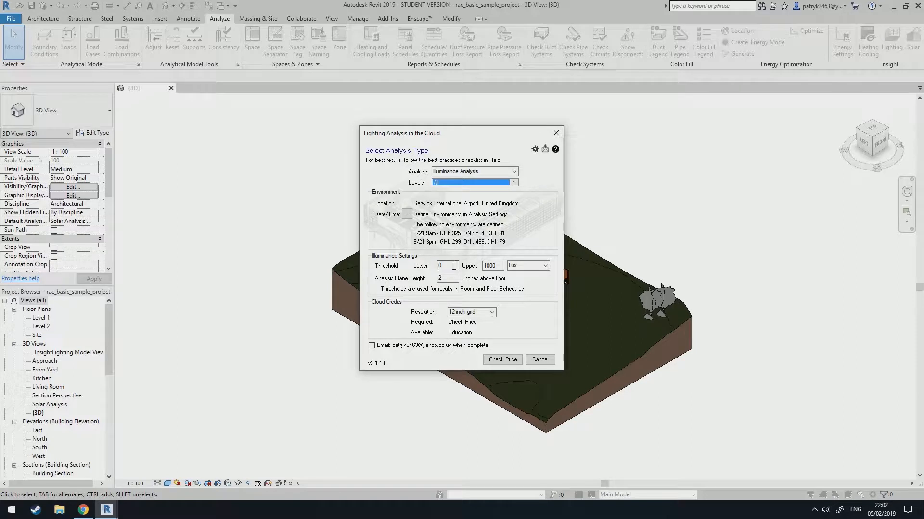
# Review the illuminance thresholds, analysis plane height and 12 inch grid resolution settings.
pyautogui.click(499, 266)
pyautogui.click(455, 266)
pyautogui.click(531, 266)
pyautogui.click(556, 259)
pyautogui.click(498, 269)
pyautogui.doubleClick(490, 266)
pyautogui.click(442, 278)
pyautogui.click(492, 312)
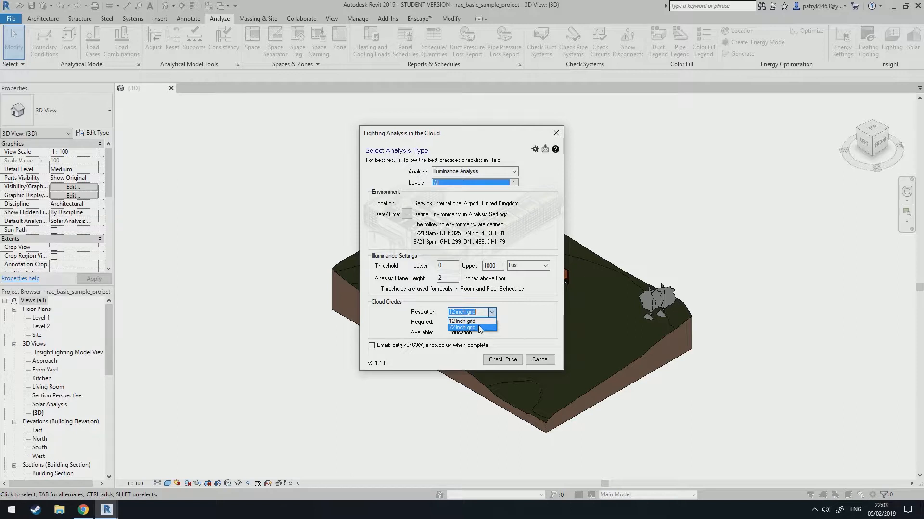
pyautogui.click(515, 314)
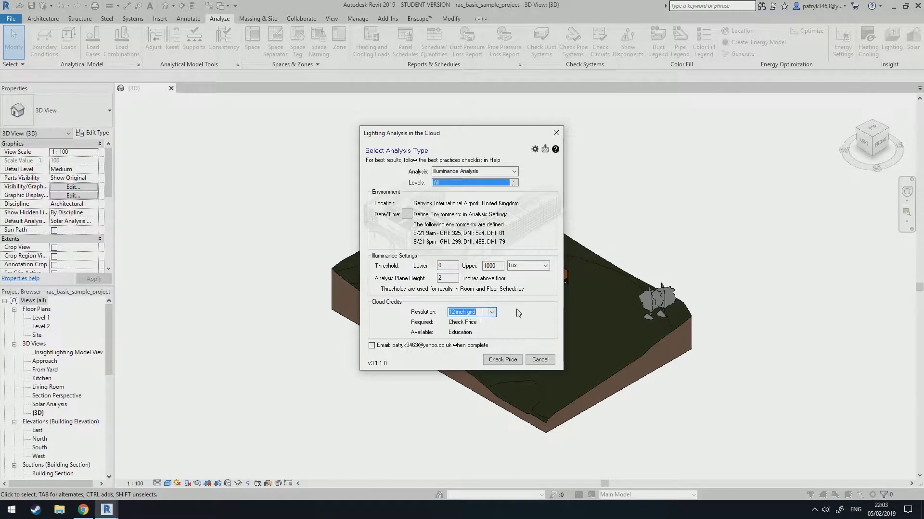
# Check the cloud credit price, start the illuminance analysis and acknowledge the upload notice.
pyautogui.click(507, 362)
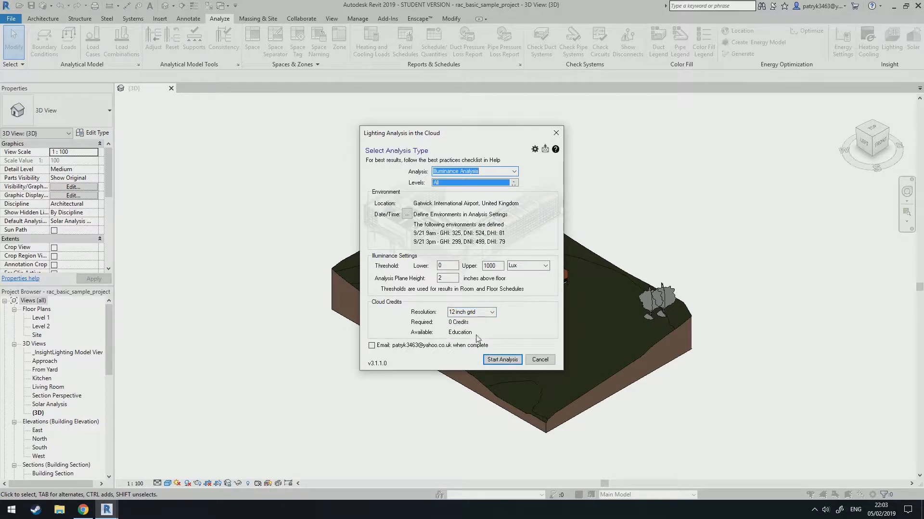
pyautogui.click(511, 363)
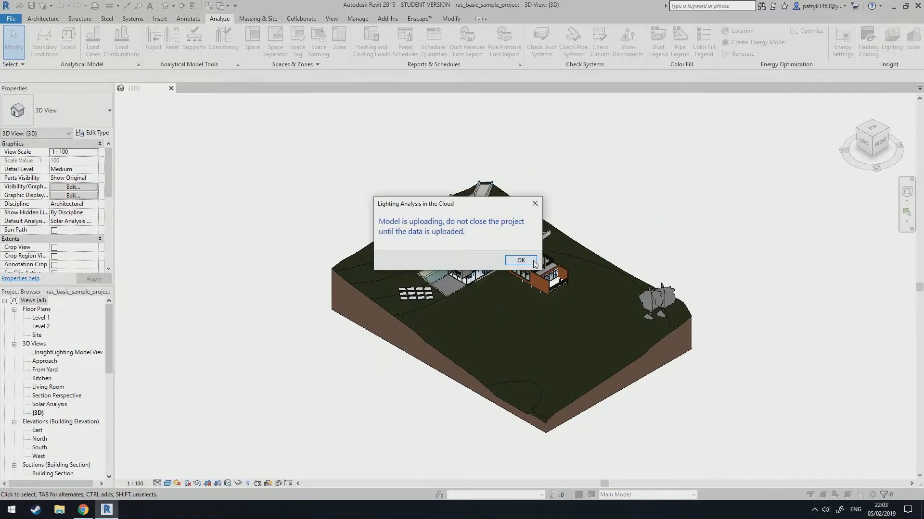
pyautogui.click(520, 260)
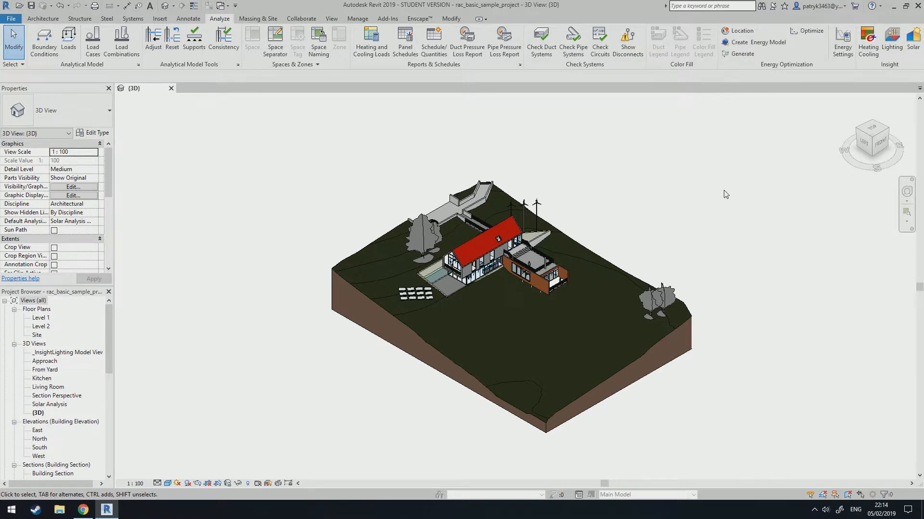
# Reopen Lighting Analysis, load the completed Illuminance Analysis (high), accept, update and save the project, and close the summary.
pyautogui.click(891, 41)
pyautogui.click(399, 212)
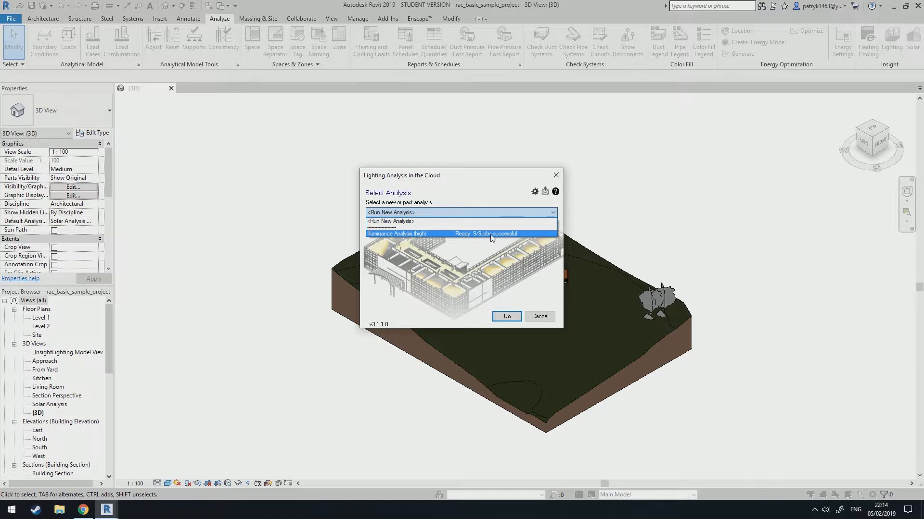
pyautogui.click(489, 235)
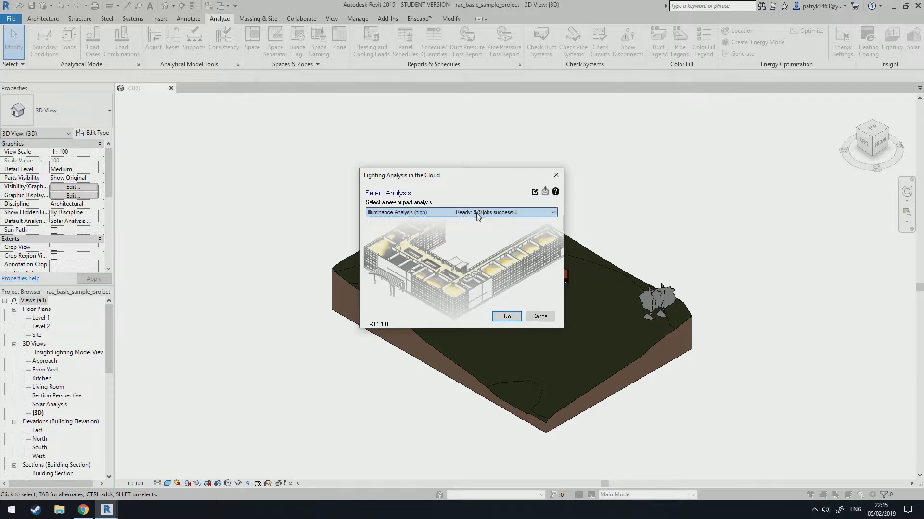
pyautogui.click(507, 317)
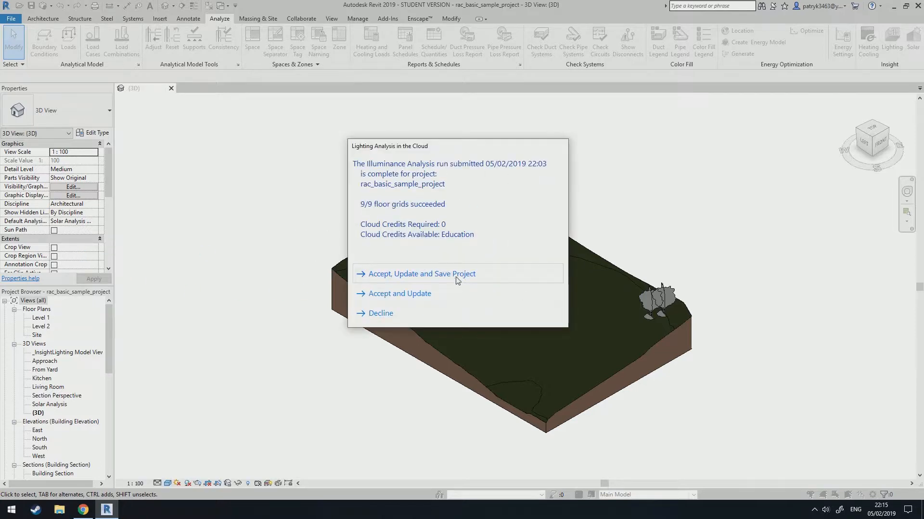
pyautogui.click(404, 274)
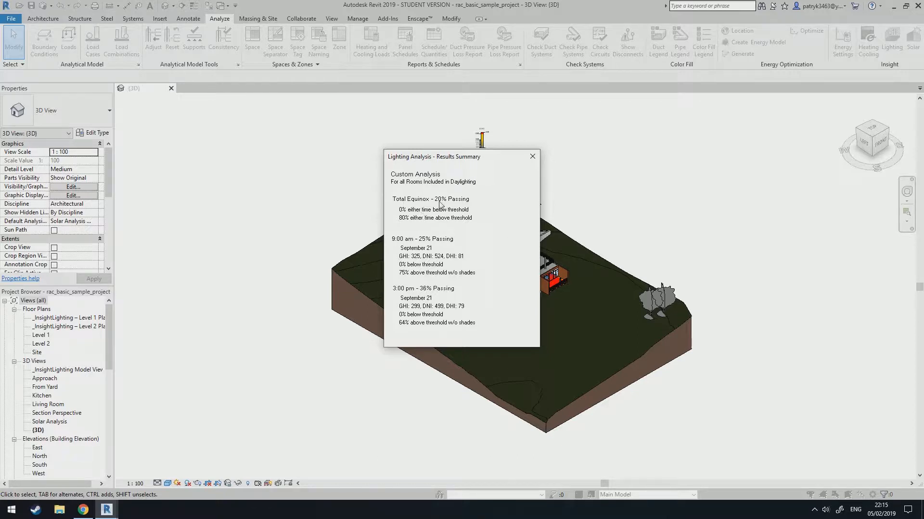
pyautogui.click(532, 157)
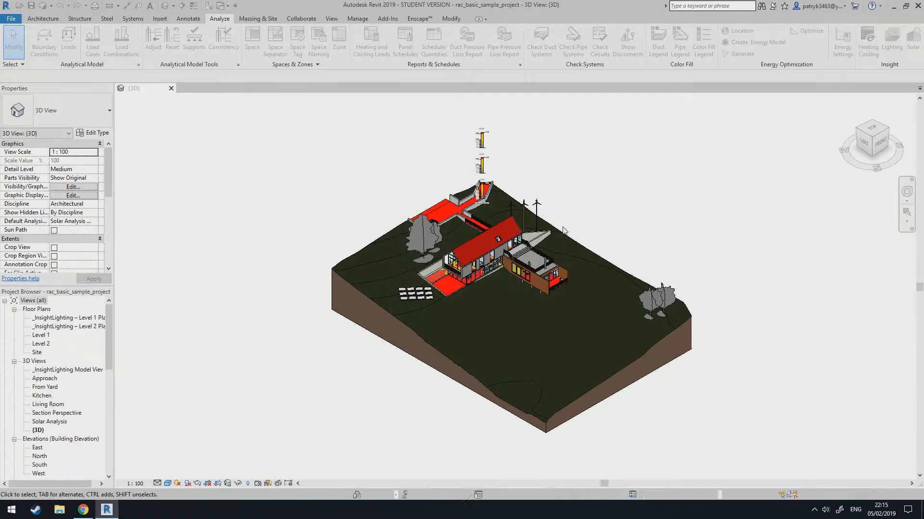
# Examine the illuminance results and lux legends around the house in the 3D view.
pyautogui.scroll(6, 475, 250)
pyautogui.scroll(-3, 462, 270)
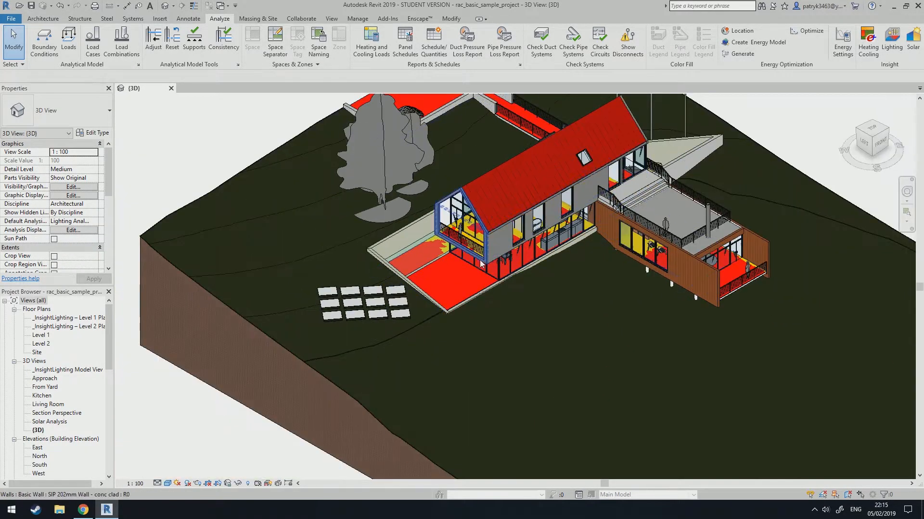
pyautogui.scroll(-1, 463, 269)
pyautogui.scroll(-5, 463, 269)
pyautogui.scroll(10, 450, 222)
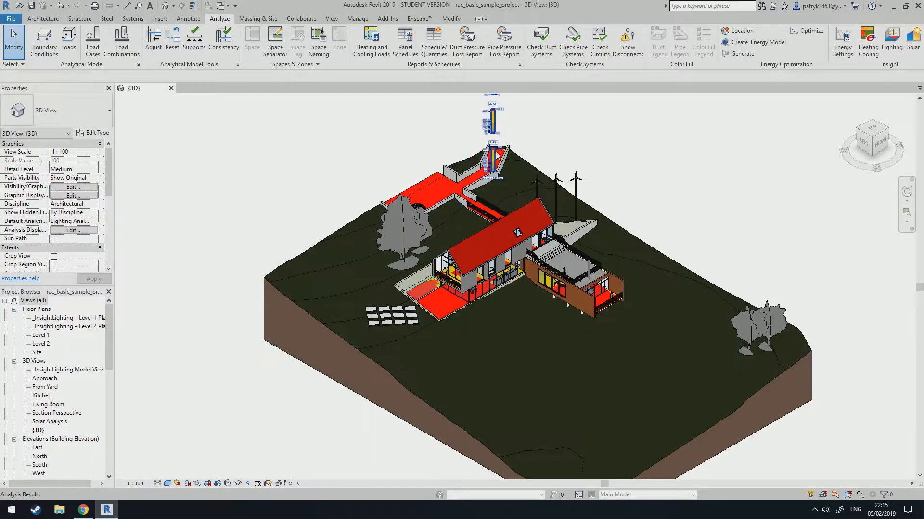
pyautogui.scroll(3, 461, 151)
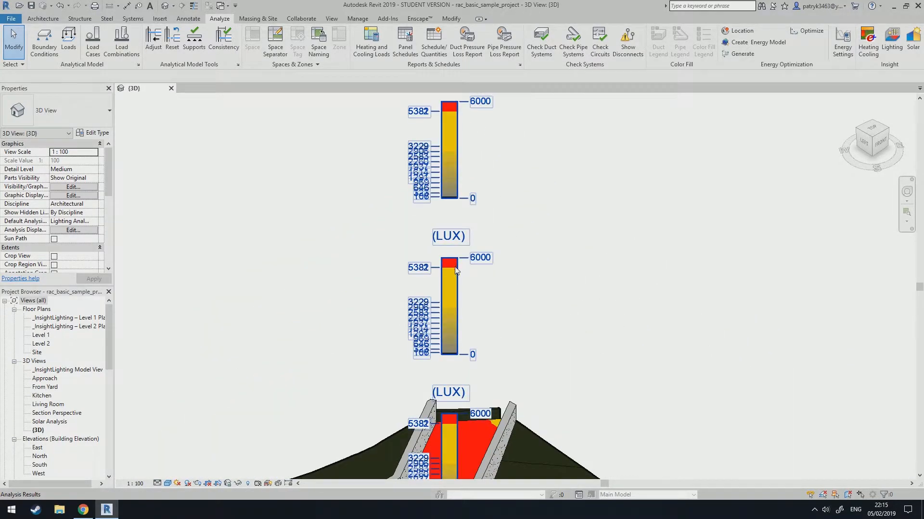
pyautogui.scroll(-5, 483, 432)
pyautogui.scroll(6, 481, 414)
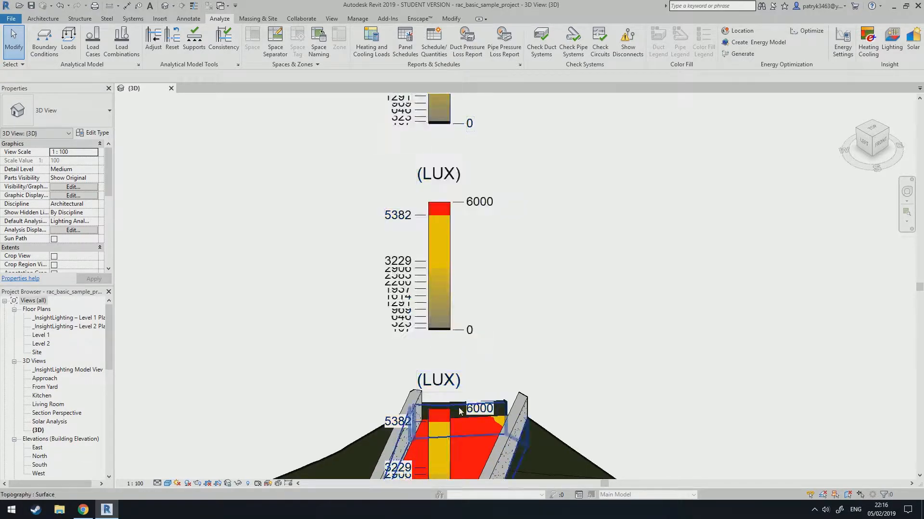
pyautogui.scroll(-4, 473, 419)
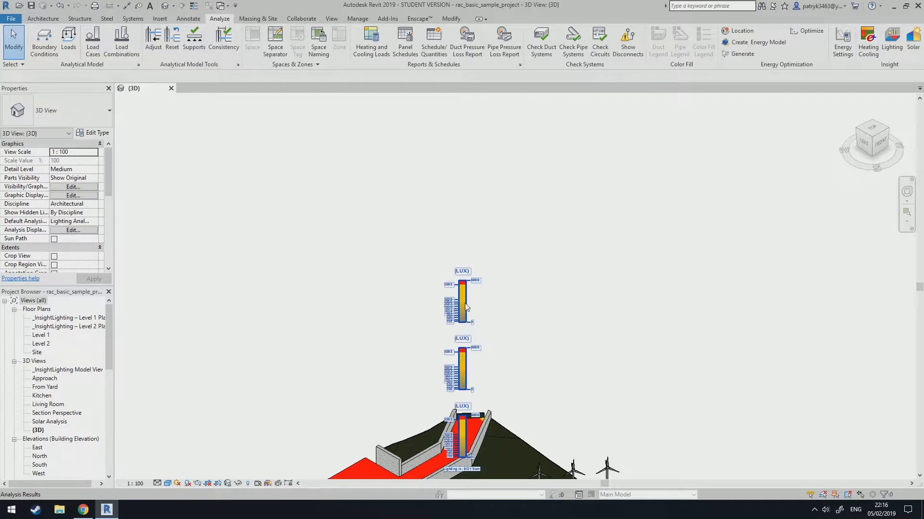
pyautogui.moveTo(495, 453); pyautogui.dragTo(524, 213, button='middle')
pyautogui.moveTo(463, 366); pyautogui.dragTo(534, 273, button='middle')
pyautogui.scroll(4, 447, 399)
pyautogui.keyDown('shift'); pyautogui.moveTo(446, 399); pyautogui.dragTo(449, 370, button='middle'); pyautogui.keyUp('shift')
pyautogui.scroll(-3, 501, 318)
pyautogui.keyDown('shift'); pyautogui.moveTo(501, 318); pyautogui.dragTo(474, 315, button='middle'); pyautogui.keyUp('shift')
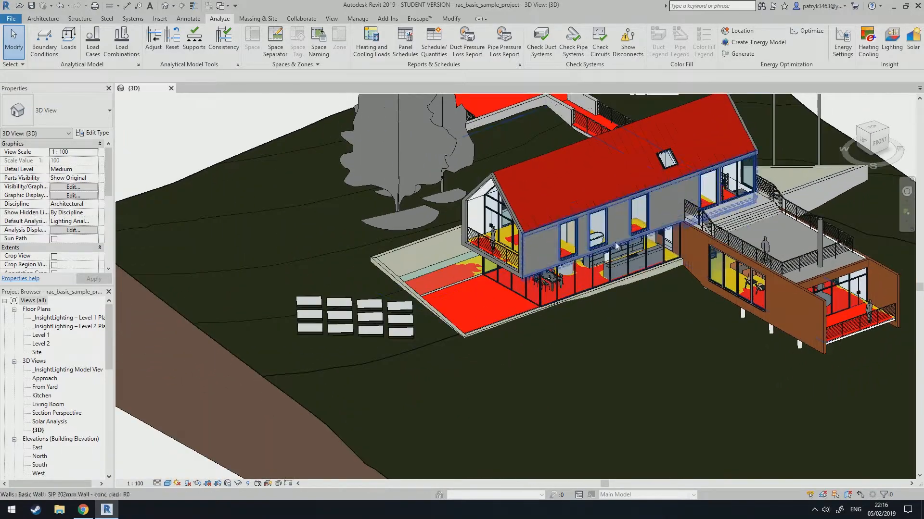
pyautogui.scroll(-3, 508, 259)
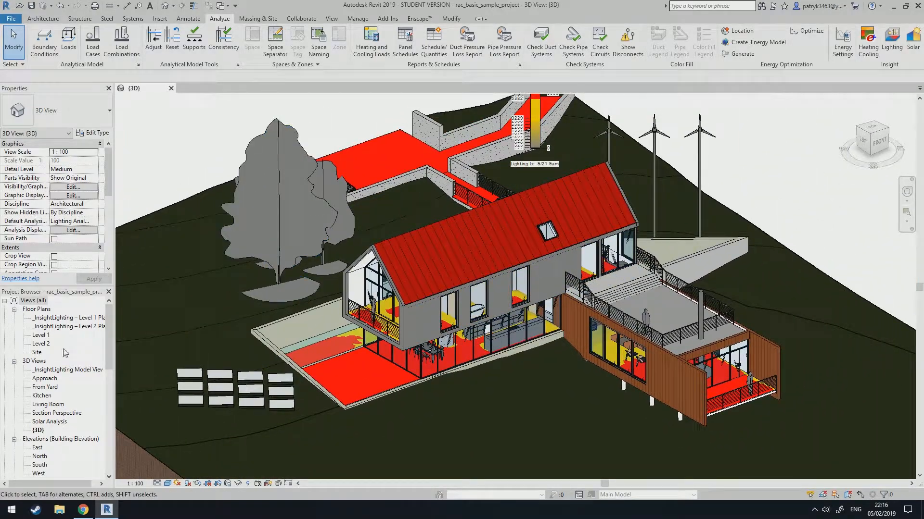
# Open the _InsightLighting – Level 1 Plan floor plan view.
pyautogui.click(67, 328)
pyautogui.click(65, 317)
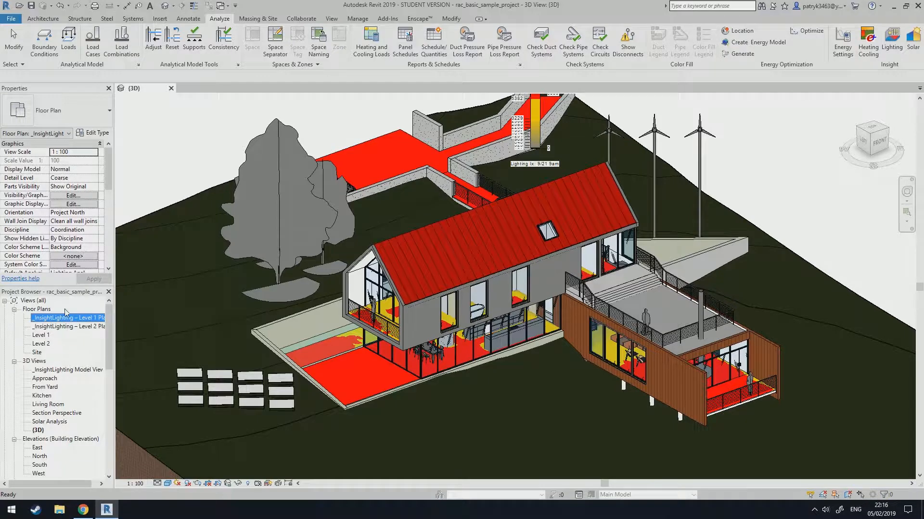
pyautogui.doubleClick(89, 319)
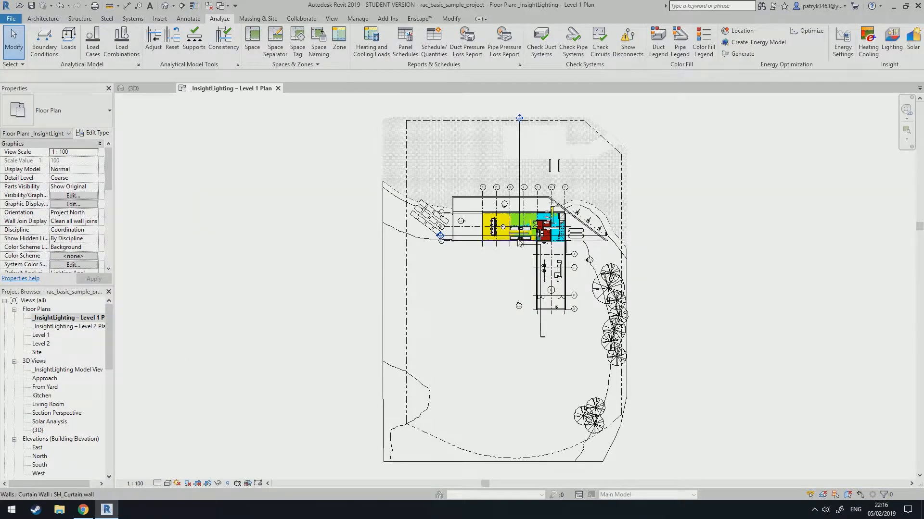
# Move the lux legend in the Level 1 lighting plan to the empty area below the lit rooms near gridline 1.
pyautogui.scroll(6, 518, 242)
pyautogui.click(585, 204)
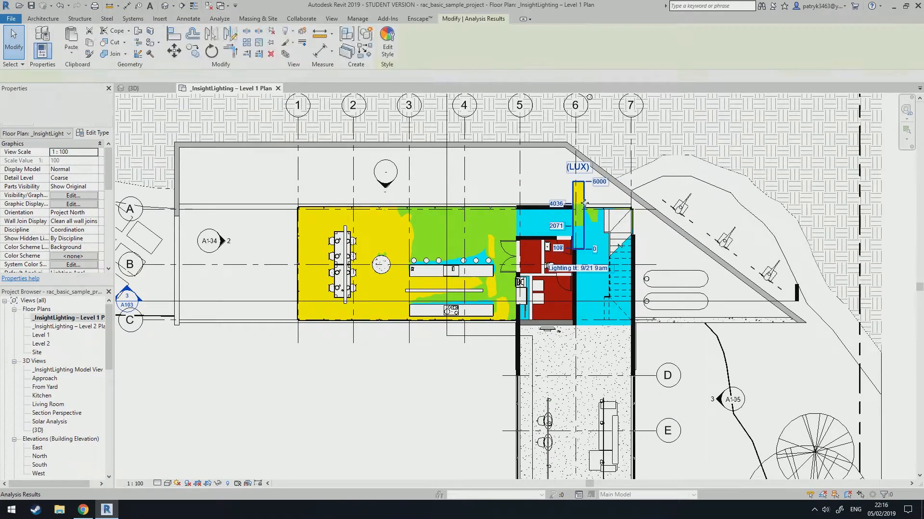
pyautogui.moveTo(585, 204); pyautogui.dragTo(238, 362)
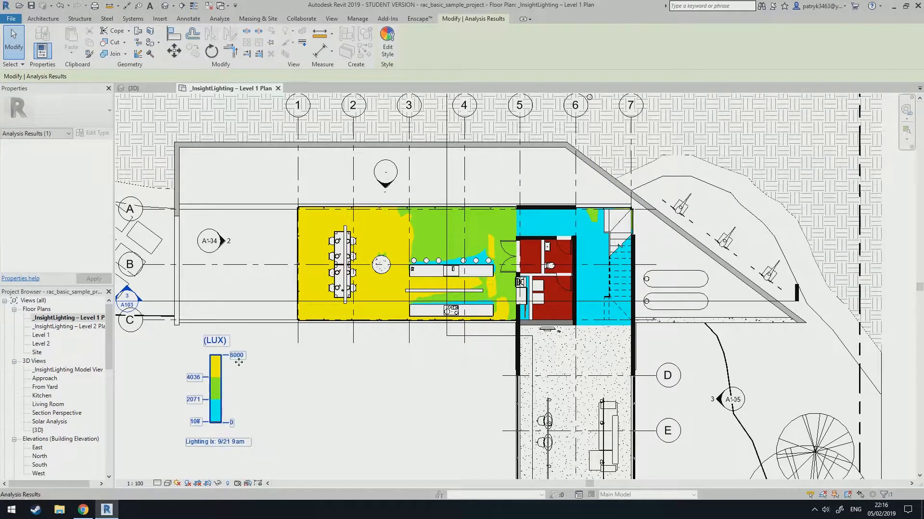
pyautogui.press('Escape')
pyautogui.moveTo(391, 292); pyautogui.dragTo(345, 298, button='middle')
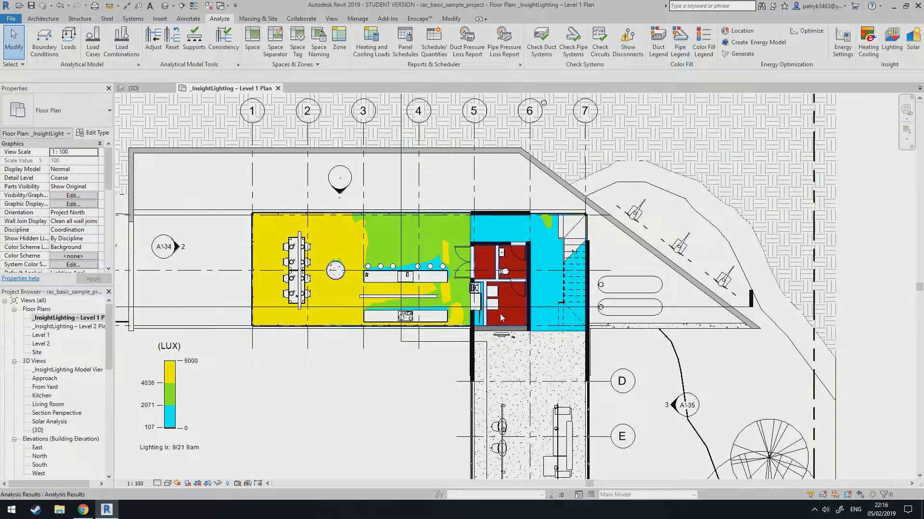
pyautogui.click(273, 293)
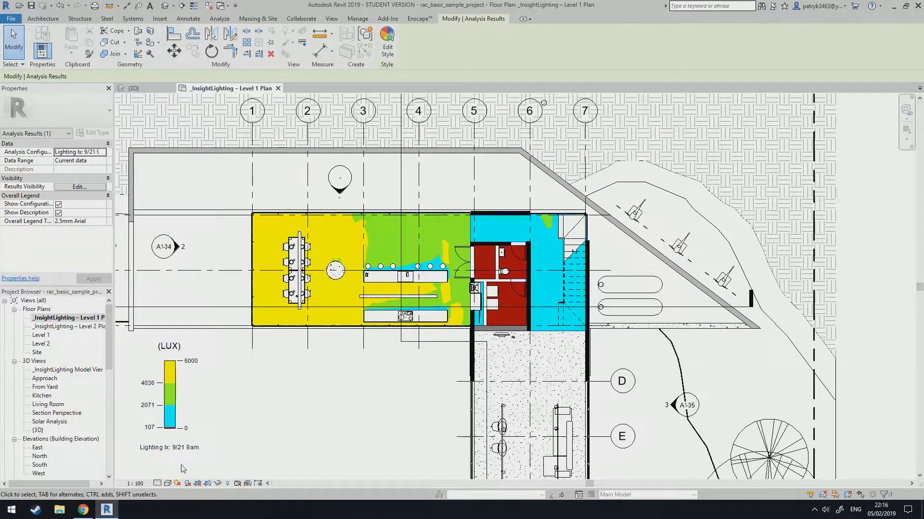
pyautogui.press('Escape')
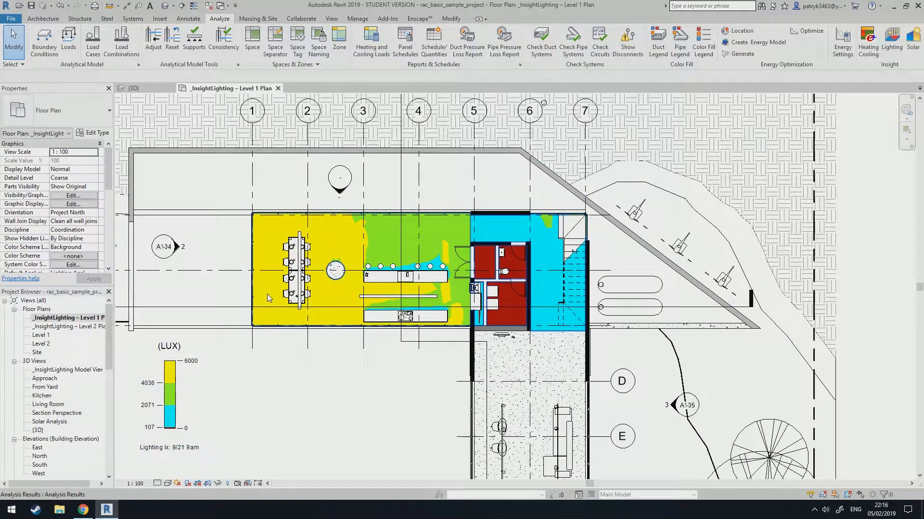
# Switch the Level 1 analysis results to the Lighting Both times (low, high, average) configuration.
pyautogui.click(268, 298)
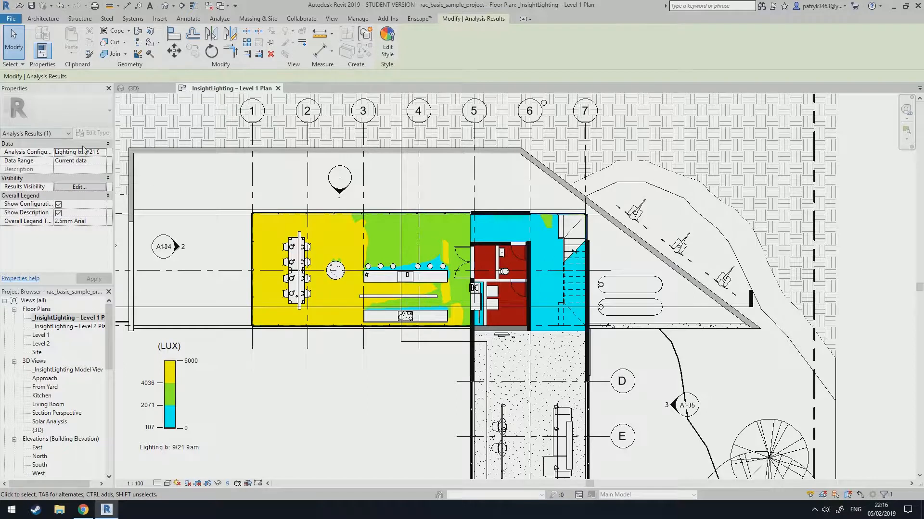
pyautogui.click(104, 153)
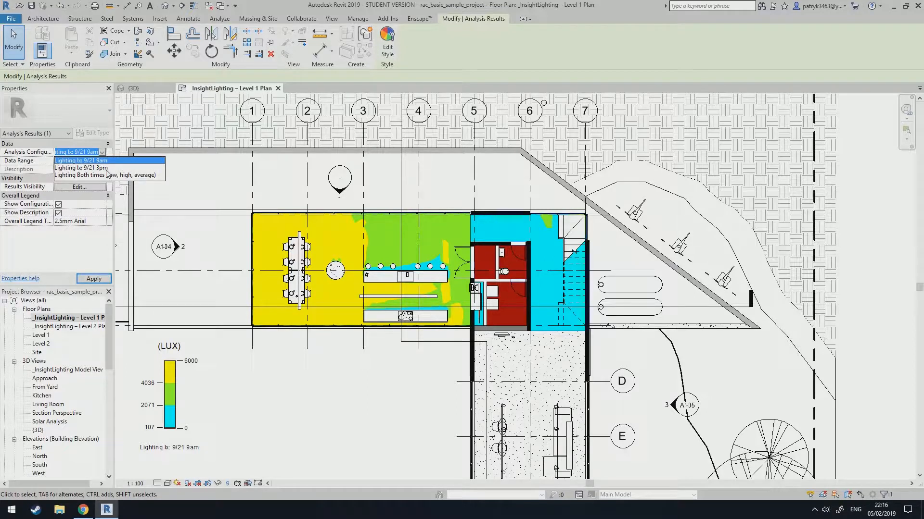
pyautogui.click(87, 168)
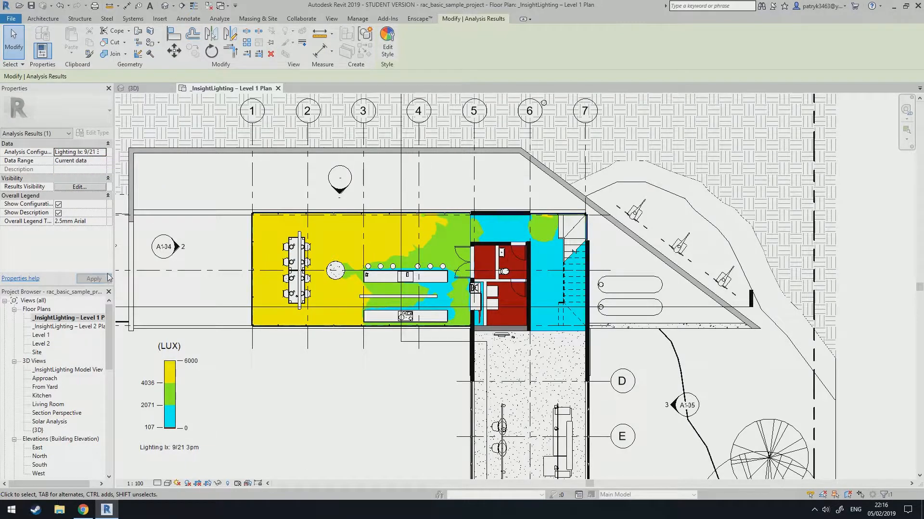
pyautogui.click(102, 152)
pyautogui.click(79, 175)
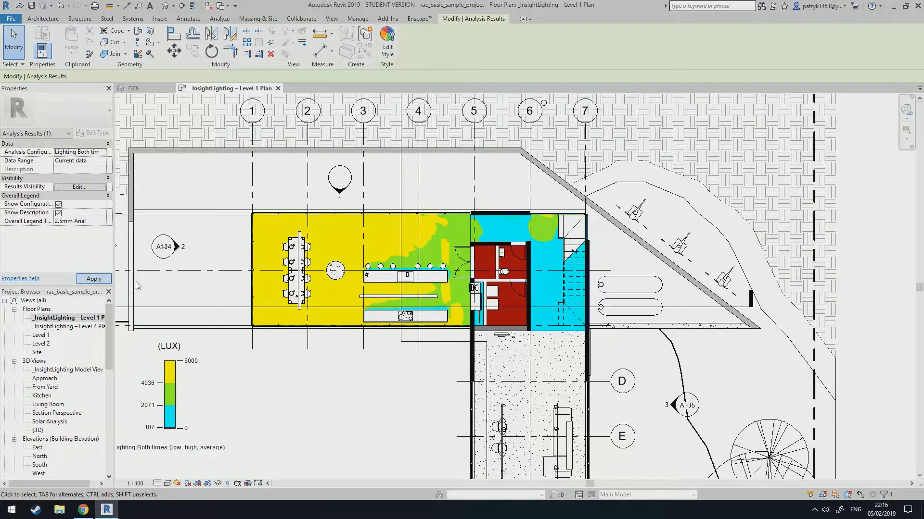
pyautogui.press('Escape')
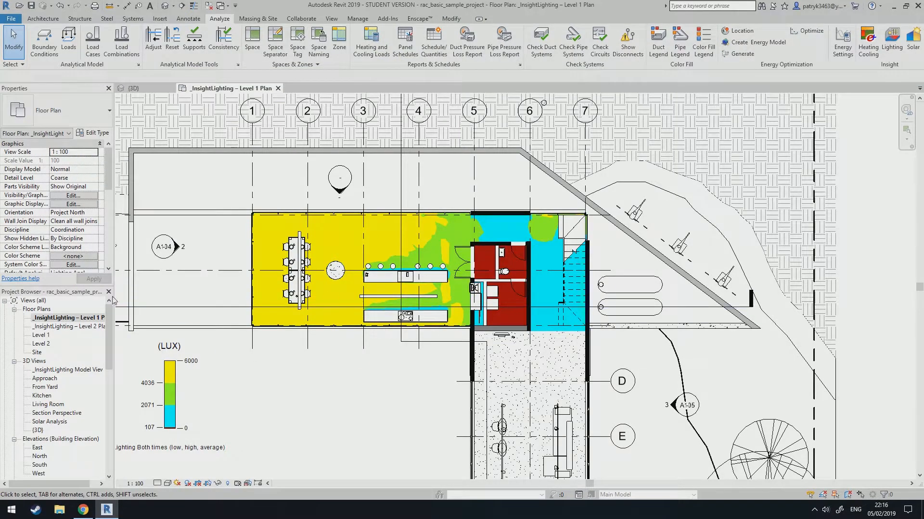
# Open the _InsightLighting – Level 2 Plan and move its lux legend to the empty area below the house.
pyautogui.click(95, 327)
pyautogui.doubleClick(95, 327)
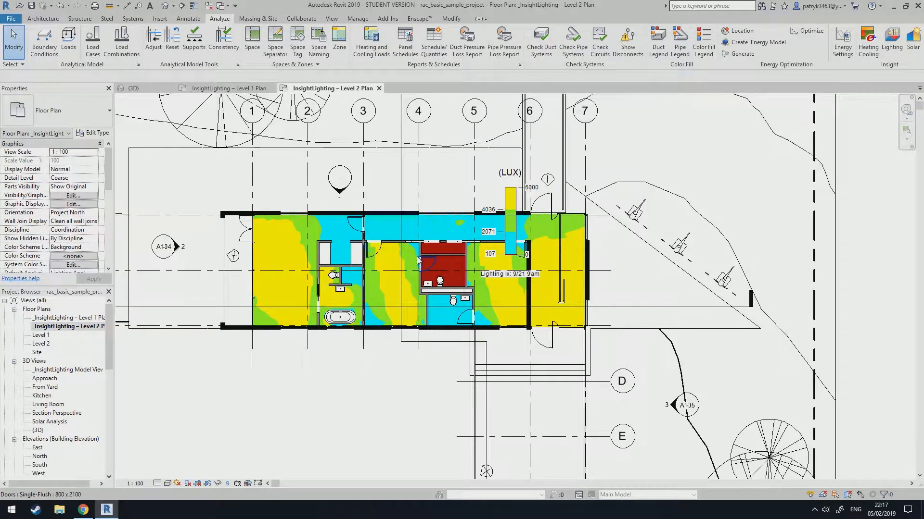
pyautogui.click(508, 212)
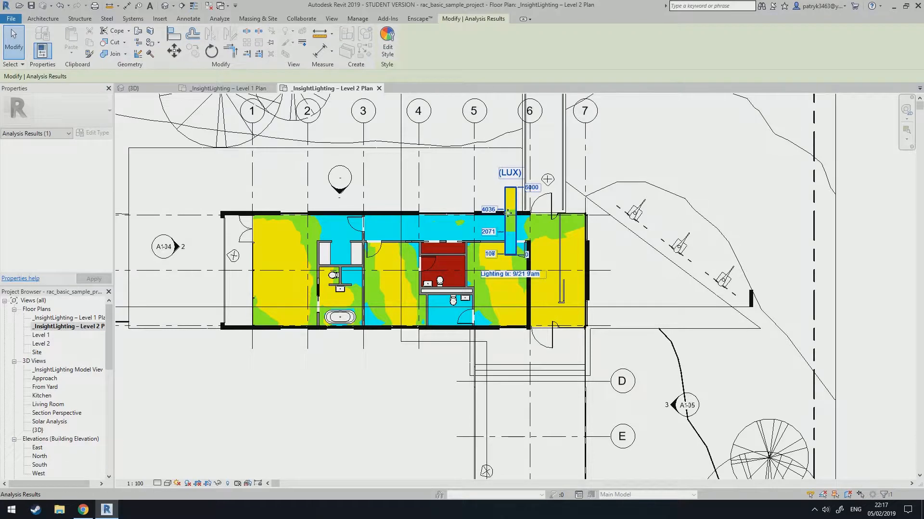
pyautogui.moveTo(513, 188); pyautogui.dragTo(204, 366)
pyautogui.press('Escape')
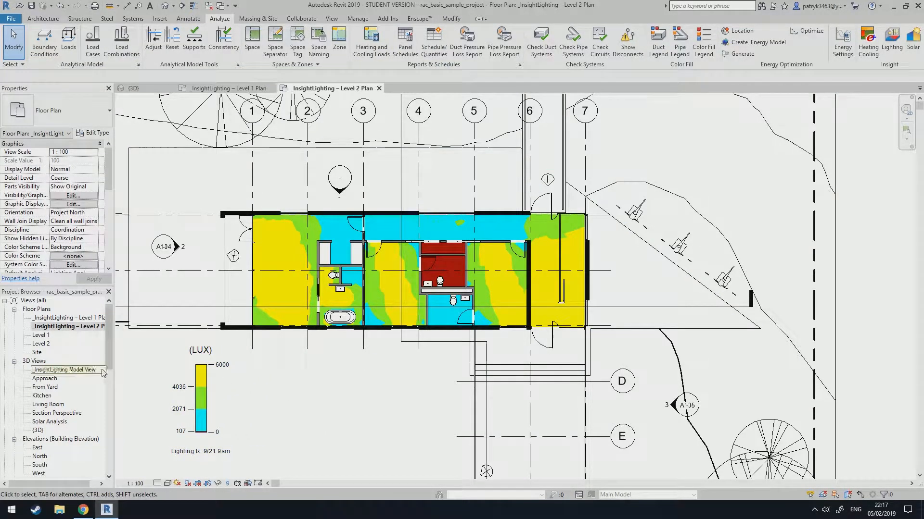
# Open the _InsightLighting Floor Schedule and Room Schedule to review the lighting results.
pyautogui.scroll(-3, 110, 370)
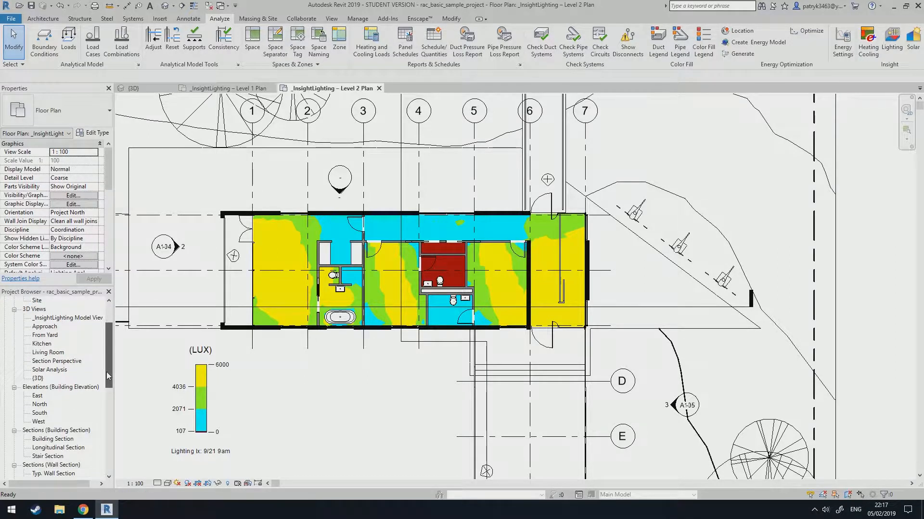
pyautogui.moveTo(109, 387); pyautogui.dragTo(112, 446)
pyautogui.click(63, 378)
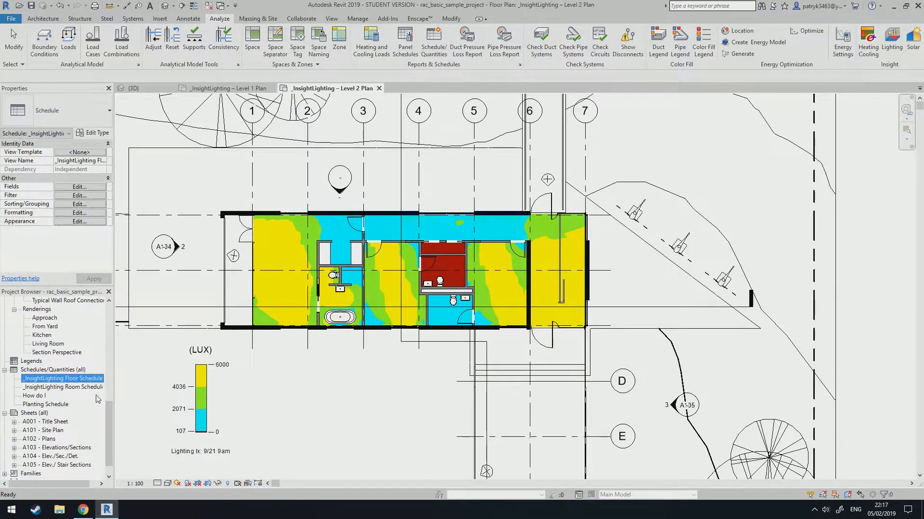
pyautogui.doubleClick(73, 380)
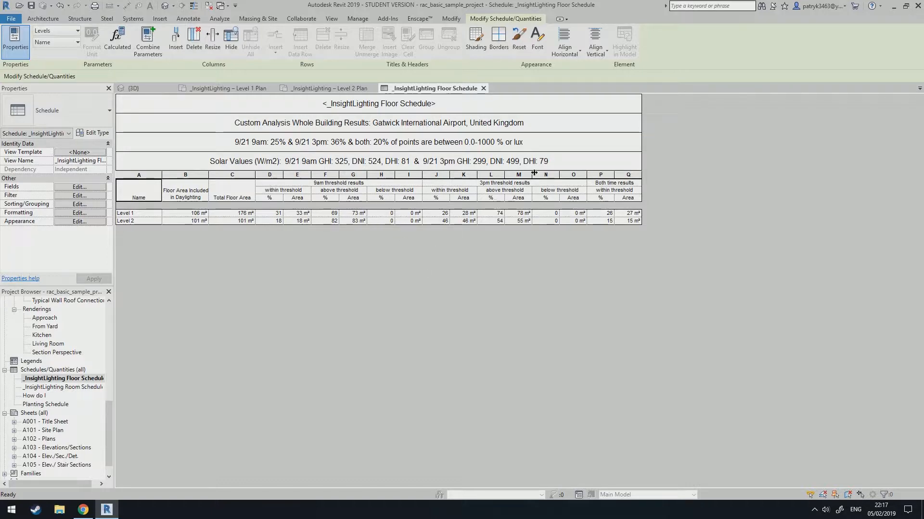
pyautogui.doubleClick(62, 387)
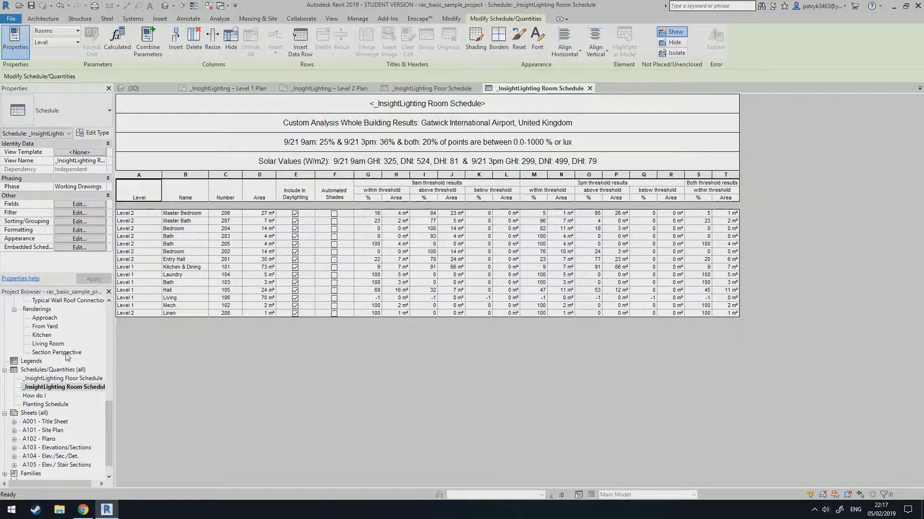
# Open the default 3D view and then the North elevation.
pyautogui.moveTo(114, 425); pyautogui.dragTo(110, 316)
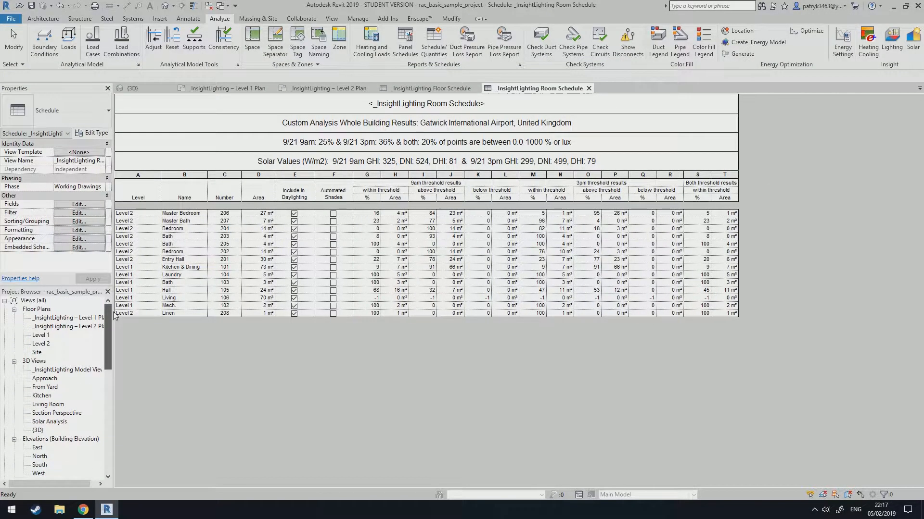
pyautogui.doubleClick(37, 430)
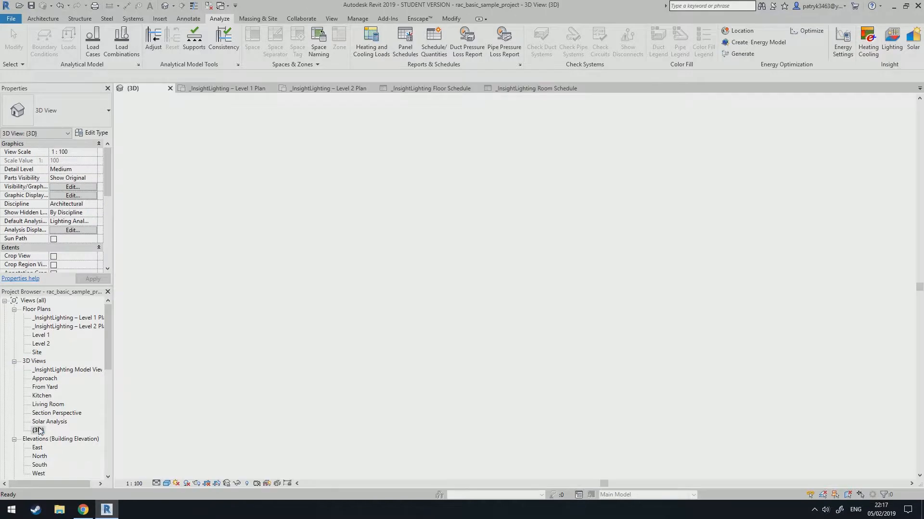
pyautogui.click(72, 370)
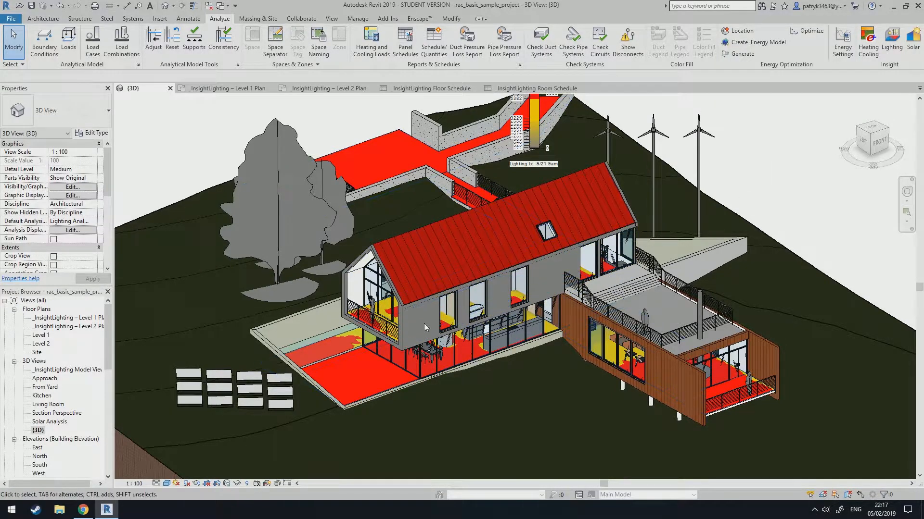
pyautogui.scroll(-3, 88, 387)
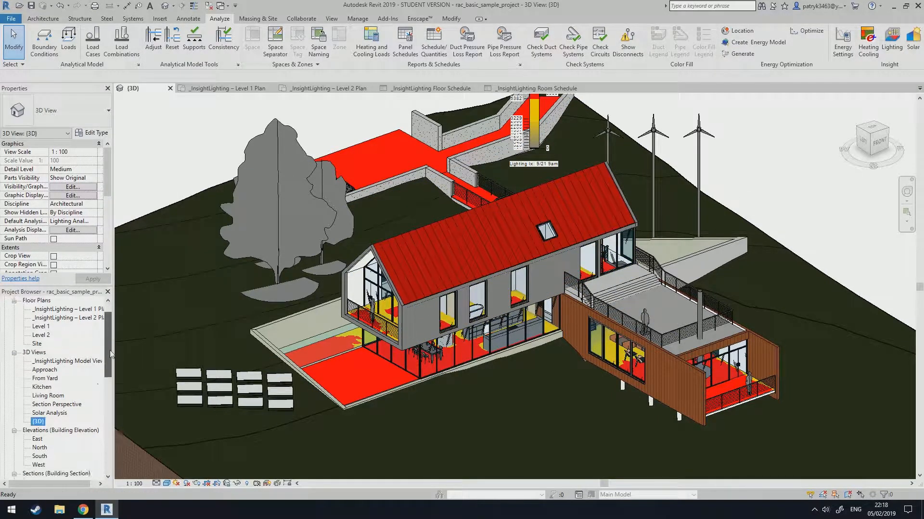
pyautogui.doubleClick(41, 380)
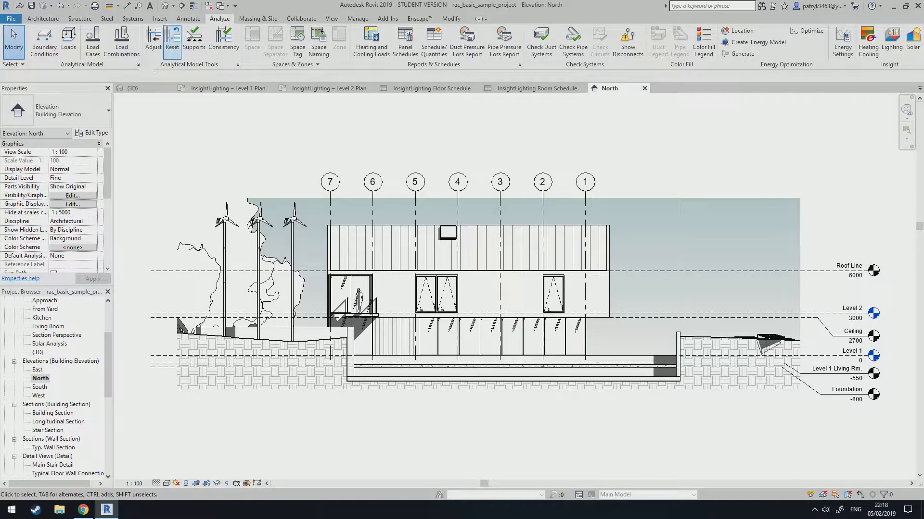
# Create a non-perspective camera view from the North elevation, placing the eye on the upper wall and the target below.
pyautogui.click(333, 18)
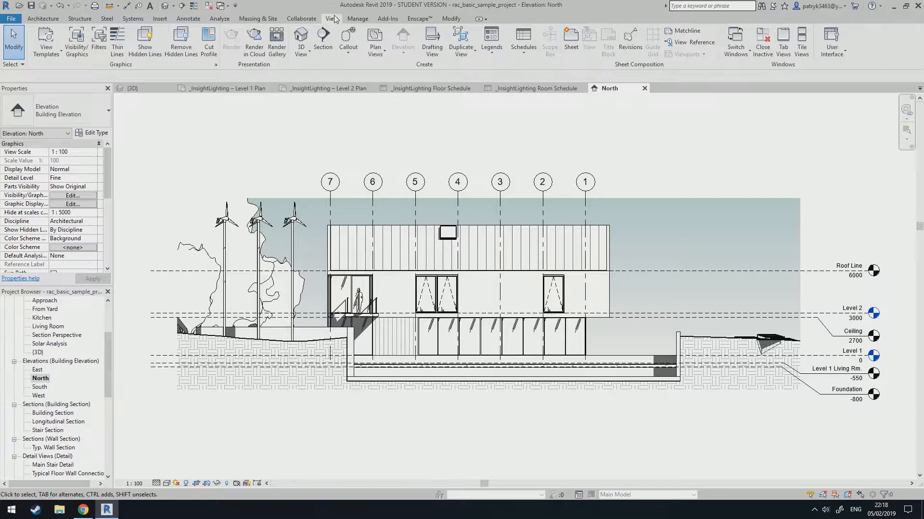
pyautogui.click(304, 54)
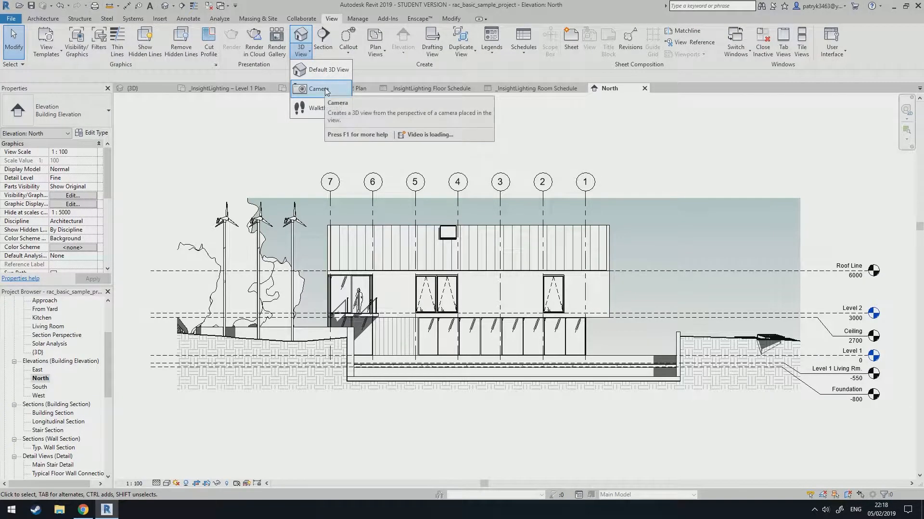
pyautogui.click(325, 89)
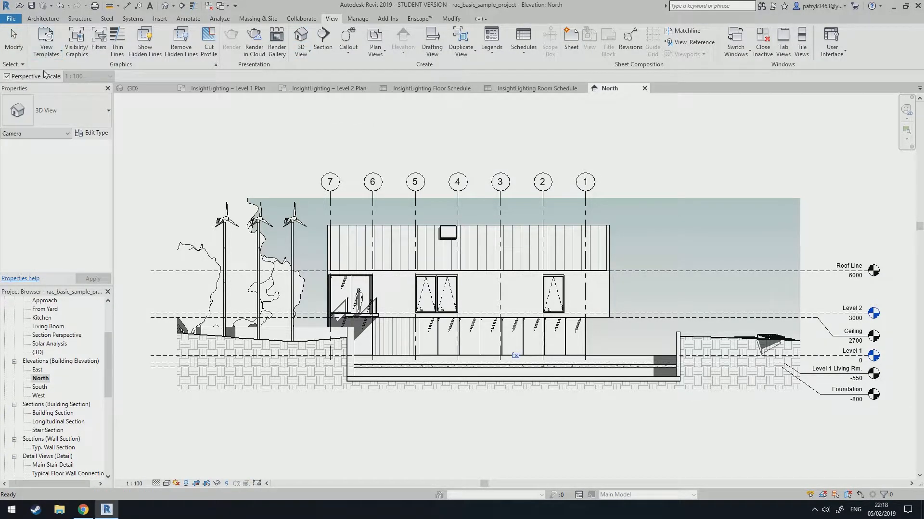
pyautogui.click(7, 76)
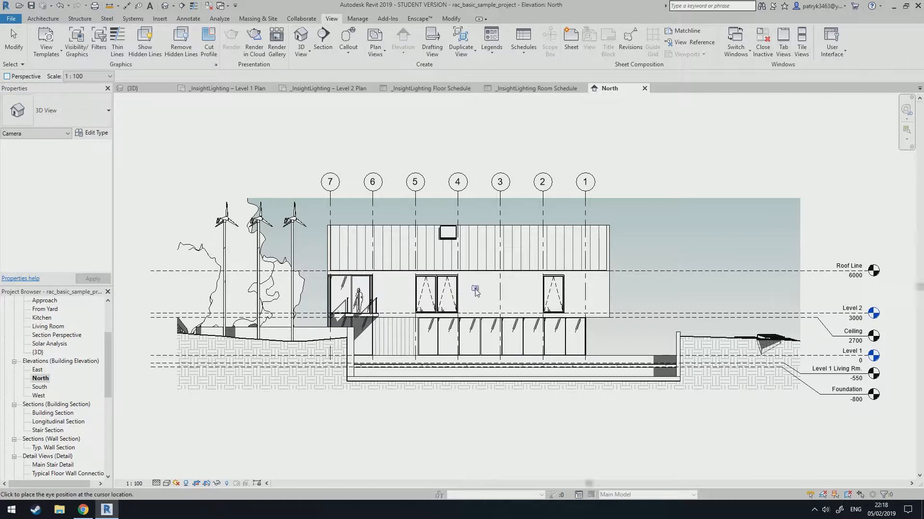
pyautogui.scroll(2, 475, 291)
pyautogui.scroll(-3, 475, 291)
pyautogui.scroll(3, 492, 310)
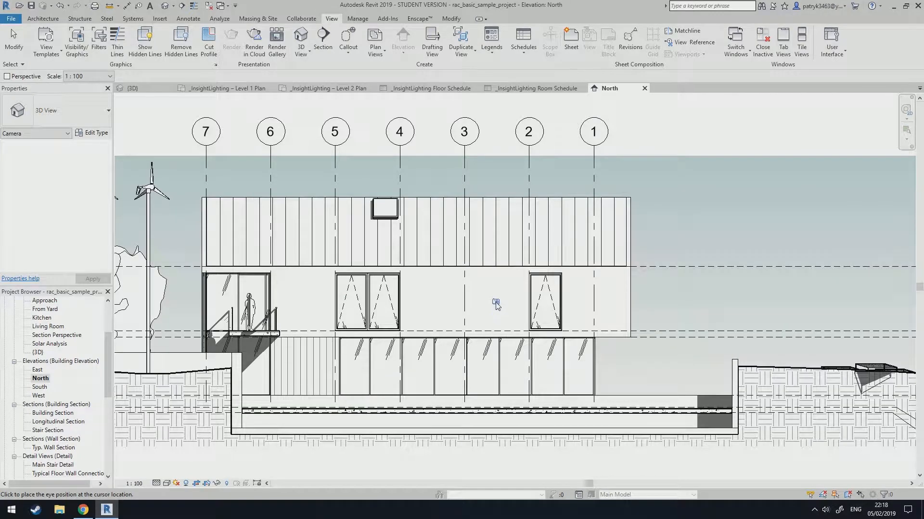
pyautogui.click(496, 302)
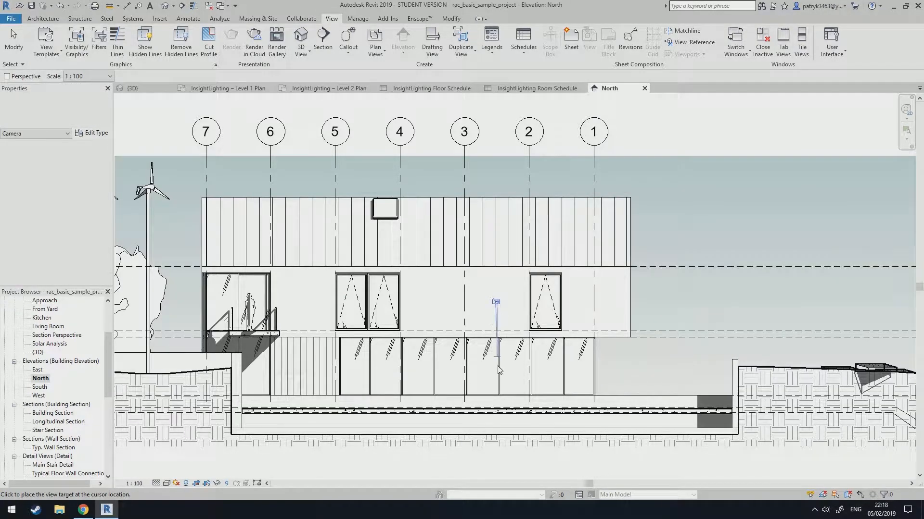
pyautogui.click(497, 474)
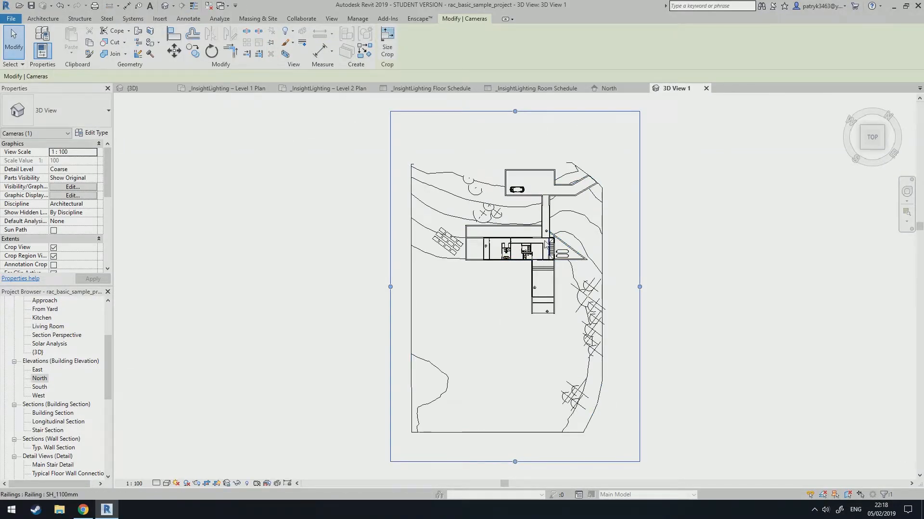
# Open Solar Analysis in the new camera view and set the study type to Custom.
pyautogui.scroll(5, 521, 247)
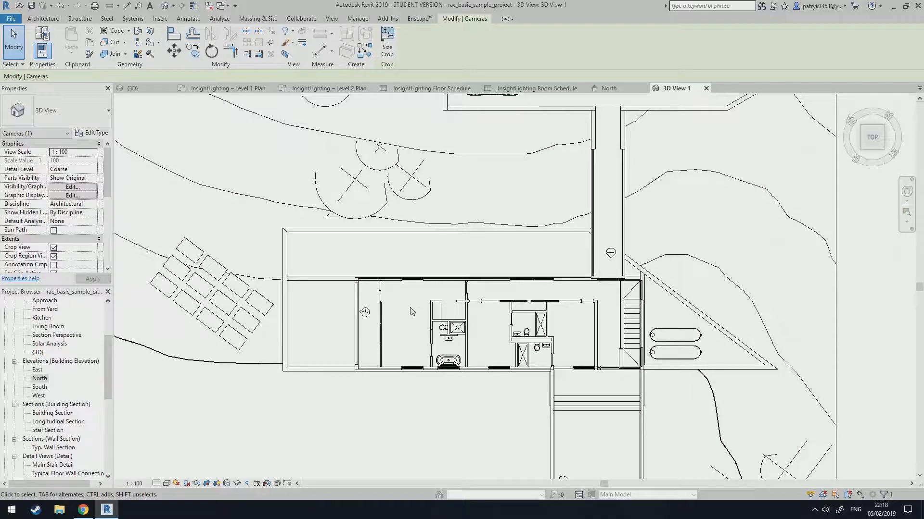
pyautogui.click(219, 19)
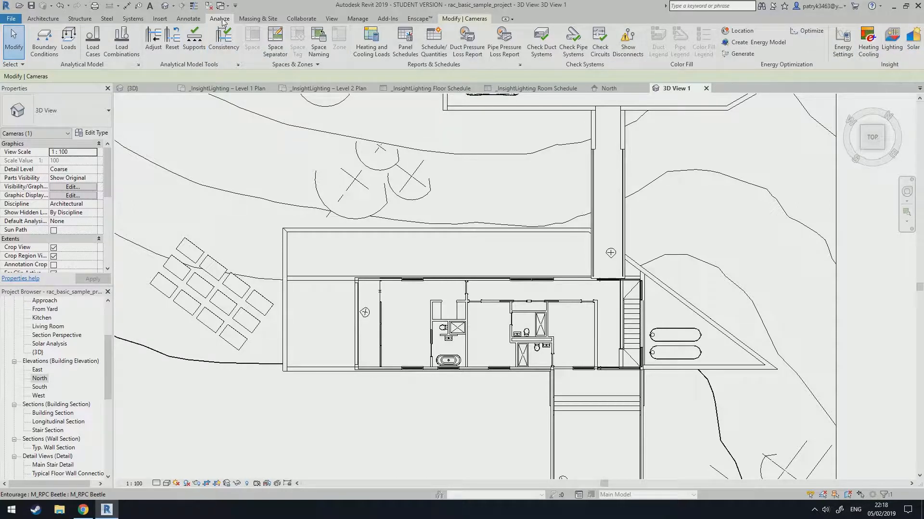
pyautogui.click(913, 49)
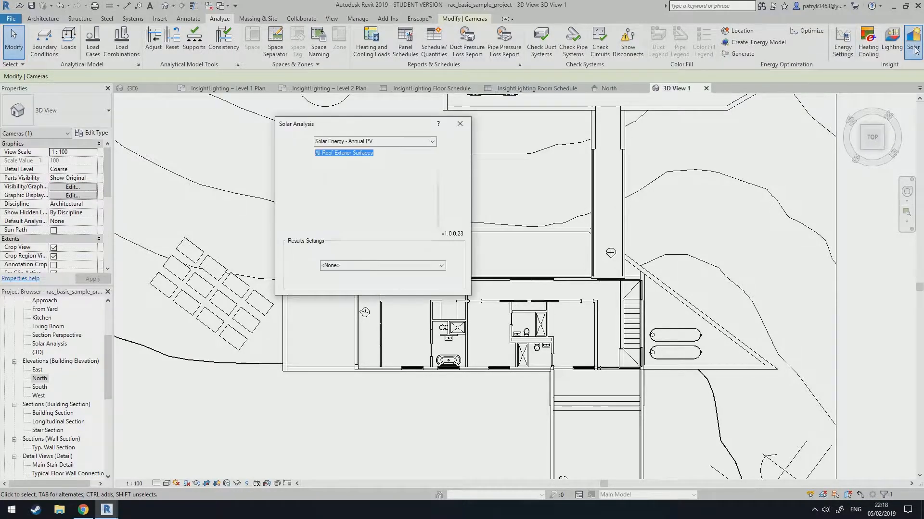
pyautogui.moveTo(383, 127); pyautogui.dragTo(736, 139)
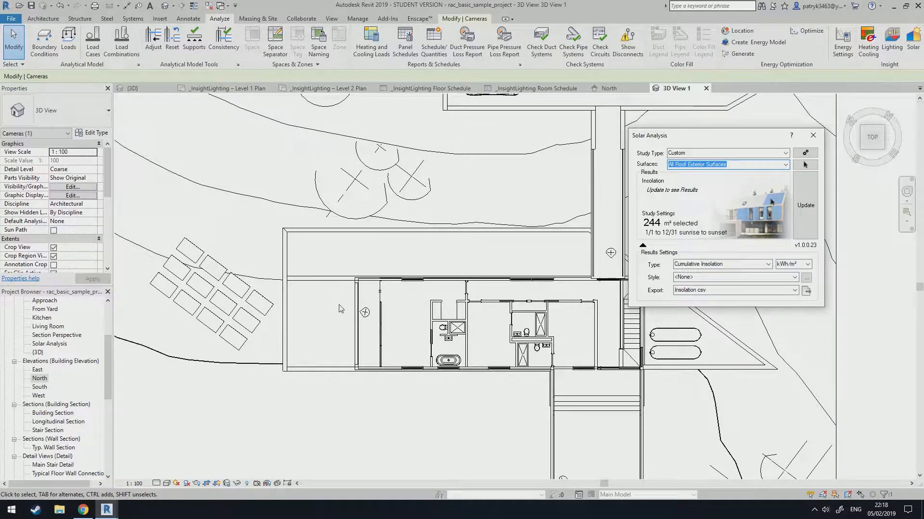
pyautogui.click(721, 153)
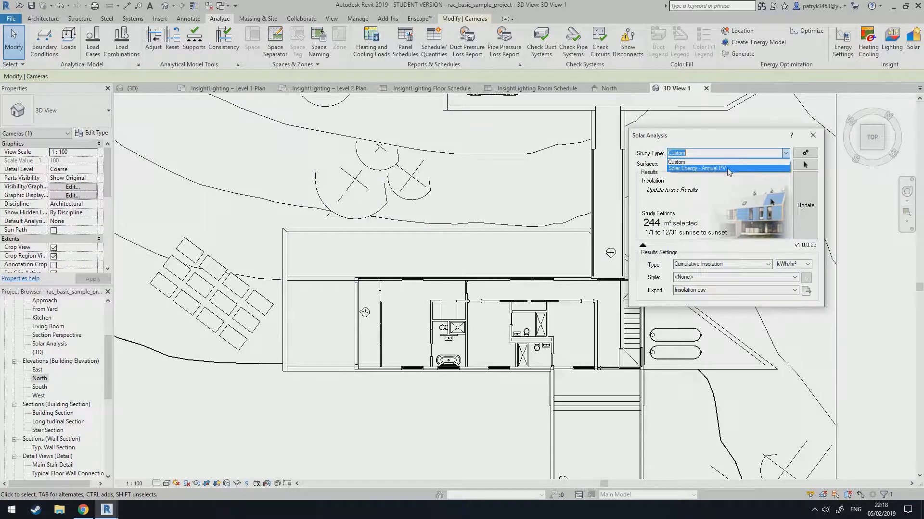
pyautogui.click(703, 168)
pyautogui.click(782, 153)
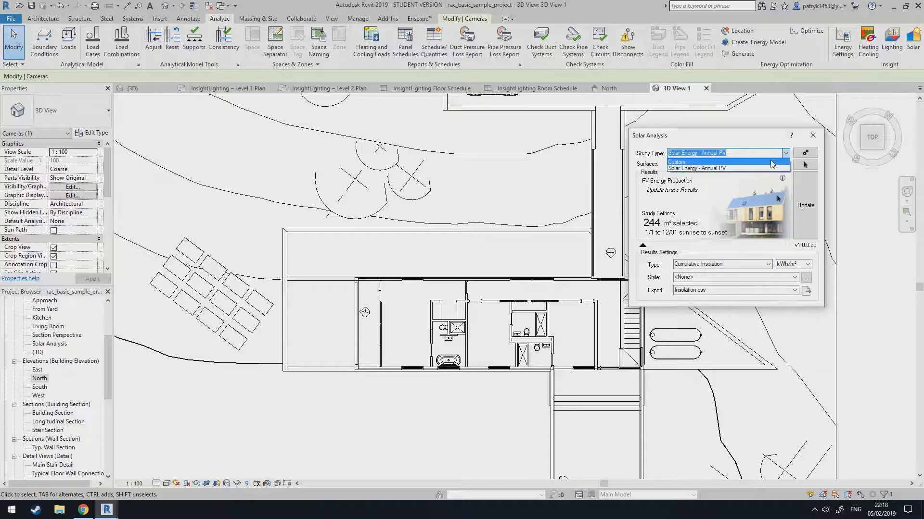
pyautogui.click(721, 170)
pyautogui.click(352, 345)
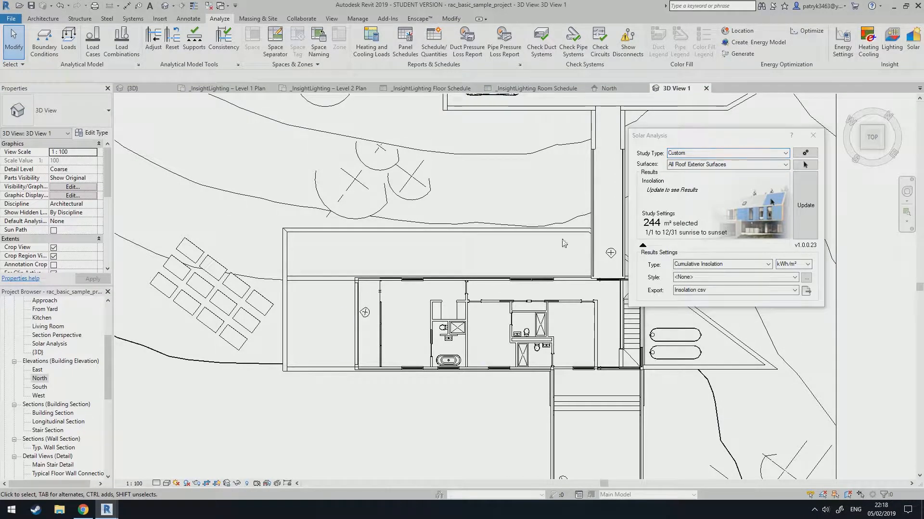
pyautogui.click(785, 165)
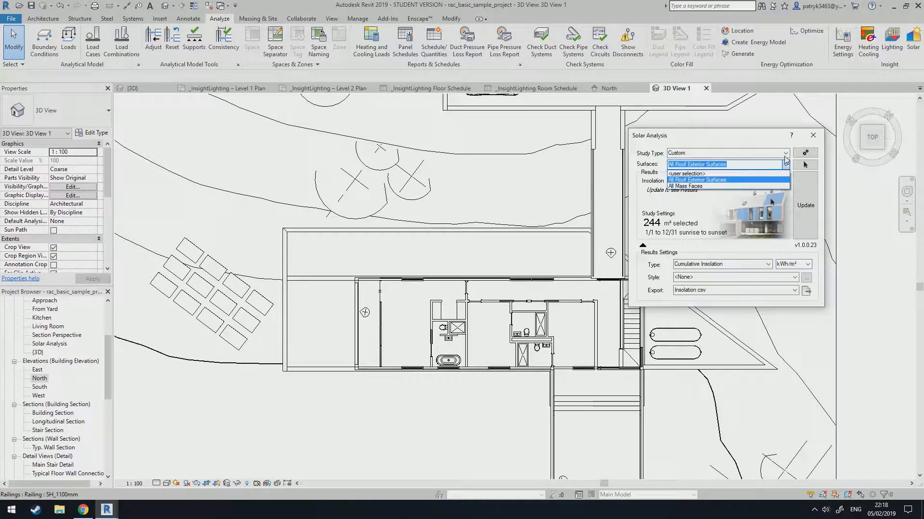
pyautogui.click(785, 153)
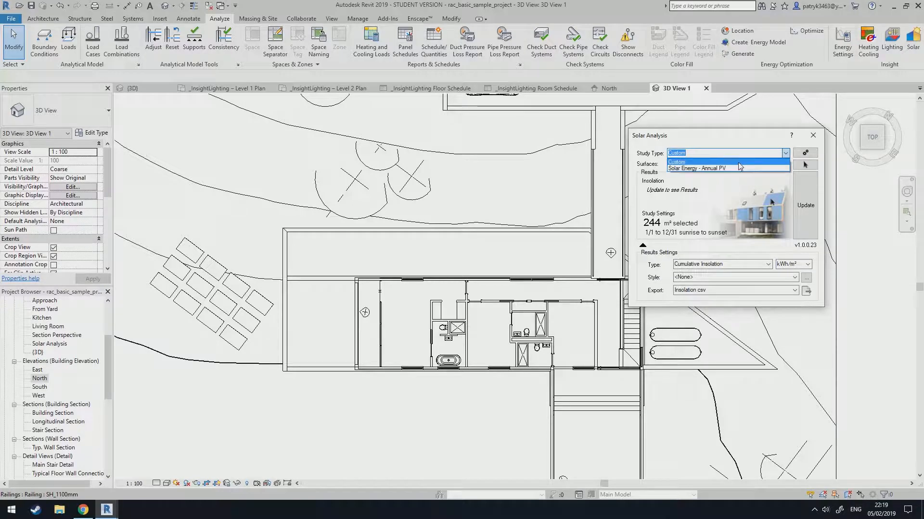
pyautogui.click(738, 163)
# Set the solar analysis surfaces to a user selection of the house's floor faces and finish the selection.
pyautogui.click(785, 165)
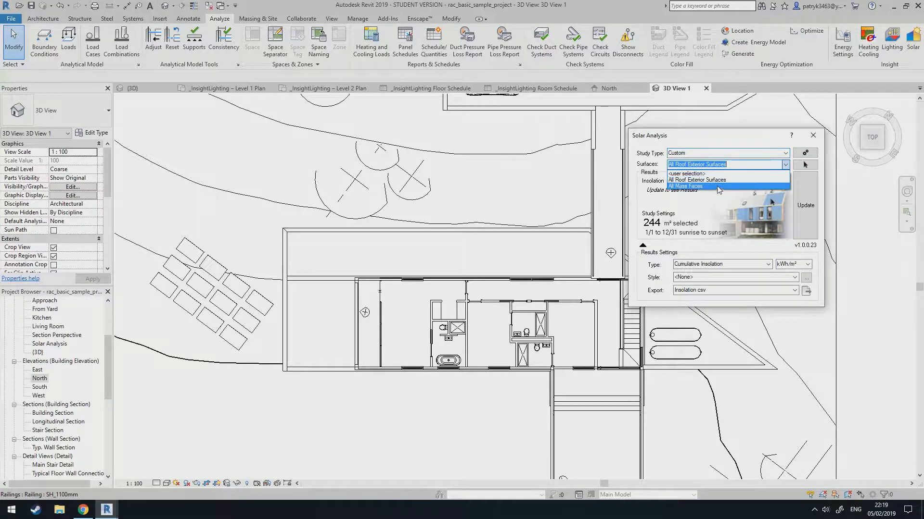
pyautogui.click(693, 191)
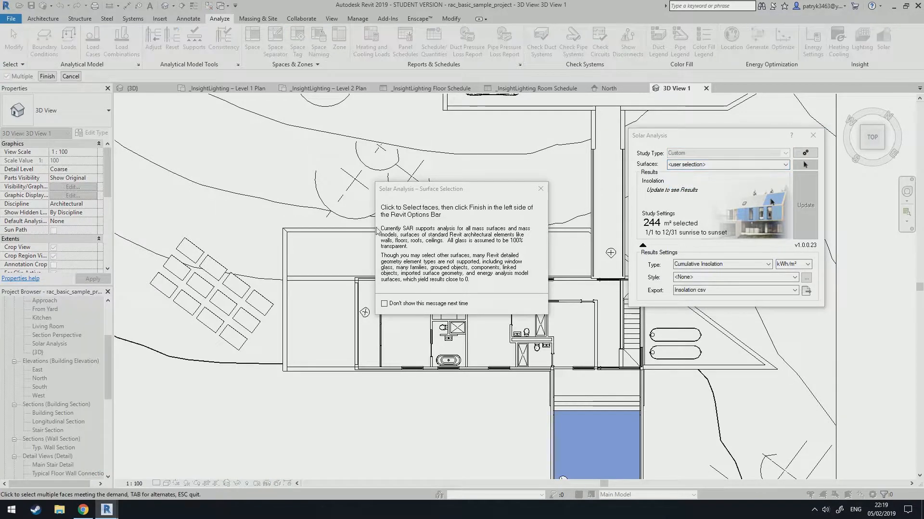
pyautogui.click(540, 189)
pyautogui.click(319, 268)
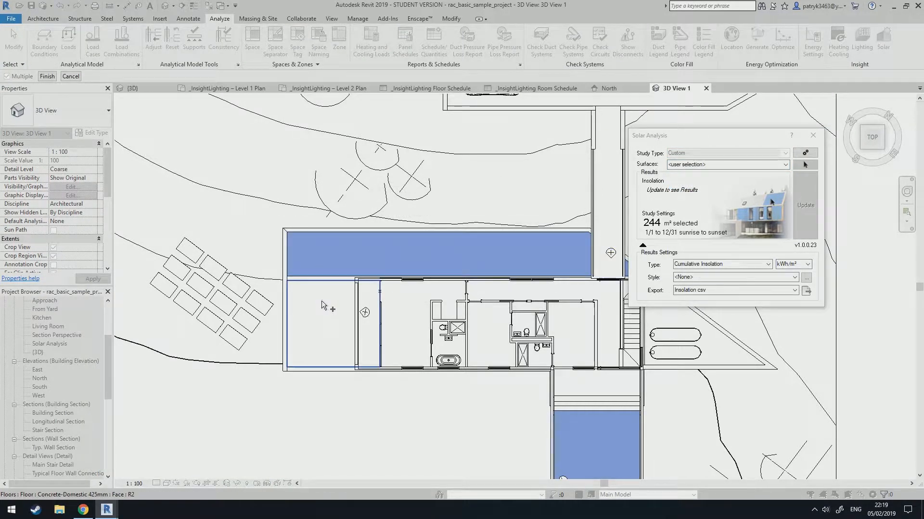
pyautogui.click(322, 303)
pyautogui.click(392, 320)
pyautogui.click(372, 321)
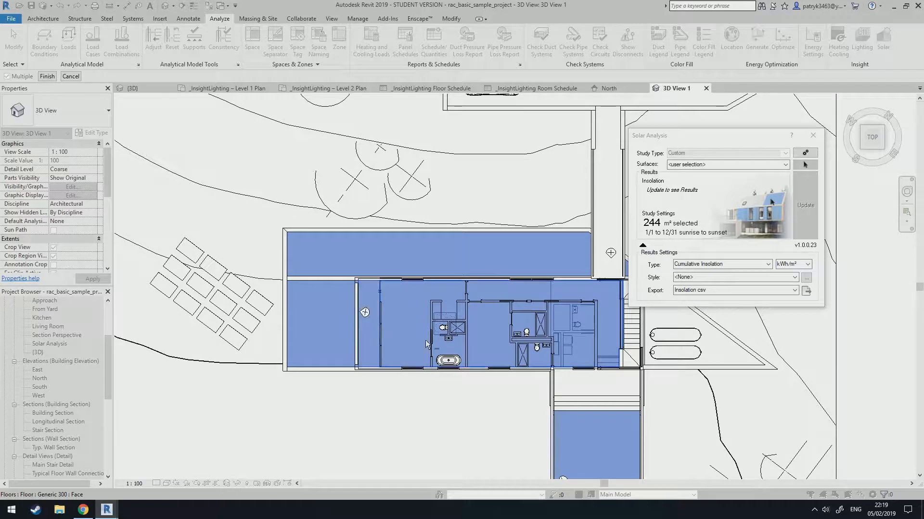
pyautogui.click(42, 78)
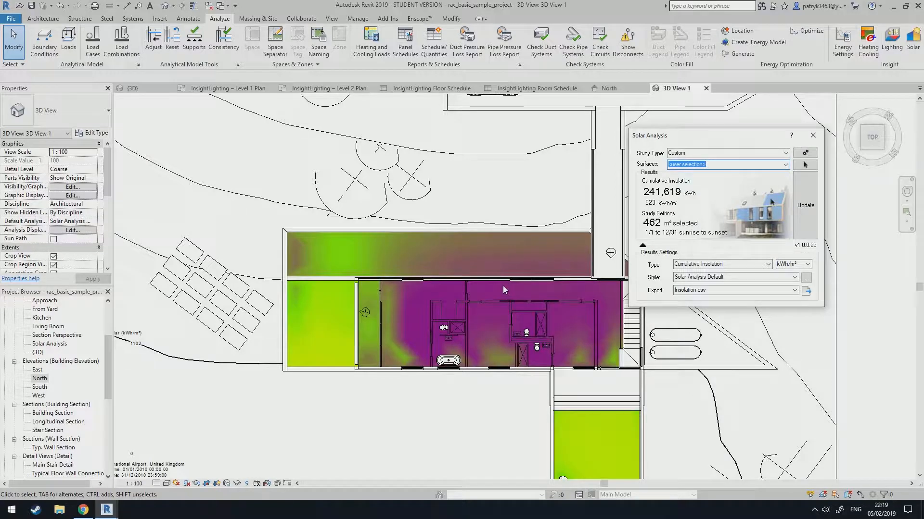
# Examine the cumulative insolation results on the selected floors, then close the Solar Analysis dialog.
pyautogui.scroll(-1, 452, 230)
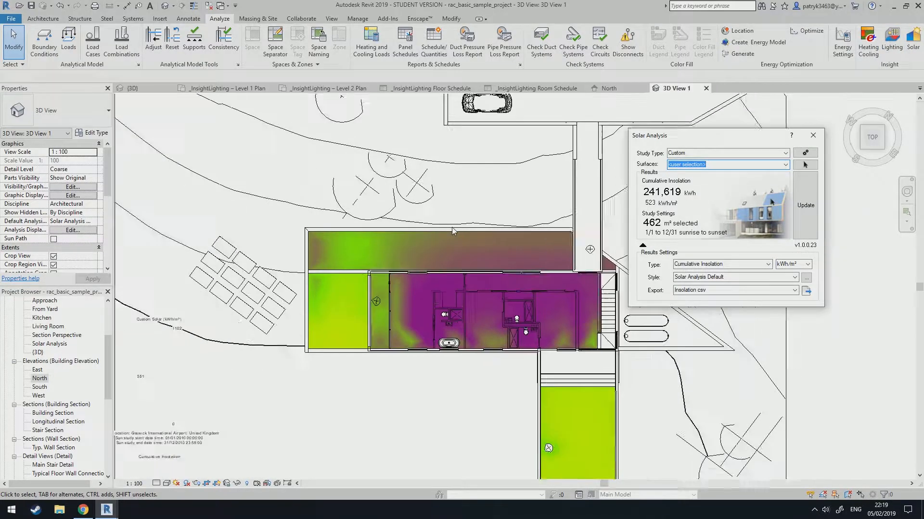
pyautogui.scroll(1, 202, 344)
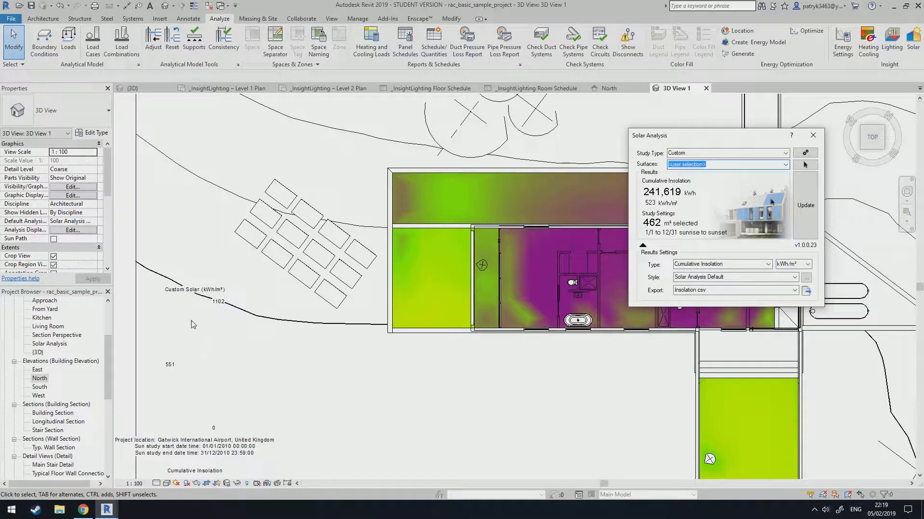
pyautogui.moveTo(524, 240); pyautogui.dragTo(351, 277, button='middle')
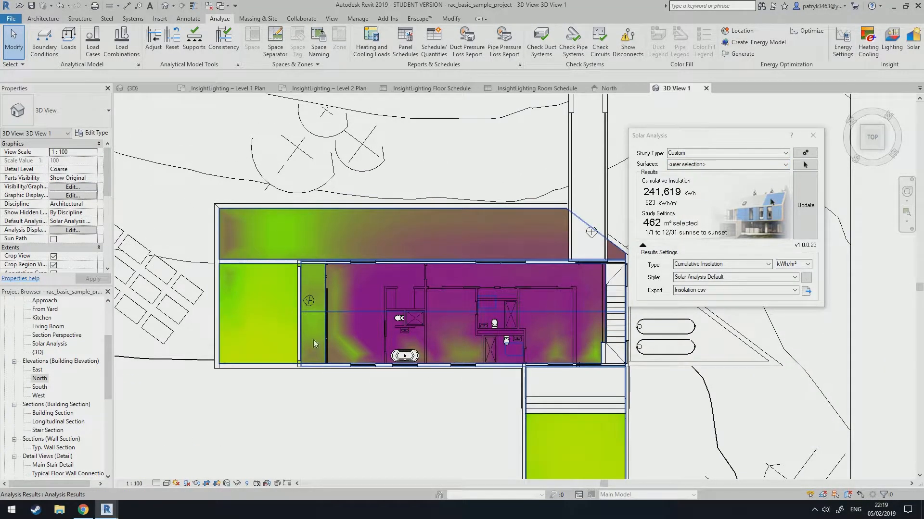
pyautogui.scroll(-1, 415, 327)
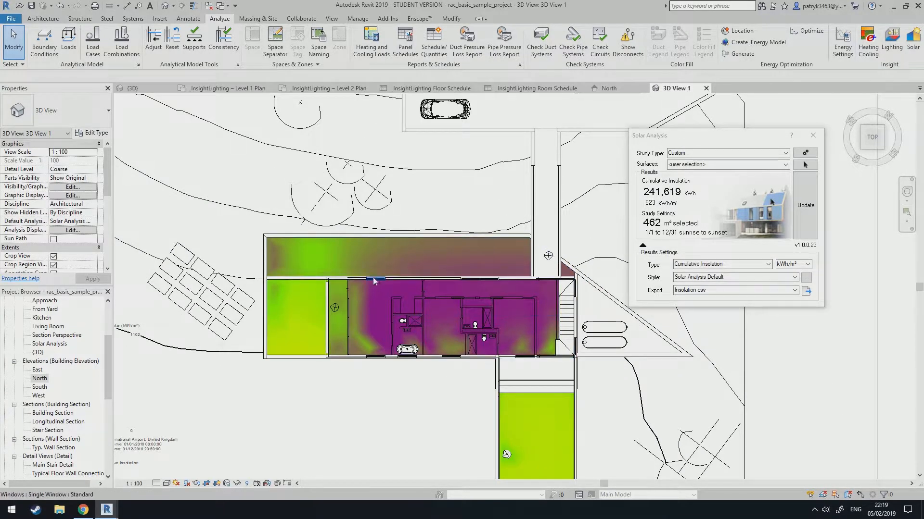
pyautogui.scroll(-1, 384, 383)
pyautogui.moveTo(384, 385); pyautogui.dragTo(411, 366, button='middle')
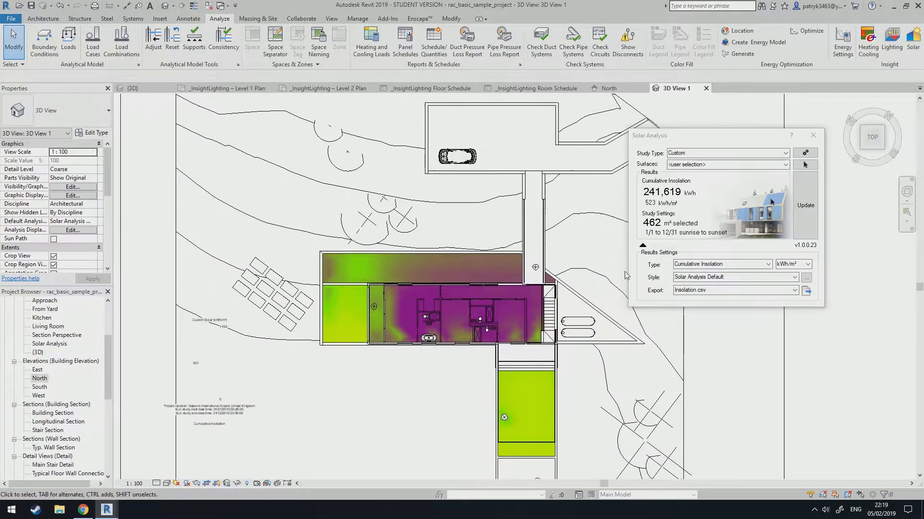
pyautogui.click(813, 135)
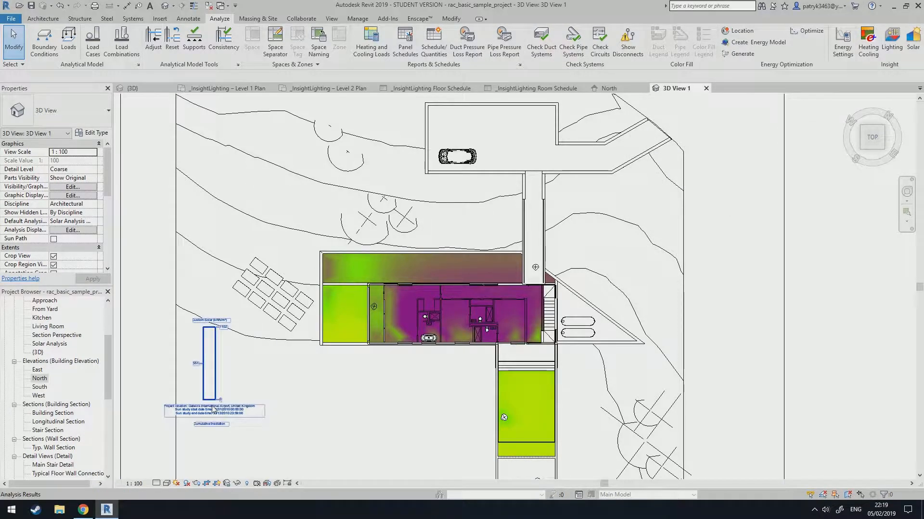
# Open the default 3D view, zoom out to the whole site and close all other open views.
pyautogui.moveTo(110, 364)
pyautogui.mouseDown()
pyautogui.moveTo(110, 402)
pyautogui.moveTo(110, 359)
pyautogui.mouseUp()
pyautogui.doubleClick(38, 318)
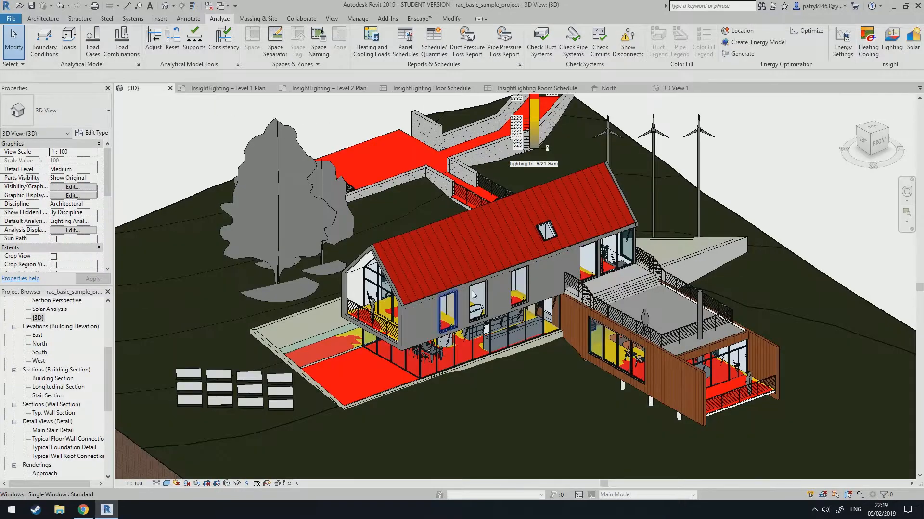
pyautogui.click(871, 136)
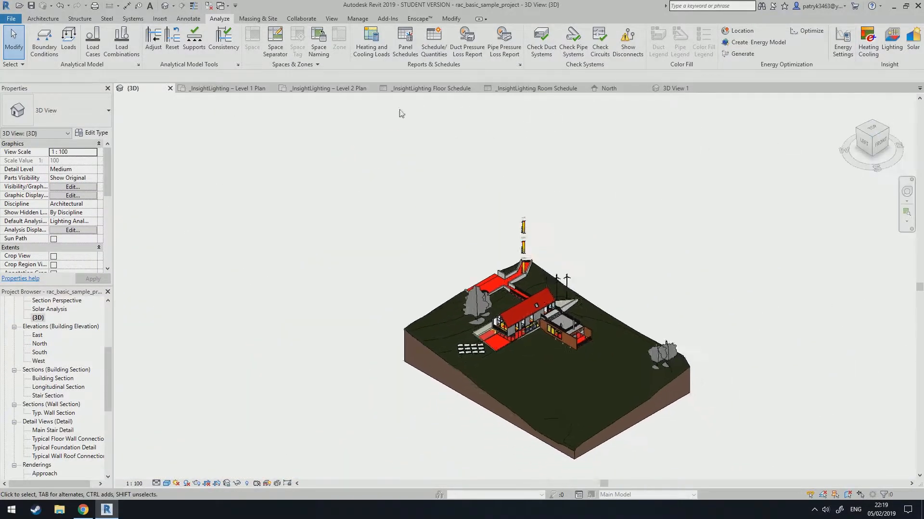
pyautogui.click(209, 6)
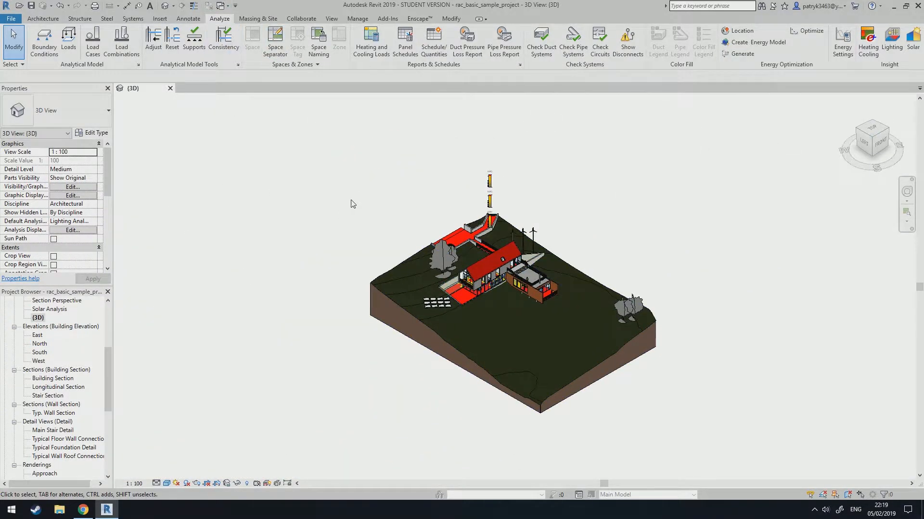
# Start a new Lighting Analysis in the Cloud run and set the analysis type to Solar Access.
pyautogui.click(899, 53)
pyautogui.click(423, 210)
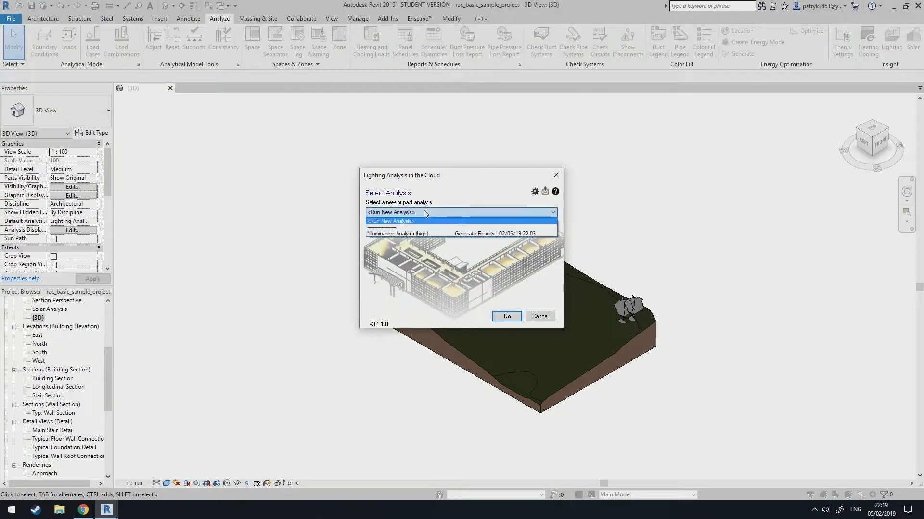
pyautogui.click(423, 218)
pyautogui.click(508, 317)
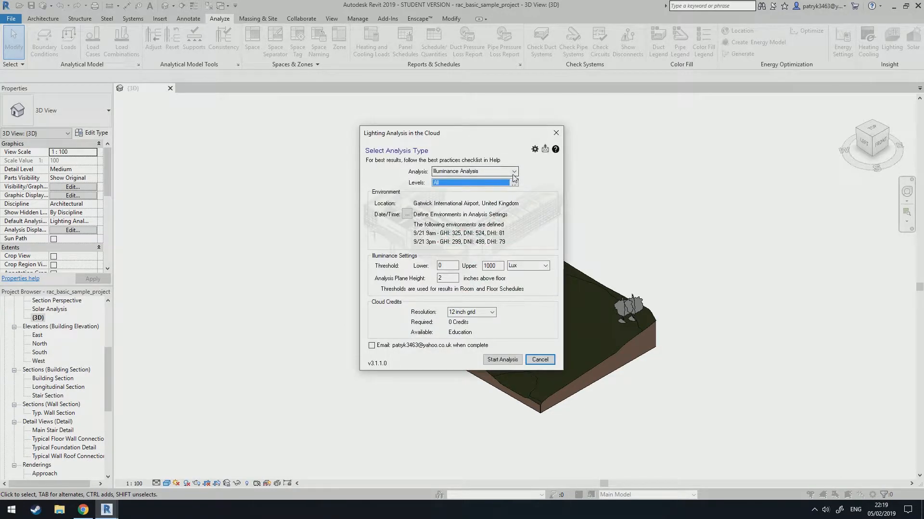
pyautogui.click(514, 172)
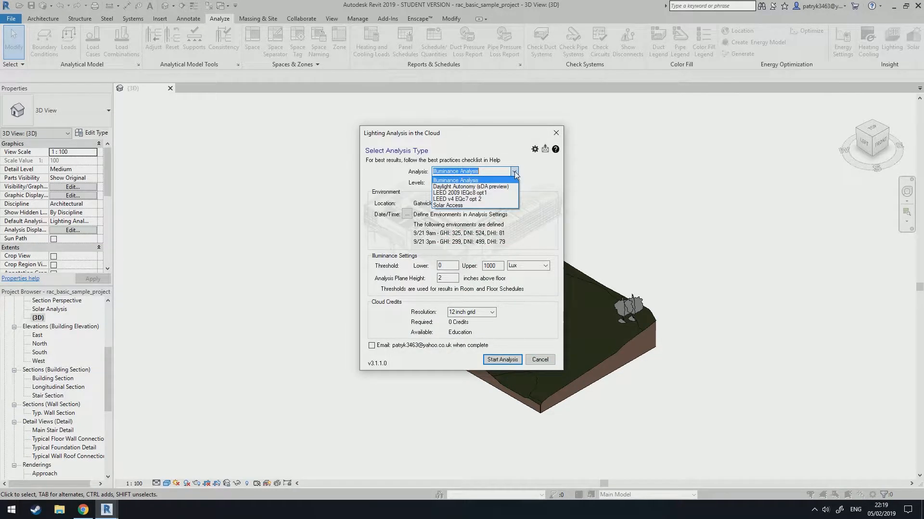
pyautogui.click(455, 205)
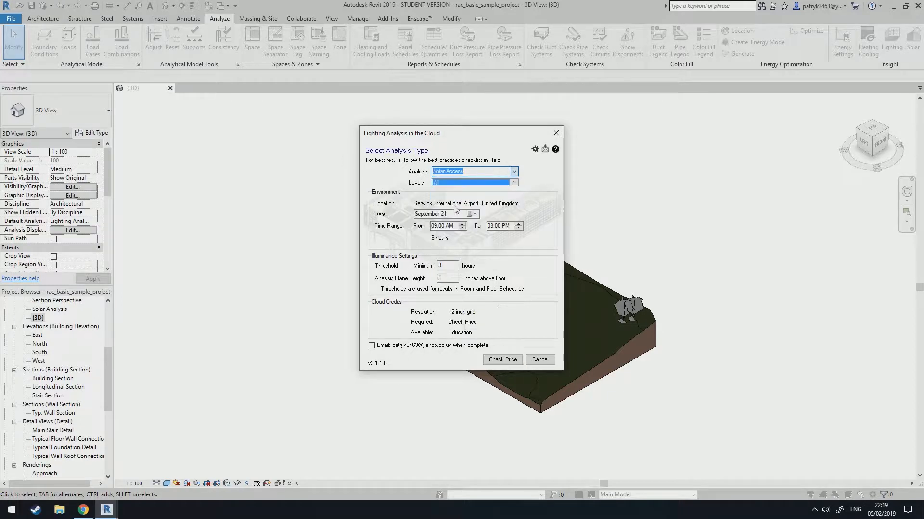
# Set the Solar Access time range to end at 08:00 PM.
pyautogui.click(448, 266)
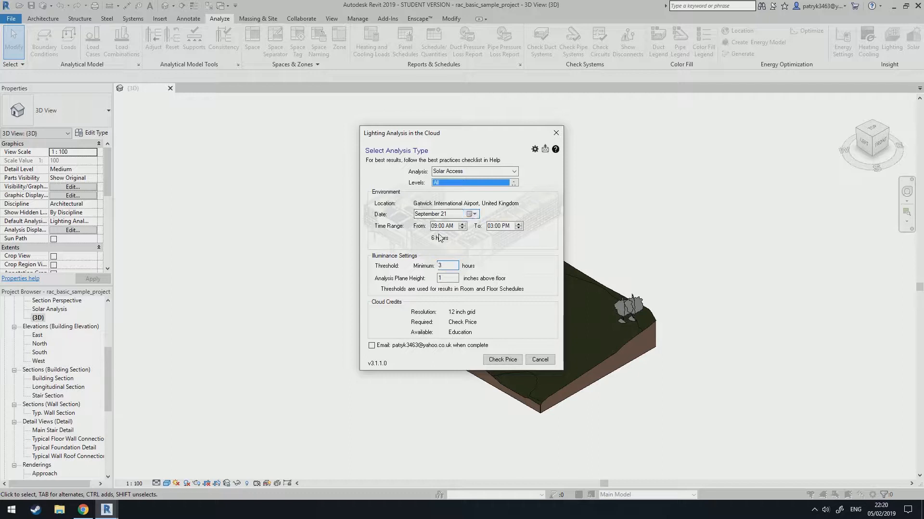
pyautogui.click(514, 228)
pyautogui.click(490, 227)
pyautogui.write('8')
pyautogui.click(451, 268)
# Check the credit price and start the Solar Access cloud analysis, acknowledging the upload notice.
pyautogui.click(502, 360)
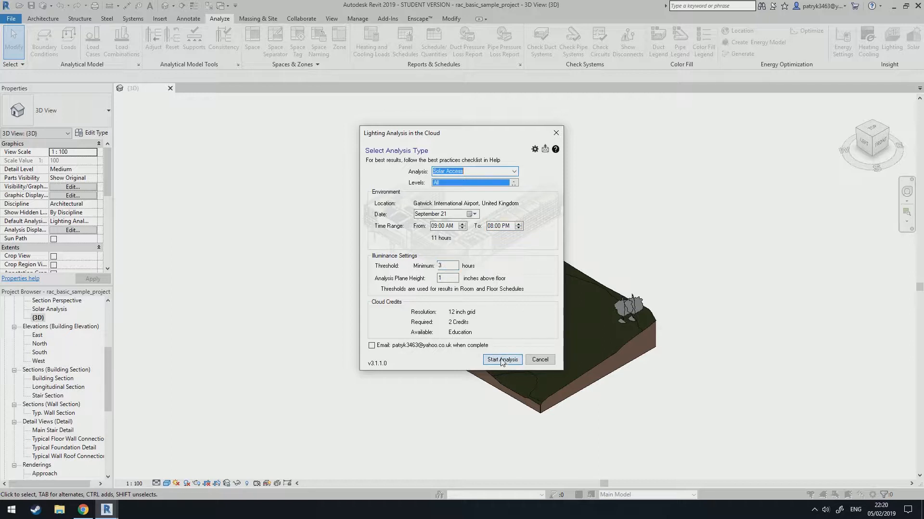
pyautogui.click(499, 360)
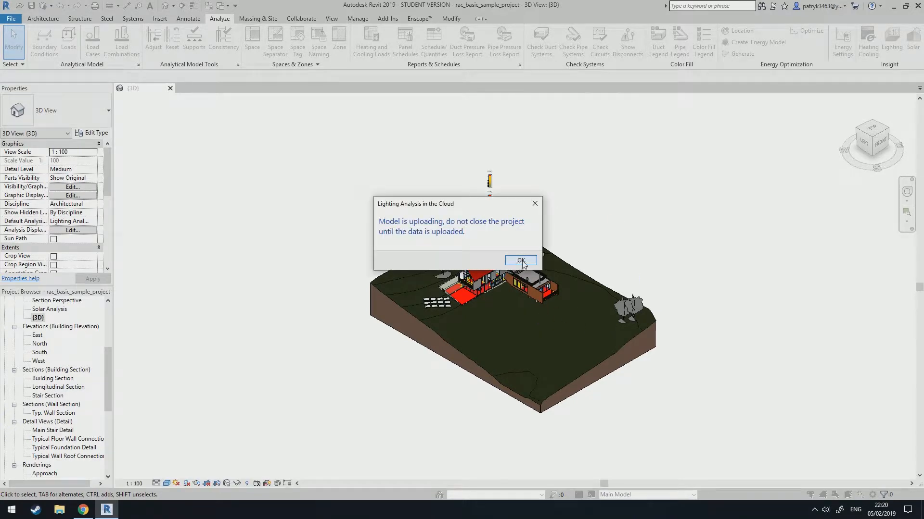
pyautogui.click(521, 261)
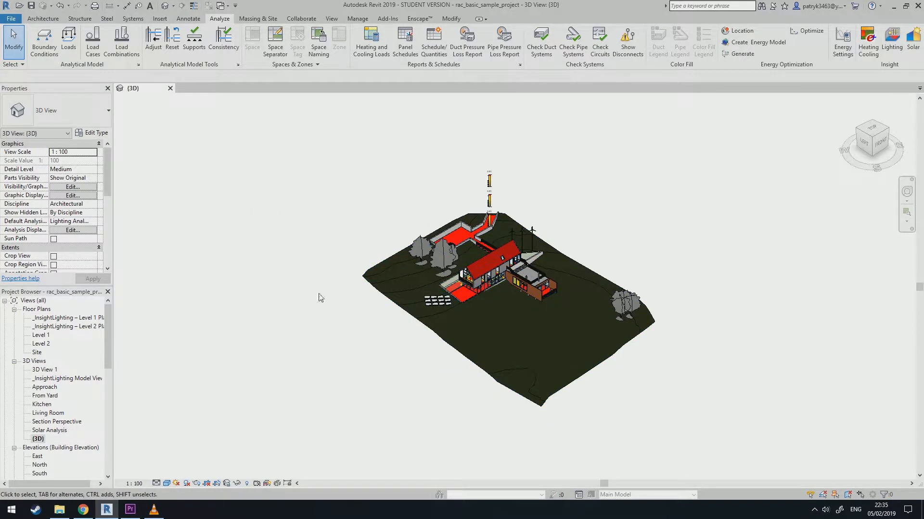
# Open Level 1 and place a perspective camera with its eye in the living room corner near grid F-7, aimed north.
pyautogui.click(46, 336)
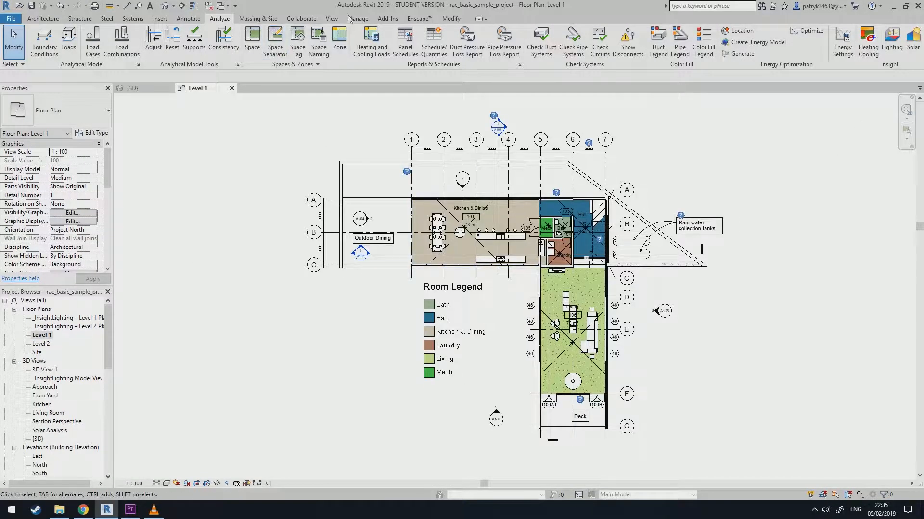
pyautogui.click(333, 19)
pyautogui.click(300, 50)
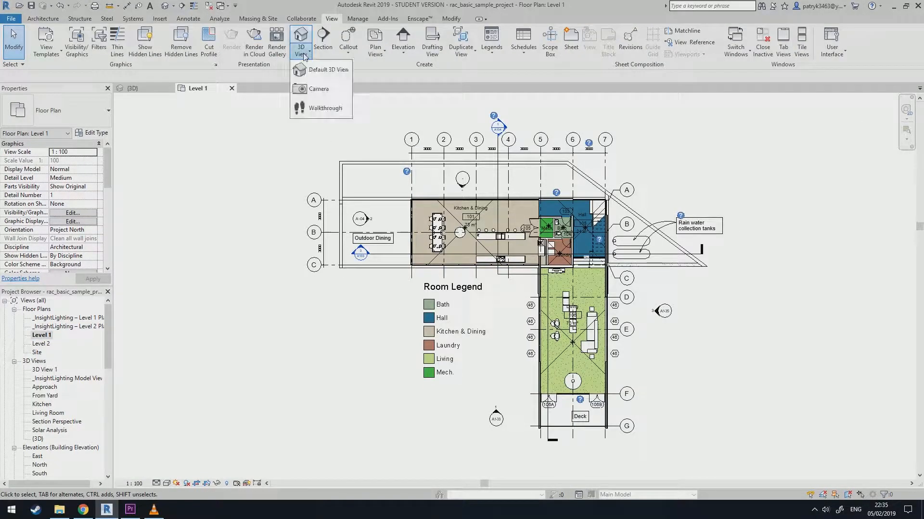
pyautogui.click(319, 89)
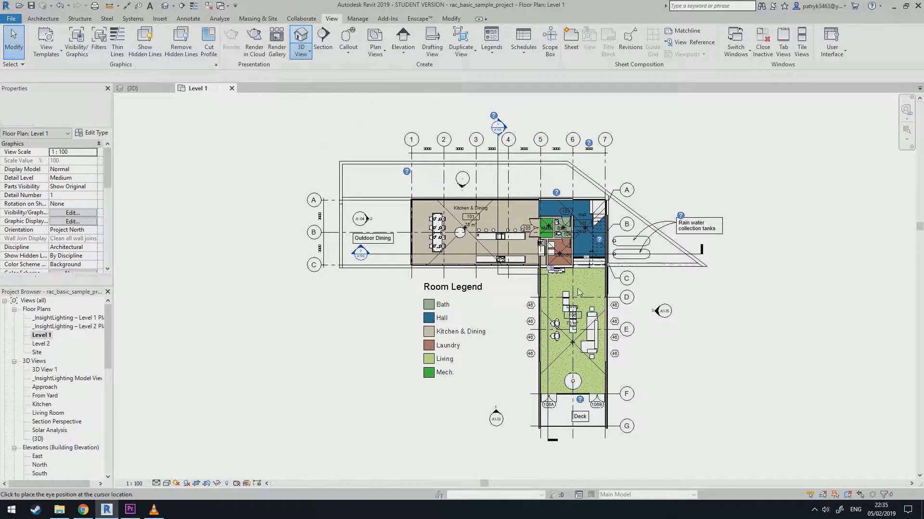
pyautogui.click(597, 387)
pyautogui.click(432, 111)
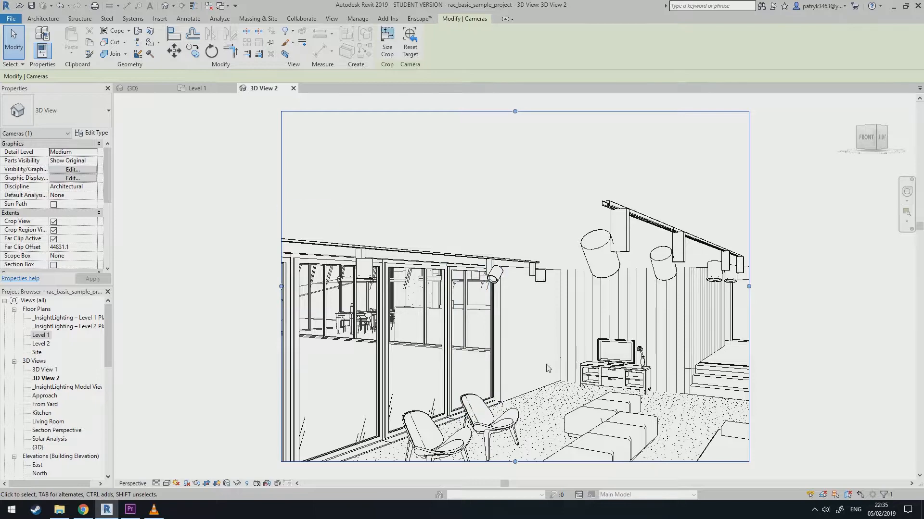
# Adjust the camera's viewing direction with the steering wheel to frame the living area and stairs.
pyautogui.hotkey('shift', 'w')
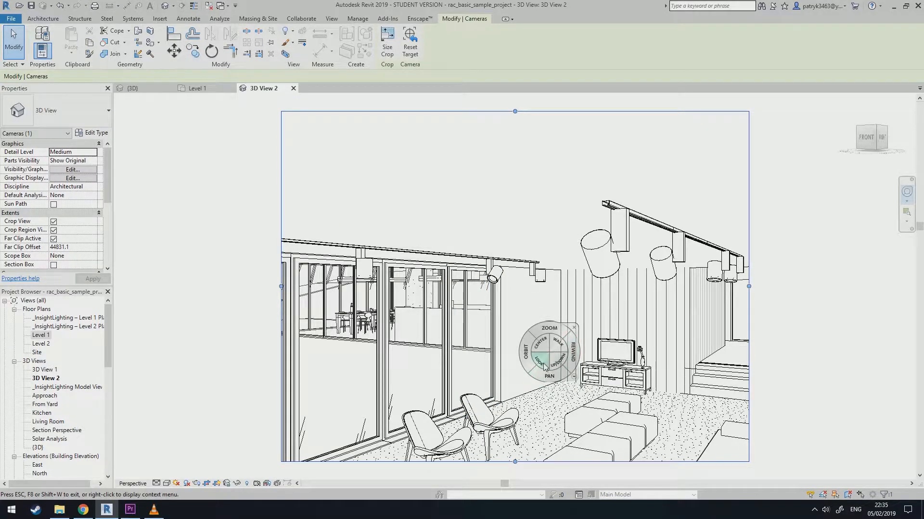
pyautogui.moveTo(558, 347)
pyautogui.mouseDown()
pyautogui.moveTo(629, 377)
pyautogui.moveTo(641, 404)
pyautogui.mouseUp()
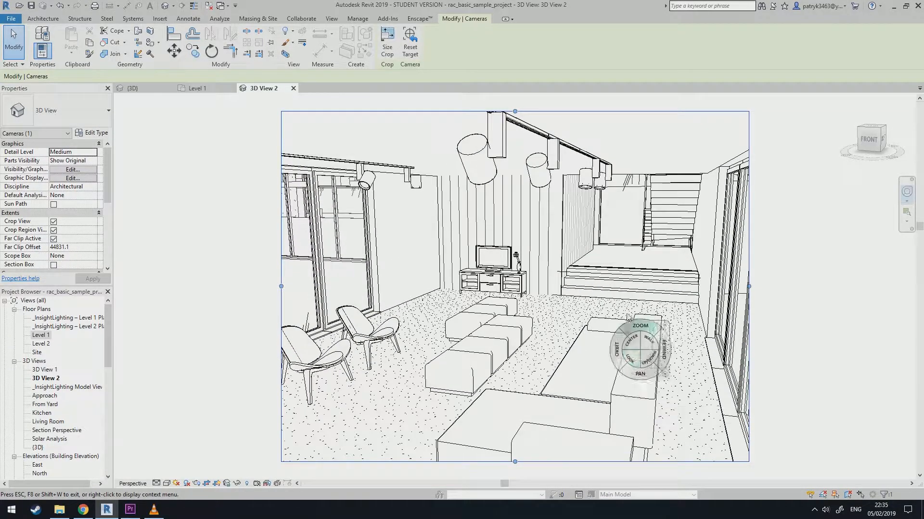
pyautogui.moveTo(564, 312); pyautogui.dragTo(538, 289)
pyautogui.hotkey('shift', 'w')
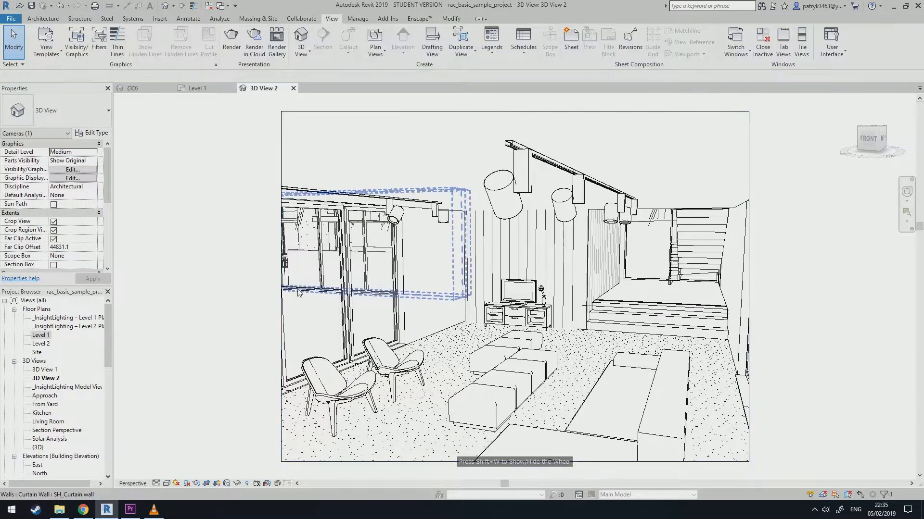
pyautogui.press('Escape')
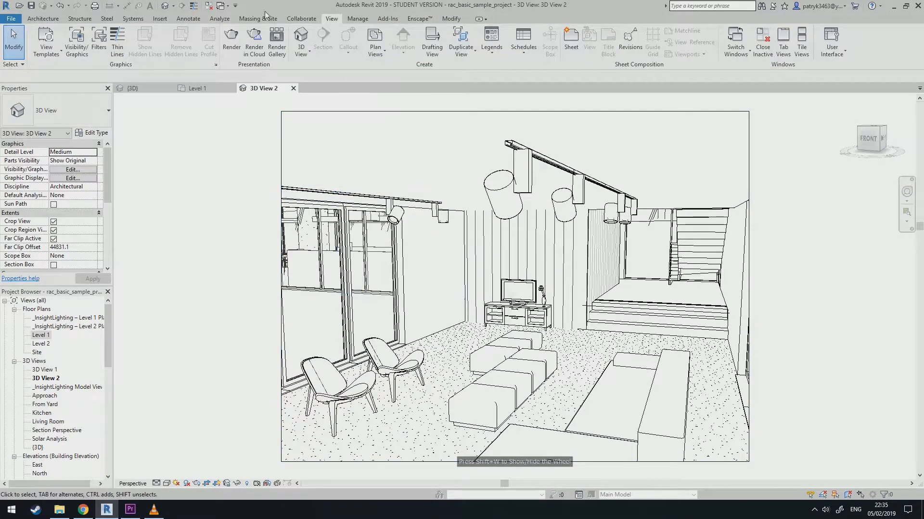
# Set up a cloud render of 3D View 2 with Illuminance output at Medium (1 Mega Pixel) size, using the date from view.
pyautogui.click(259, 50)
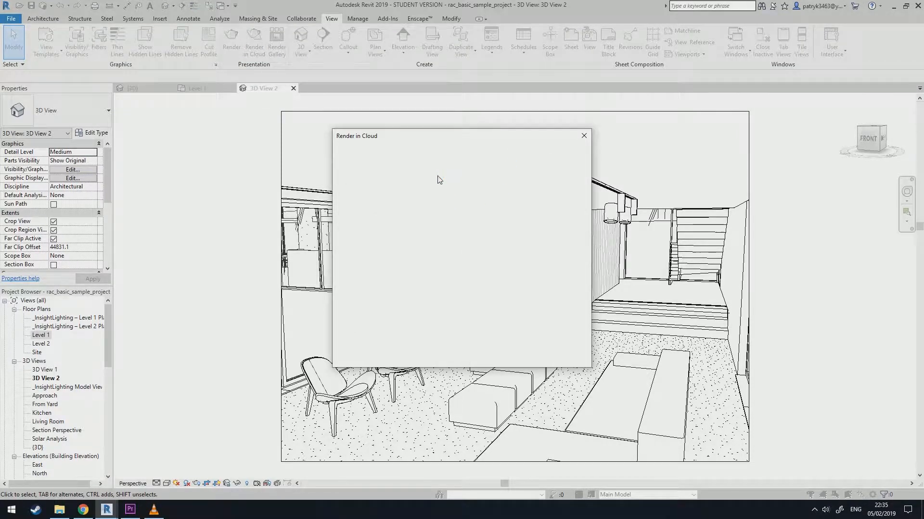
pyautogui.click(425, 194)
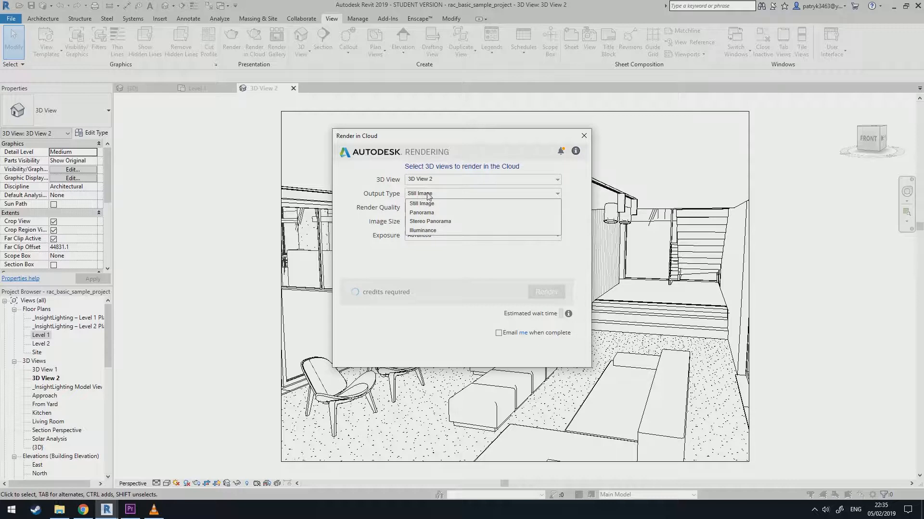
pyautogui.click(425, 231)
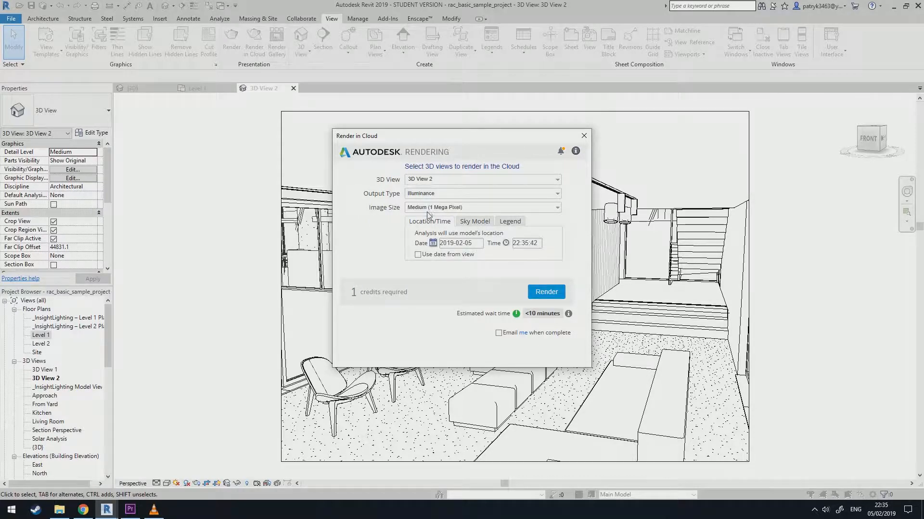
pyautogui.click(429, 208)
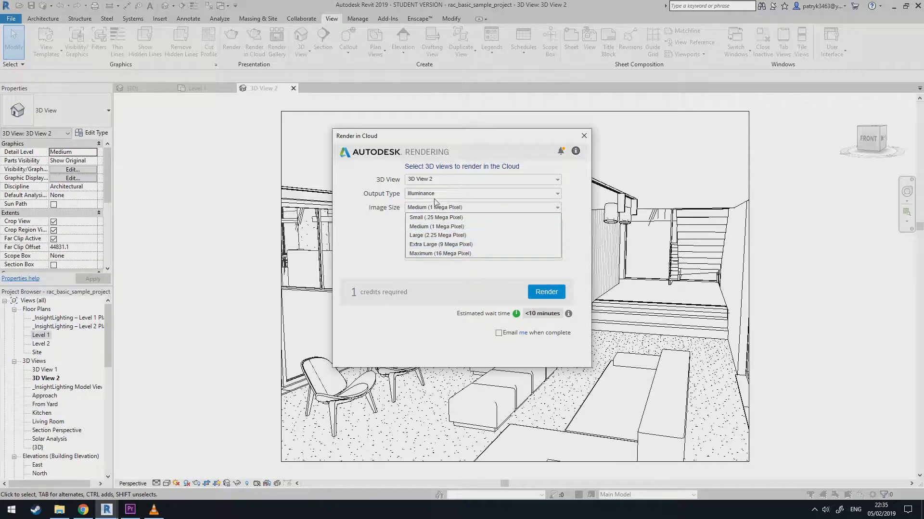
pyautogui.click(436, 227)
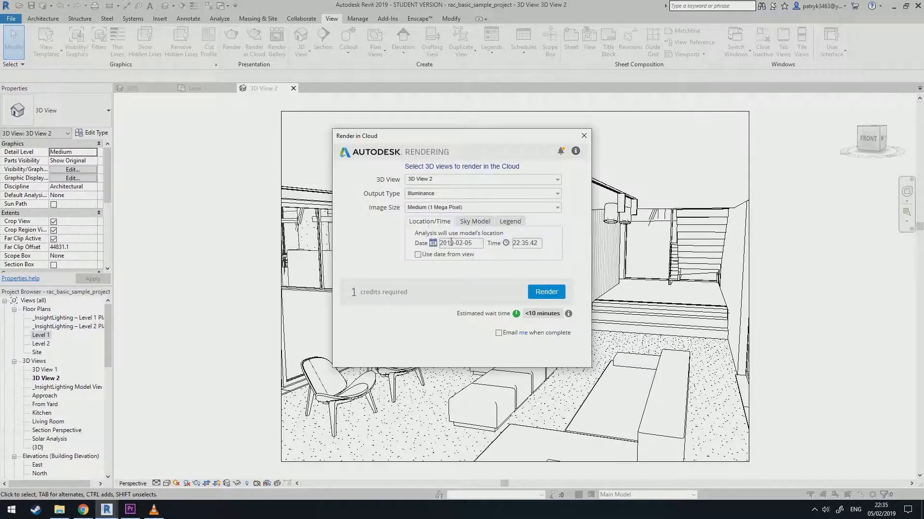
pyautogui.click(418, 255)
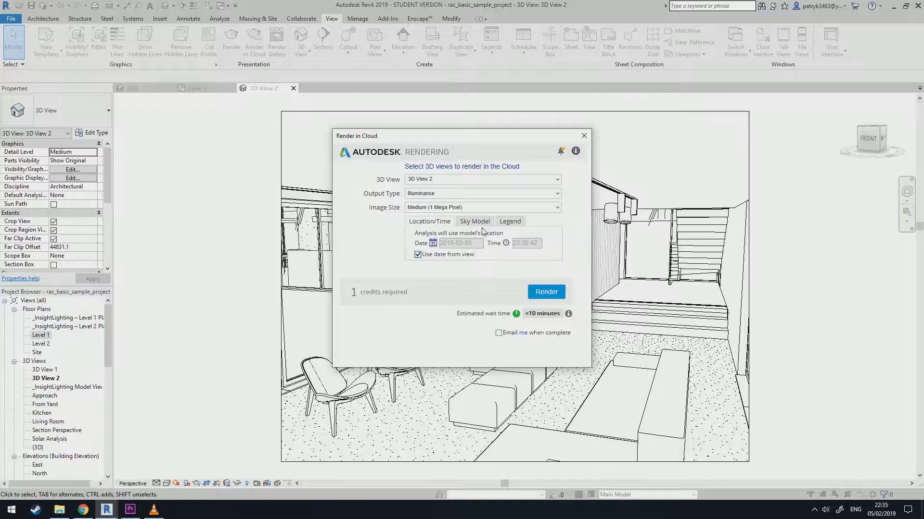
# Set the illuminance legend units to Lux and the maximum value to 5000.
pyautogui.click(511, 223)
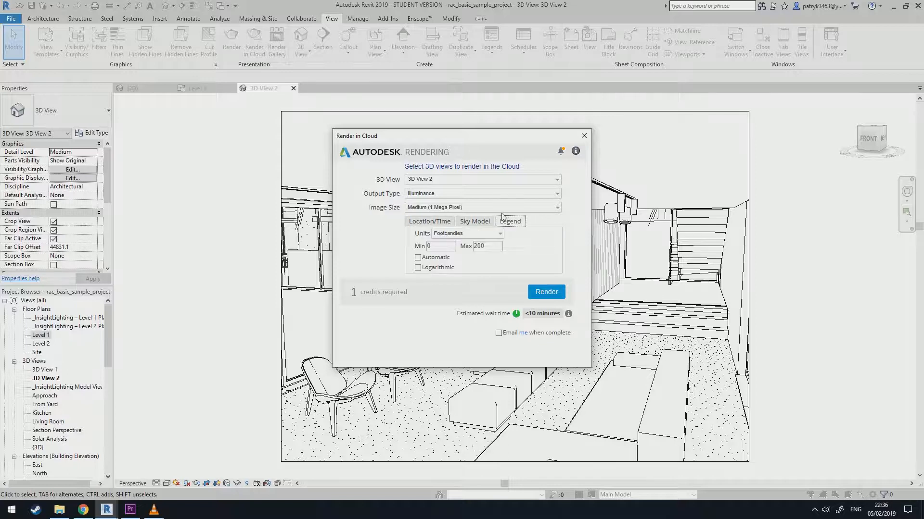
pyautogui.click(485, 233)
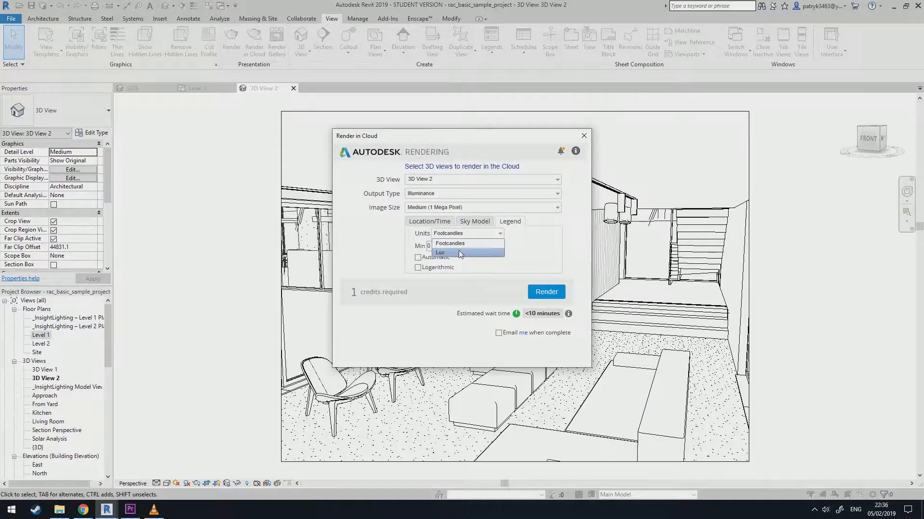
pyautogui.click(460, 253)
pyautogui.doubleClick(486, 247)
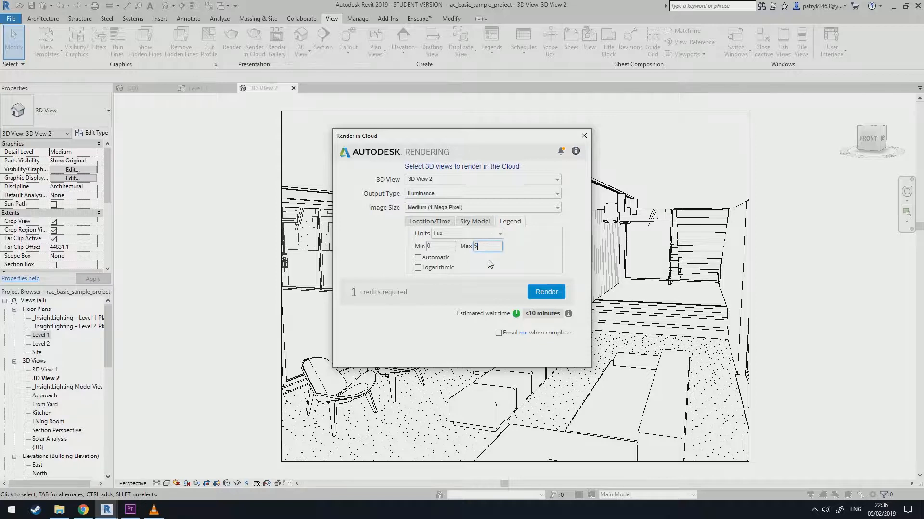
# Check the sky model settings, start the cloud render and let the upload continue in the background.
pyautogui.click(486, 225)
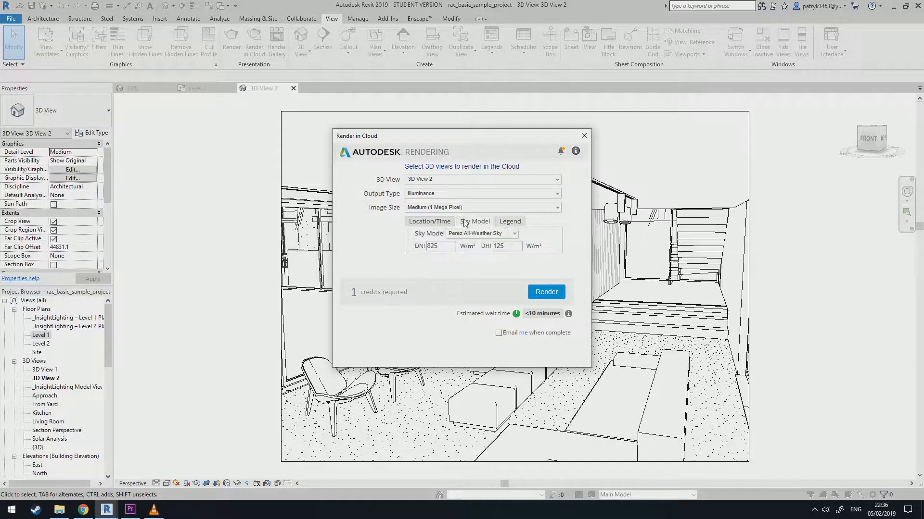
pyautogui.click(429, 221)
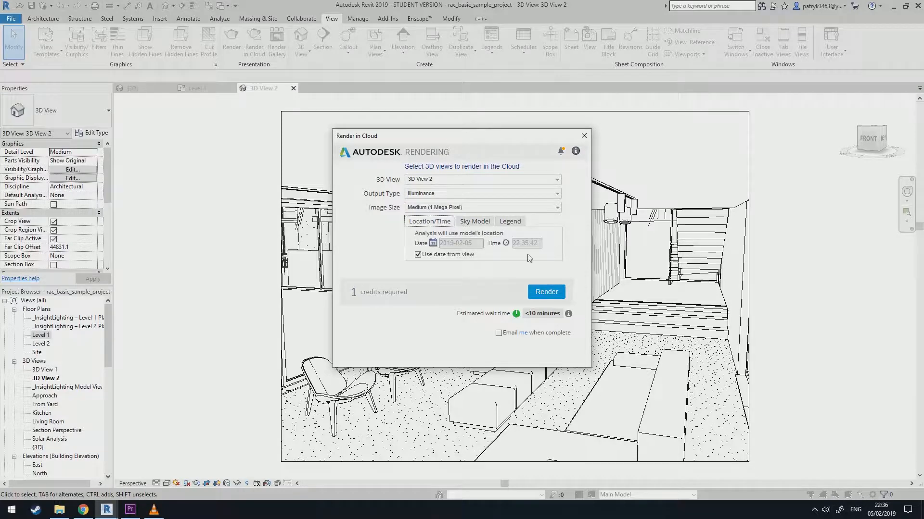
pyautogui.click(547, 293)
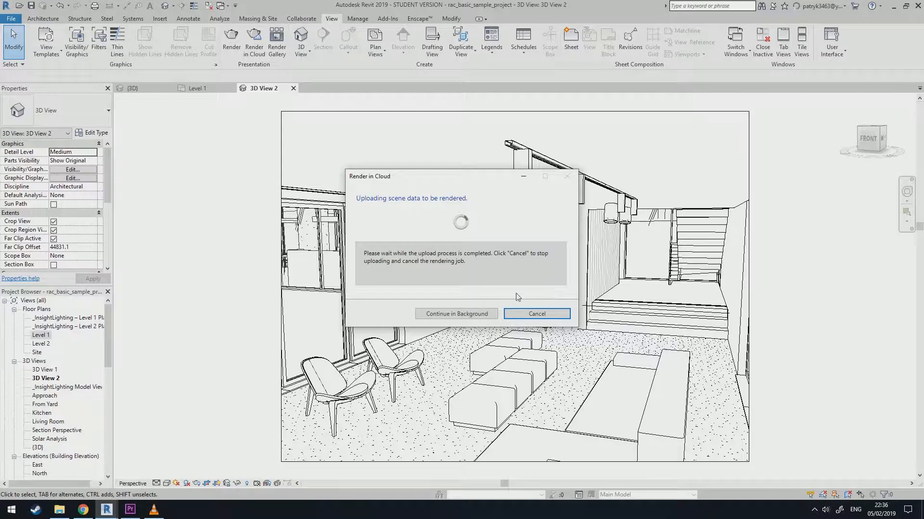
pyautogui.click(452, 314)
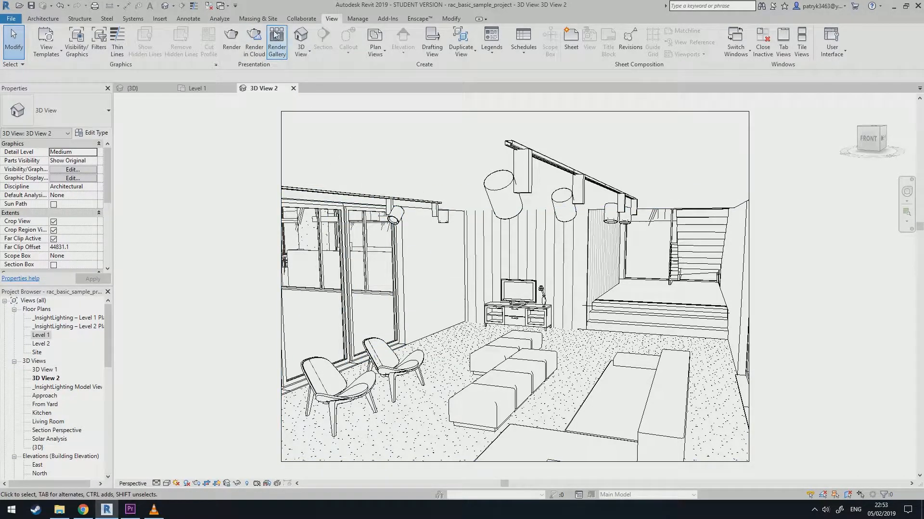
# Open the online render gallery, view the rac_basic_sample_project illuminance rendering, and return to Revit.
pyautogui.click(271, 48)
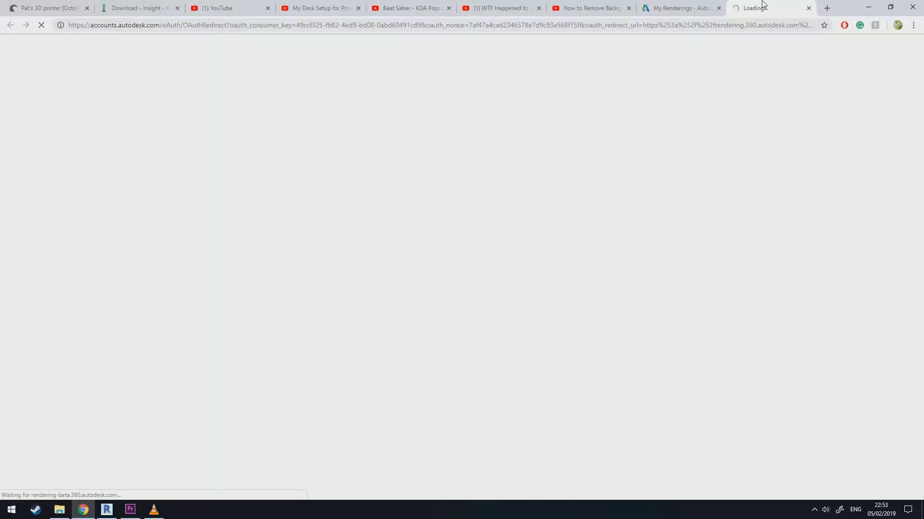
pyautogui.click(701, 7)
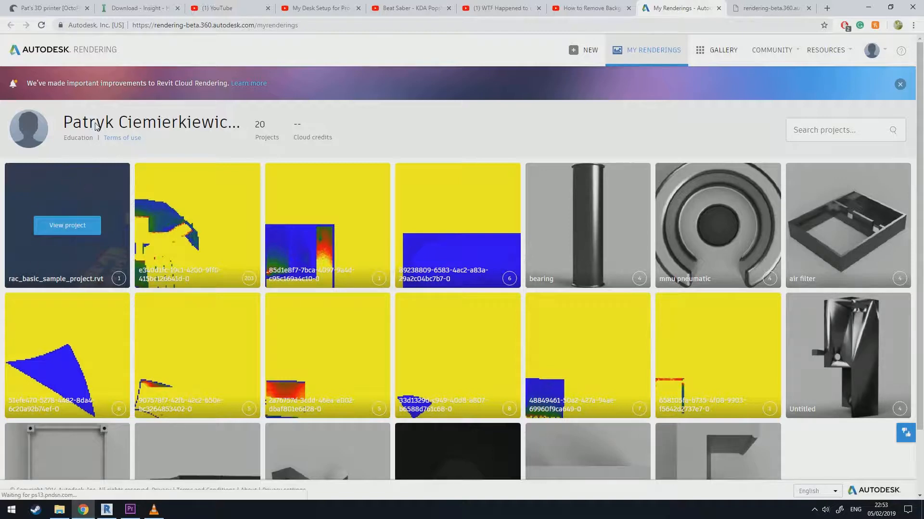
pyautogui.click(46, 222)
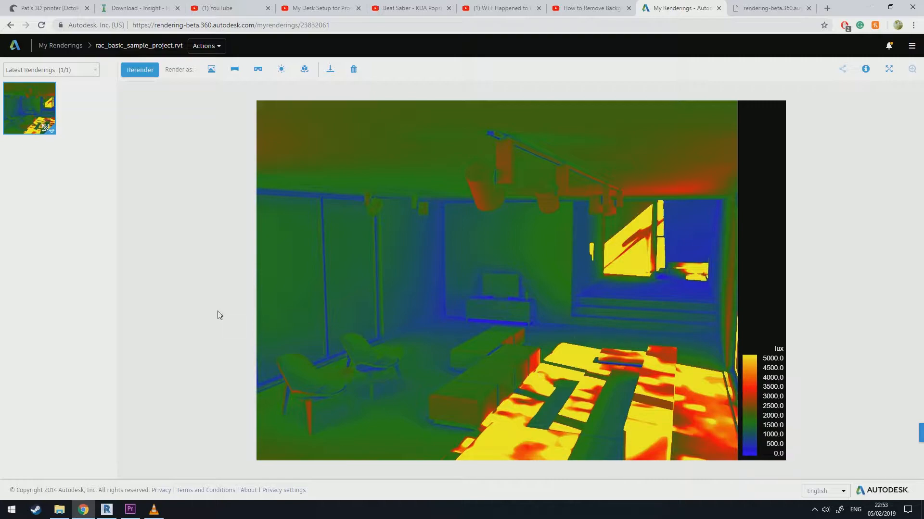
pyautogui.click(115, 509)
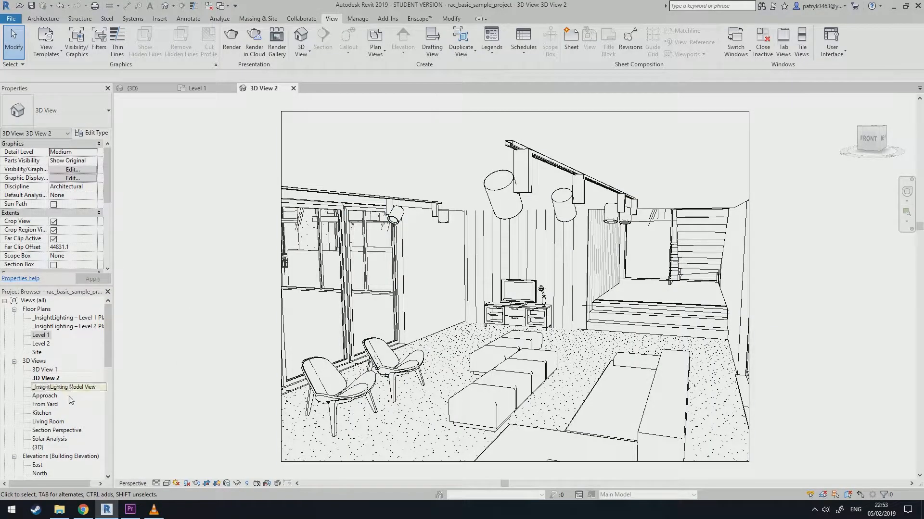
# Open the {3D} view and load the completed Solar Access lighting analysis, accepting, updating and saving the project.
pyautogui.doubleClick(38, 449)
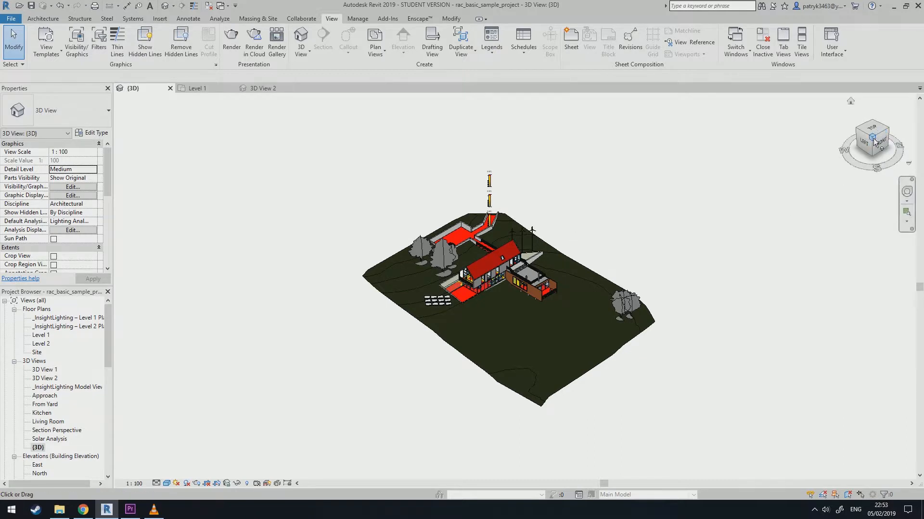
pyautogui.click(219, 18)
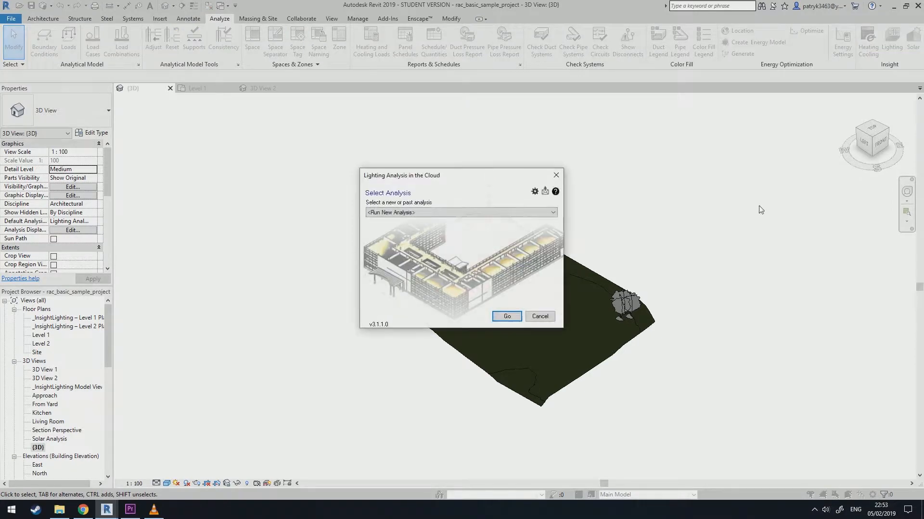
pyautogui.click(464, 213)
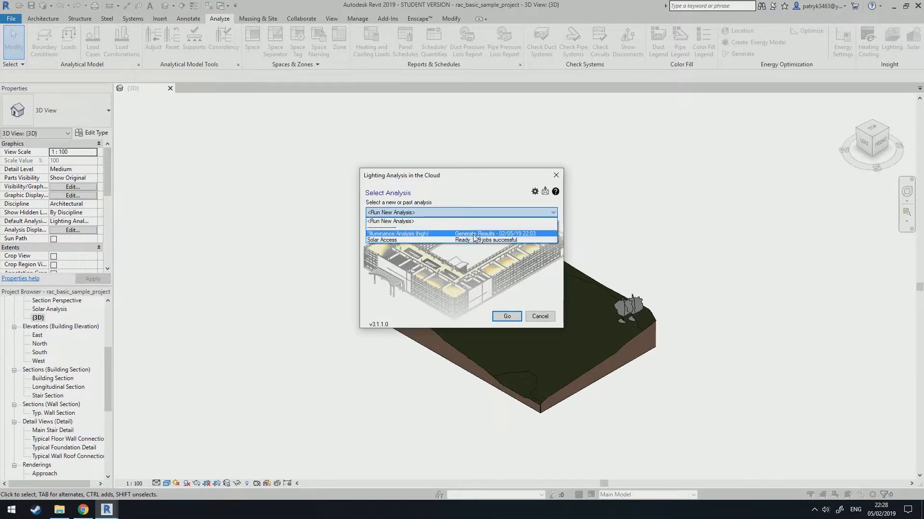
pyautogui.click(385, 240)
pyautogui.click(507, 316)
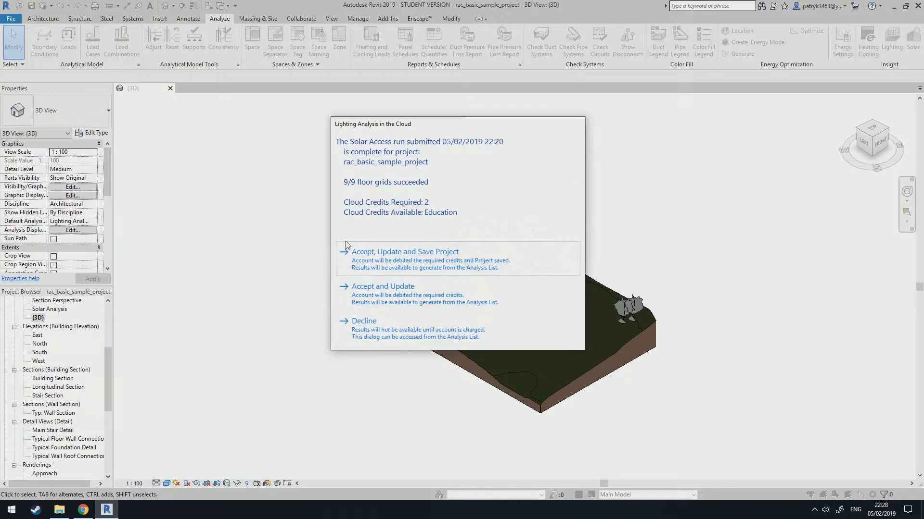
pyautogui.click(383, 259)
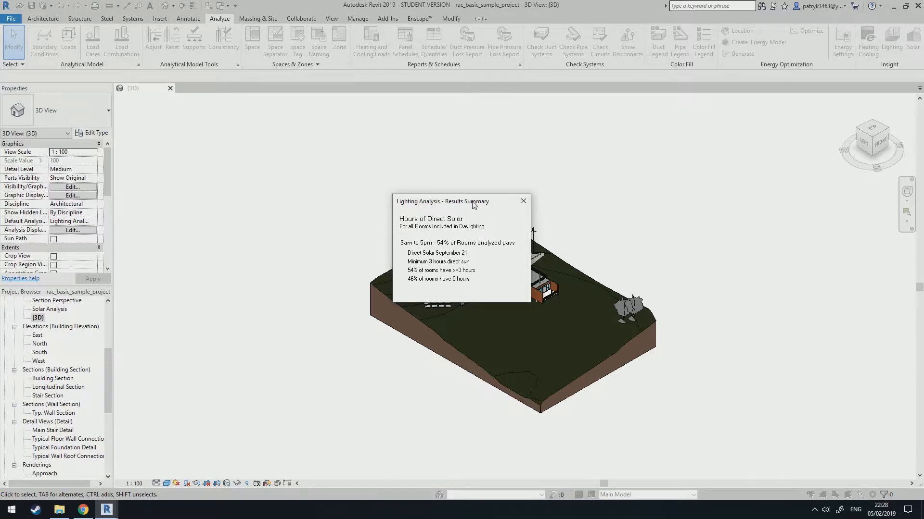
# Review the solar access results summary, then orbit and zoom the 3D model to inspect the analysis results.
pyautogui.moveTo(474, 204); pyautogui.dragTo(329, 124)
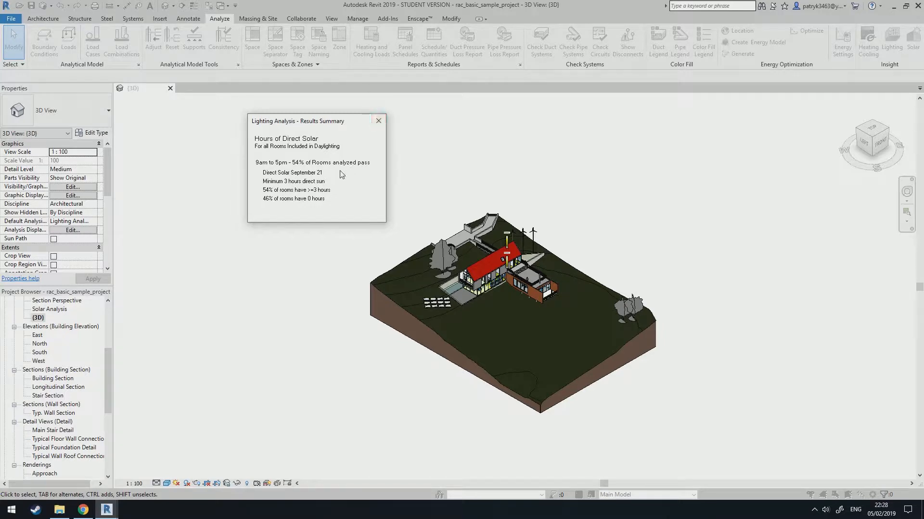
pyautogui.click(379, 122)
pyautogui.scroll(5, 493, 269)
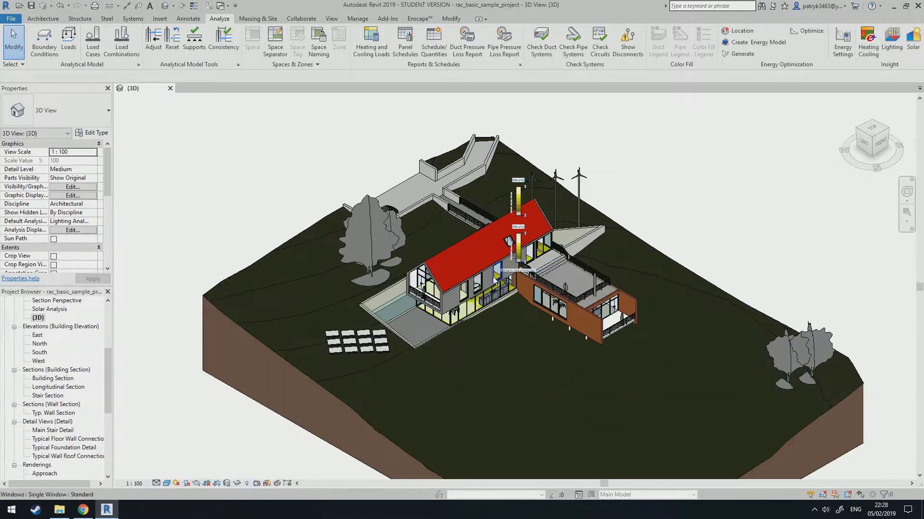
pyautogui.scroll(-6, 502, 187)
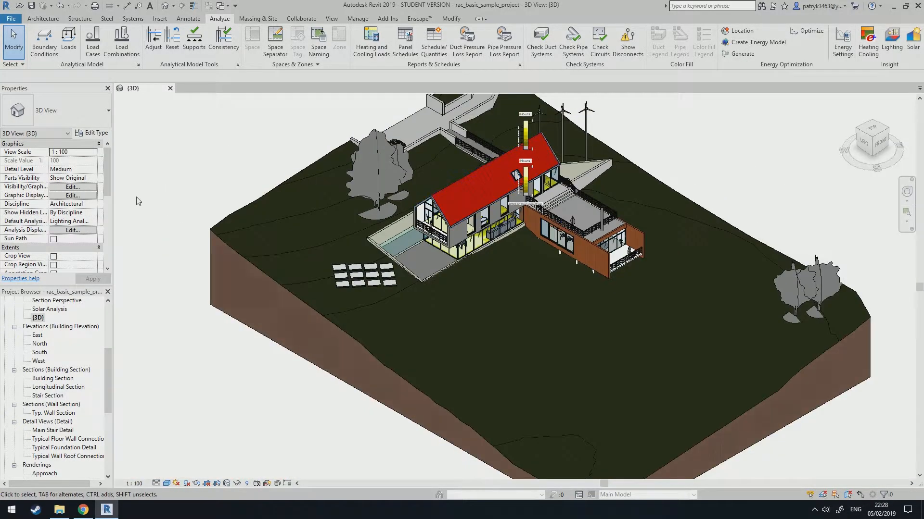
pyautogui.scroll(-3, 102, 212)
pyautogui.scroll(-5, 102, 212)
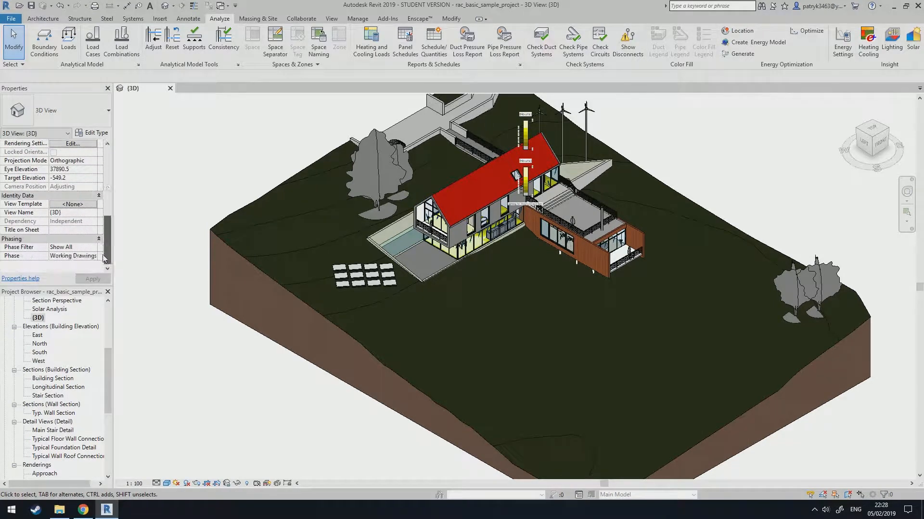
pyautogui.scroll(5, 104, 212)
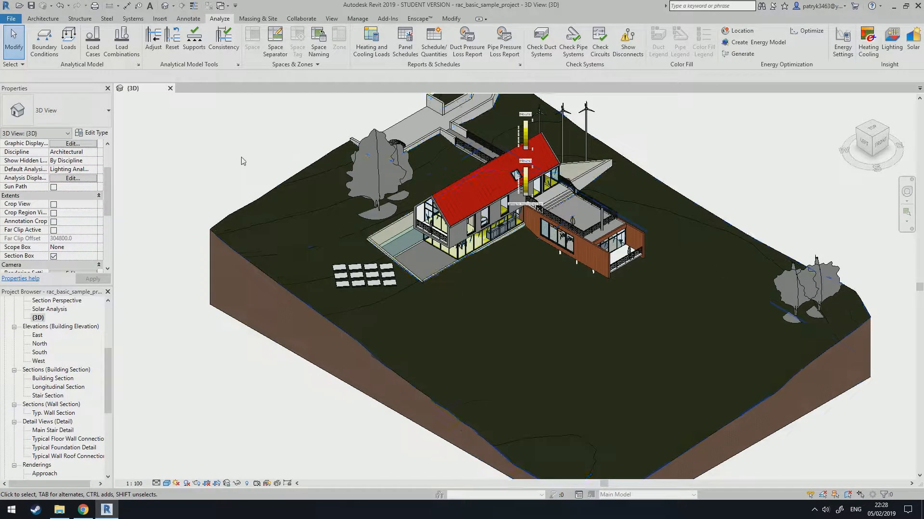
pyautogui.scroll(-5, 243, 161)
pyautogui.keyDown('shift'); pyautogui.moveTo(247, 148); pyautogui.dragTo(288, 275, button='middle'); pyautogui.keyUp('shift')
pyautogui.scroll(5, 375, 313)
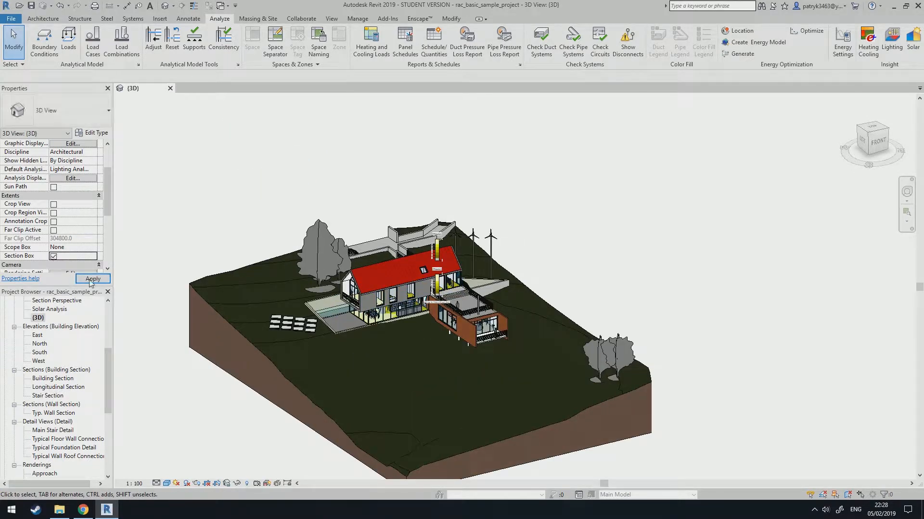
pyautogui.click(93, 279)
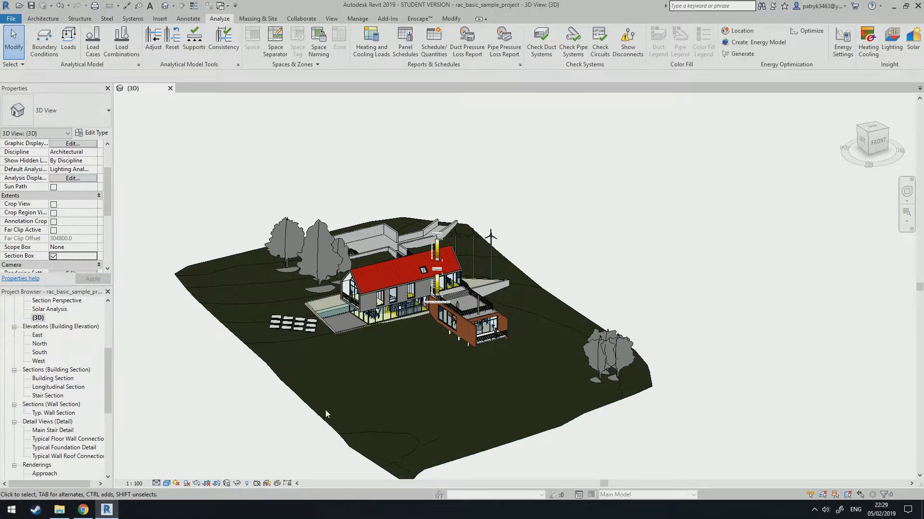
pyautogui.click(315, 388)
pyautogui.press('Escape')
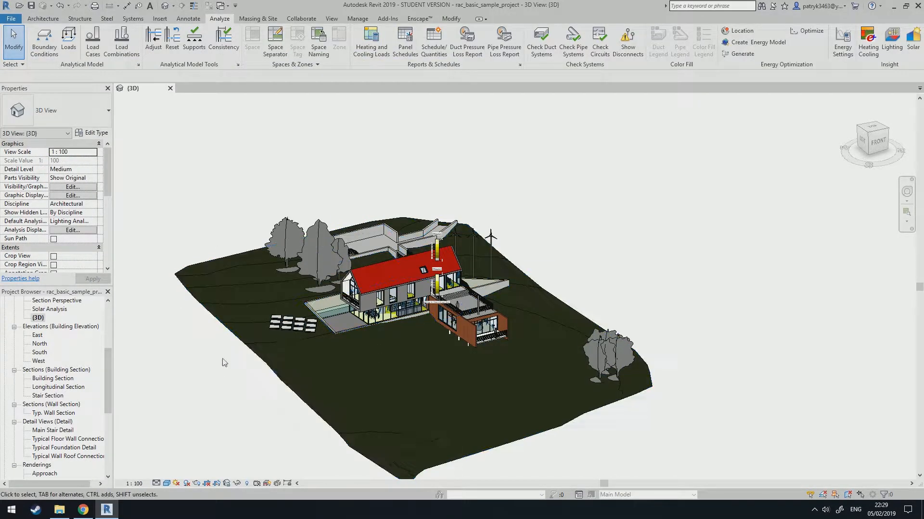
# Open the _InsightLighting Level 1 and Level 2 plans and zoom in to examine the hours of direct sun results.
pyautogui.moveTo(108, 374); pyautogui.dragTo(106, 311)
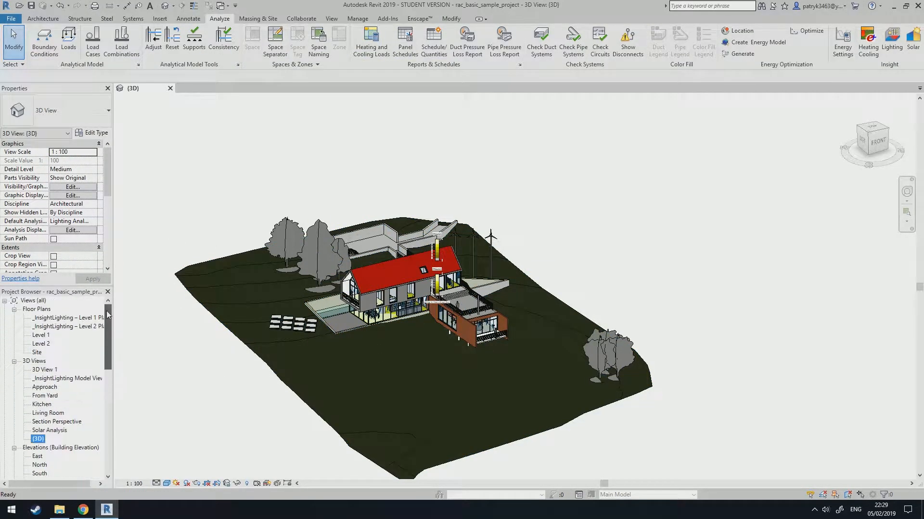
pyautogui.doubleClick(59, 318)
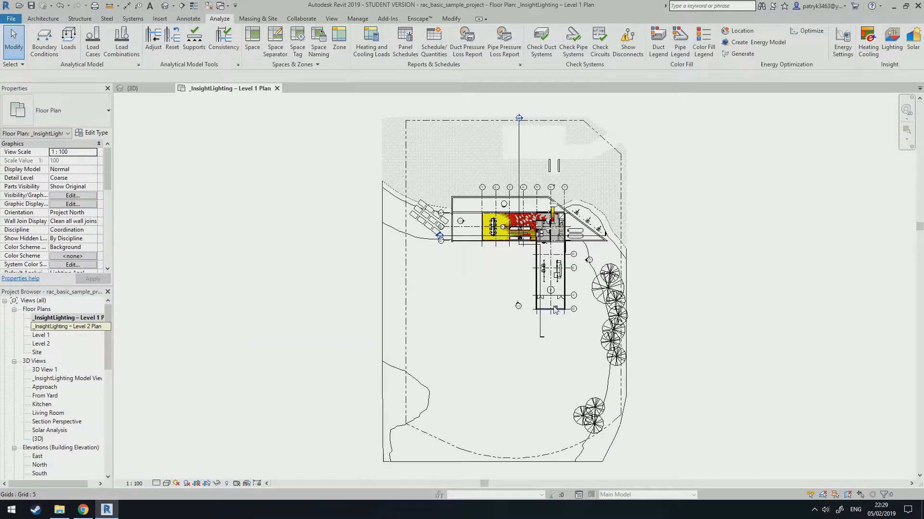
pyautogui.scroll(4, 457, 265)
pyautogui.click(639, 239)
pyautogui.moveTo(630, 213); pyautogui.dragTo(424, 332)
pyautogui.click(463, 346)
pyautogui.scroll(3, 464, 334)
pyautogui.scroll(-1, 499, 329)
pyautogui.moveTo(499, 328); pyautogui.dragTo(426, 351, button='middle')
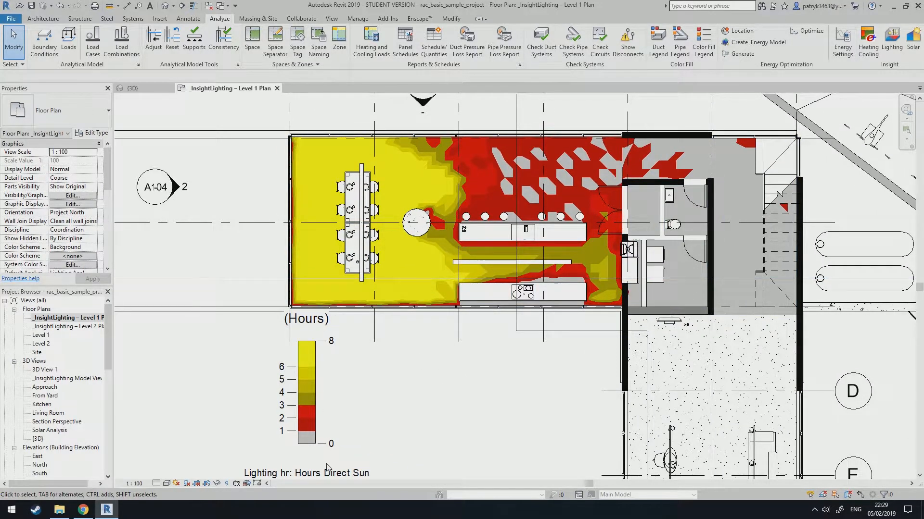
pyautogui.scroll(-1, 370, 435)
pyautogui.moveTo(373, 426); pyautogui.dragTo(336, 346, button='middle')
pyautogui.moveTo(346, 304); pyautogui.dragTo(330, 327, button='middle')
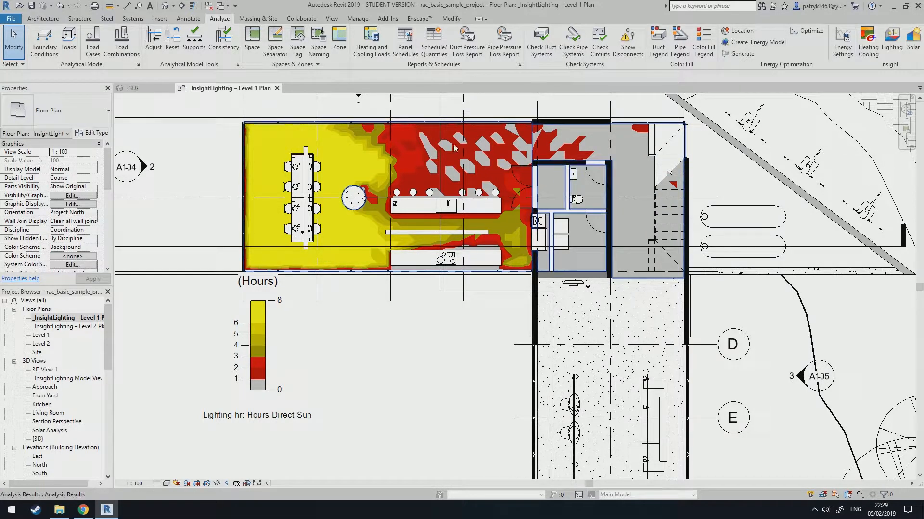
pyautogui.doubleClick(91, 327)
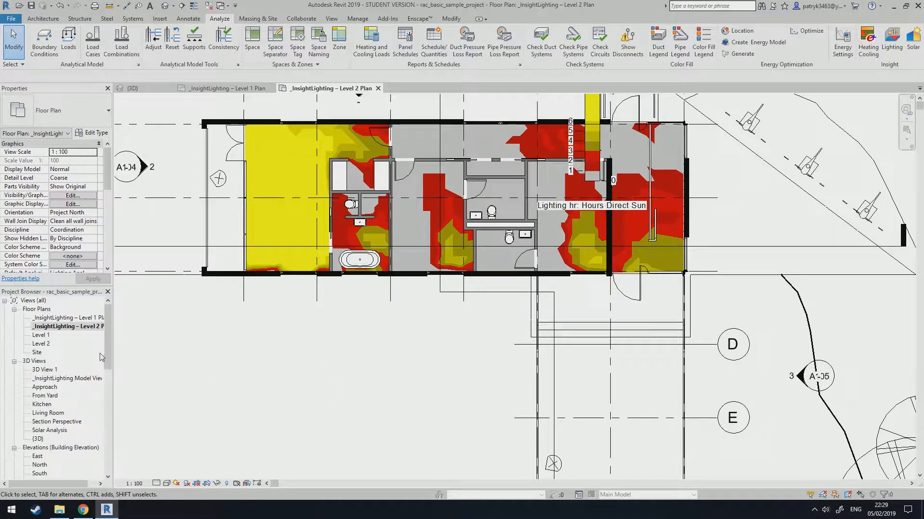
# Open the _InsightLighting Room Schedule and review the hours of direct solar and pass results for each room.
pyautogui.moveTo(111, 351); pyautogui.dragTo(111, 470)
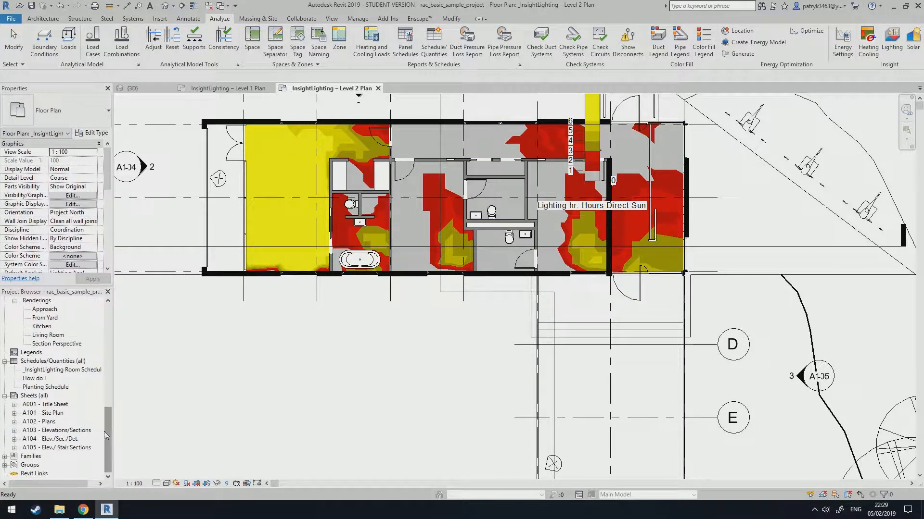
pyautogui.doubleClick(76, 370)
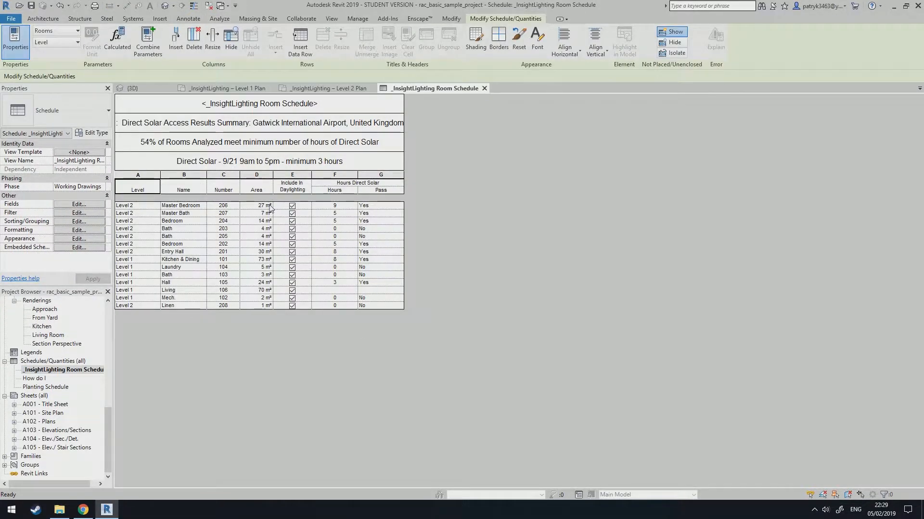
pyautogui.click(334, 205)
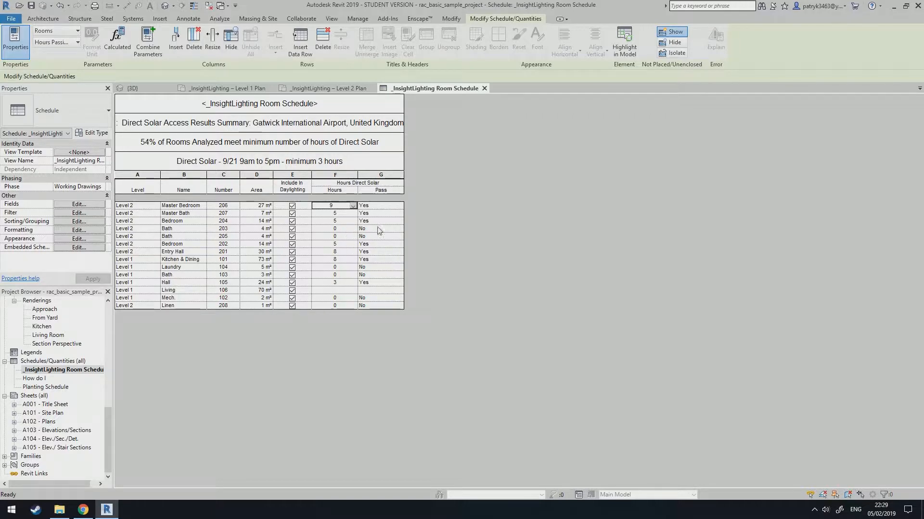
pyautogui.click(119, 452)
pyautogui.scroll(10, 96, 409)
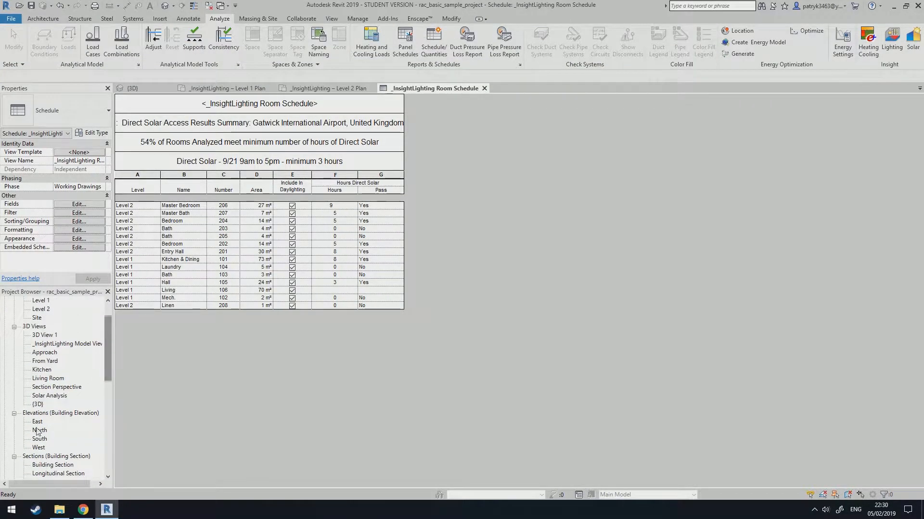
# Open the _InsightLighting Model View and load the Solar Access cloud lighting analysis results into it.
pyautogui.doubleClick(67, 343)
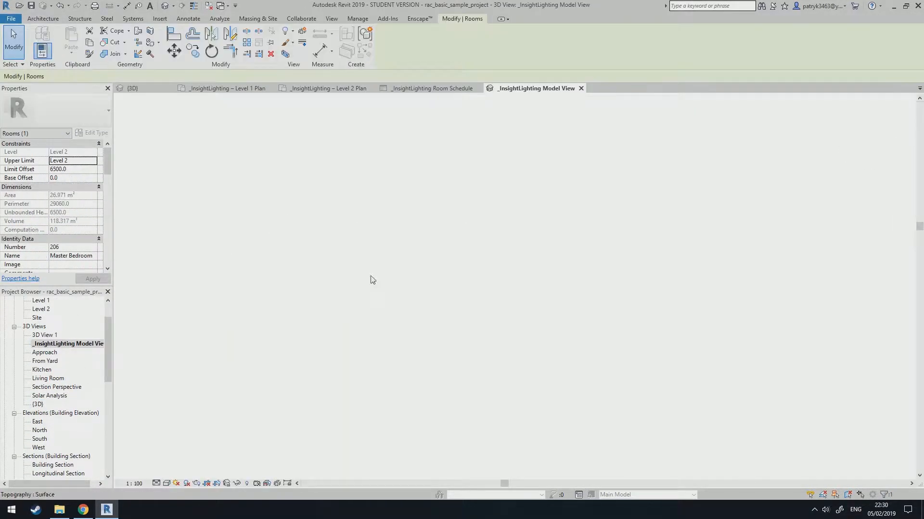
pyautogui.scroll(3, 566, 282)
pyautogui.moveTo(614, 262); pyautogui.dragTo(562, 291, button='middle')
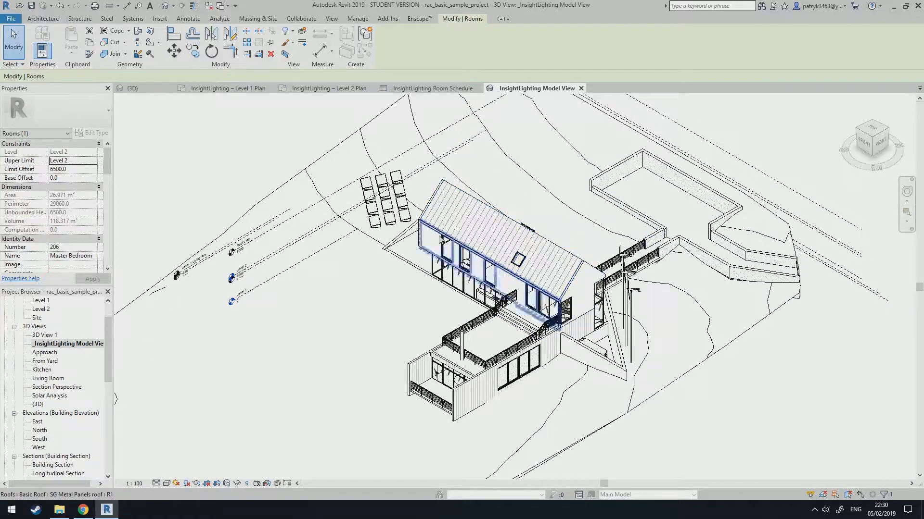
pyautogui.click(278, 155)
pyautogui.click(55, 345)
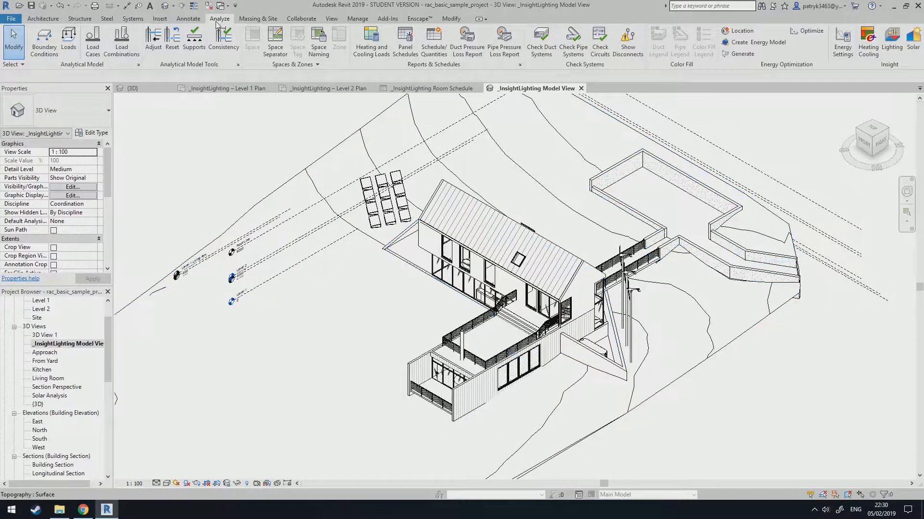
pyautogui.click(891, 43)
pyautogui.click(433, 212)
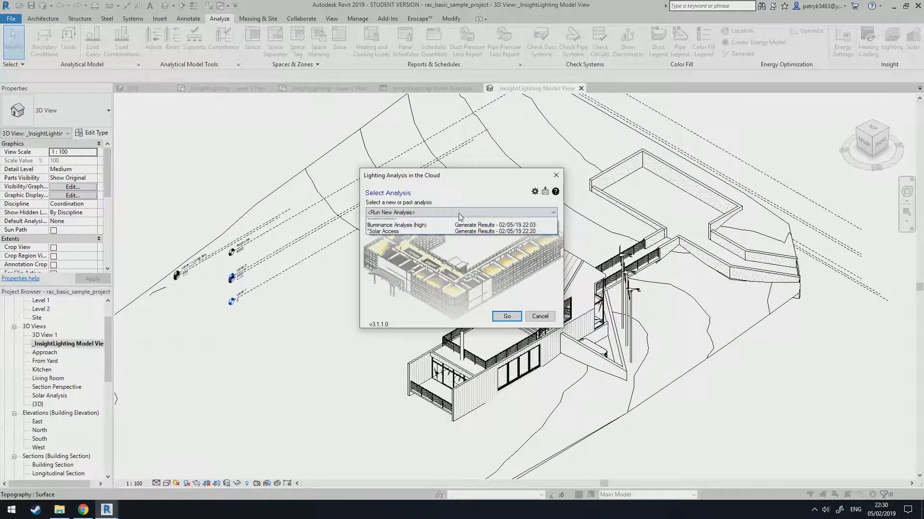
pyautogui.click(427, 240)
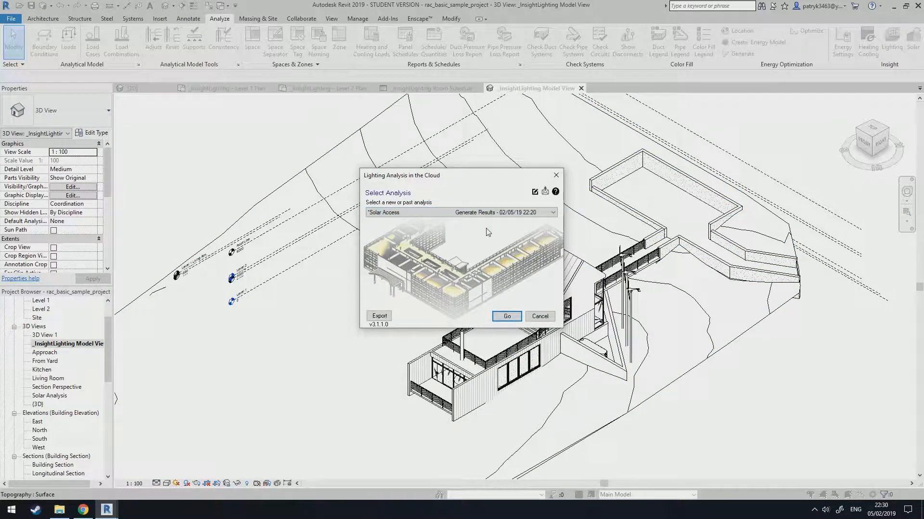
pyautogui.click(506, 316)
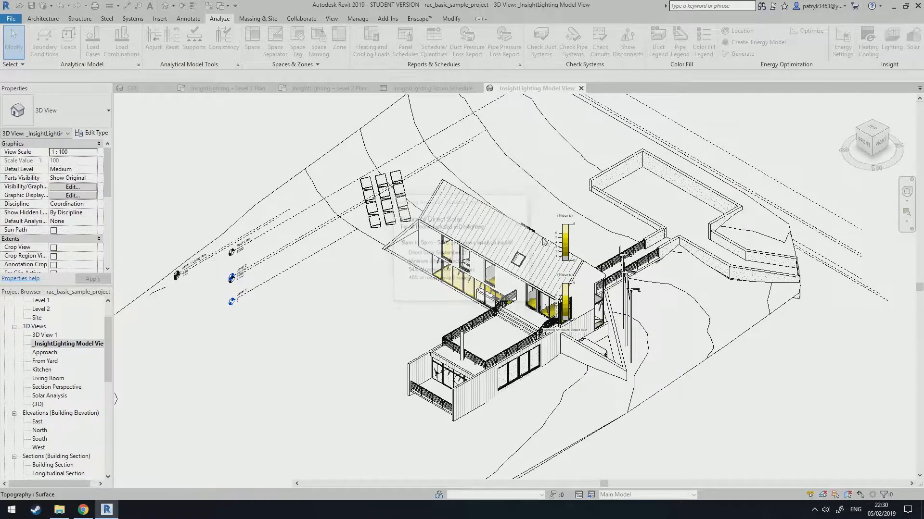
# Zoom and orbit around the house to inspect the solar access results on the 3D model.
pyautogui.scroll(10, 543, 241)
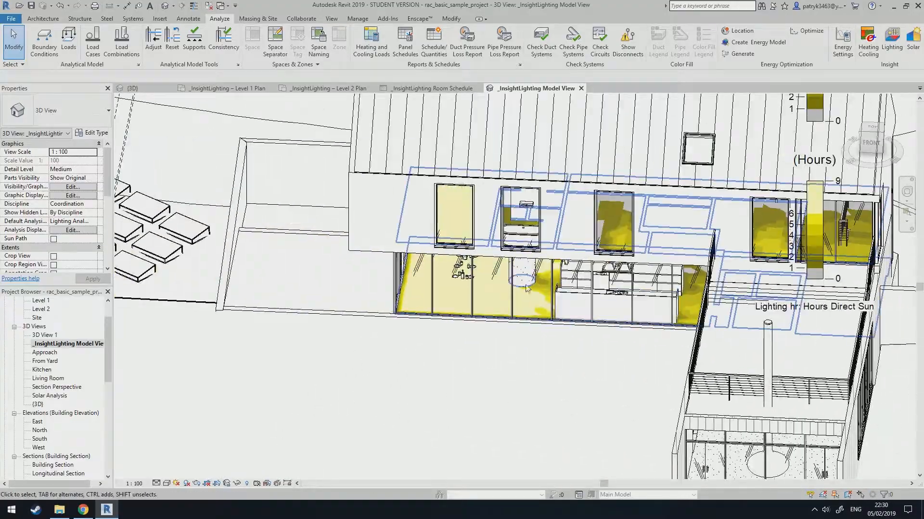
pyautogui.keyDown('shift'); pyautogui.moveTo(526, 288); pyautogui.dragTo(550, 286, button='middle'); pyautogui.keyUp('shift')
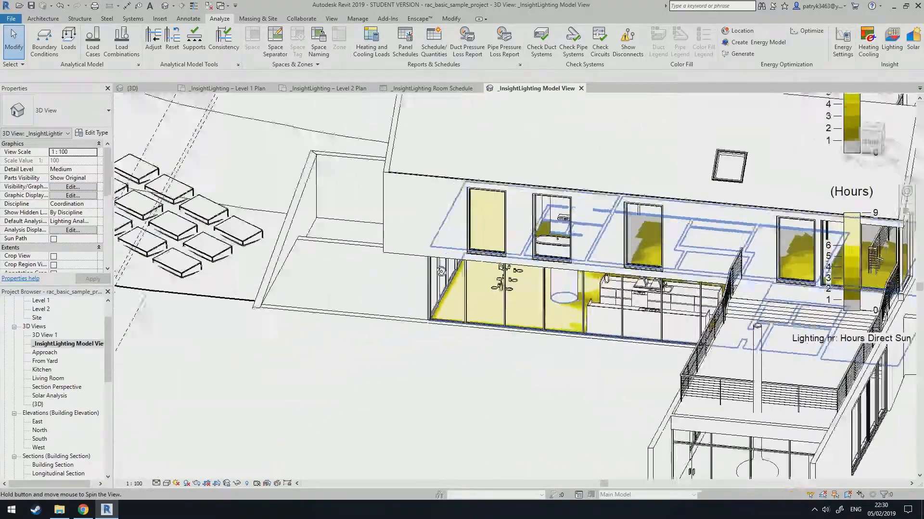
pyautogui.scroll(-10, 472, 272)
pyautogui.scroll(4, 472, 271)
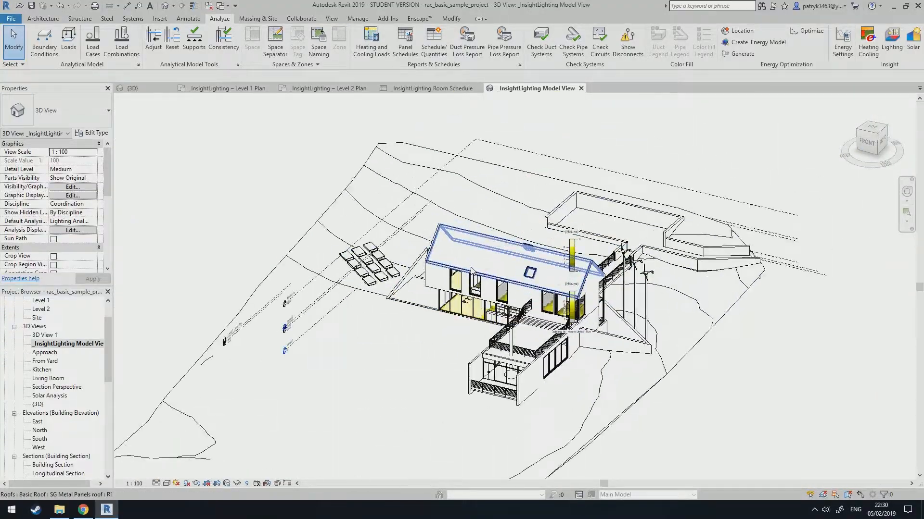
pyautogui.scroll(1, 472, 272)
pyautogui.scroll(-3, 108, 214)
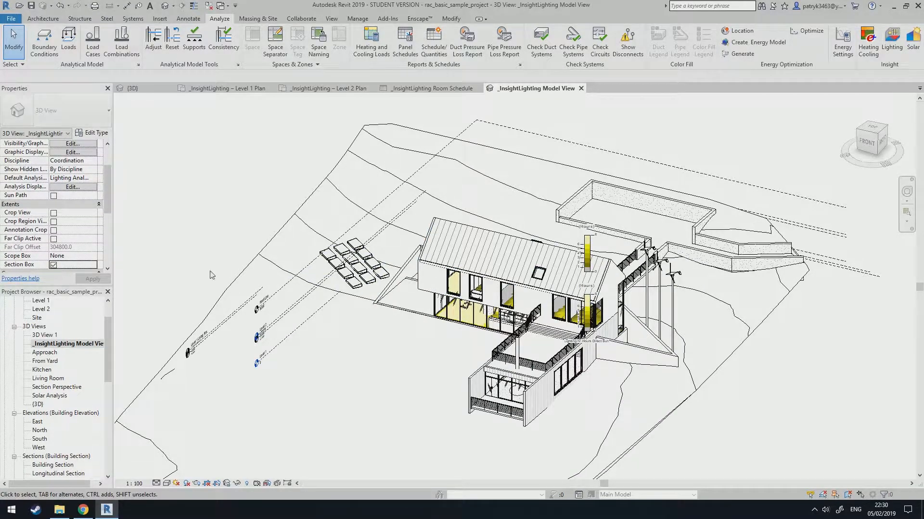
pyautogui.scroll(-5, 461, 261)
pyautogui.scroll(3, 505, 187)
# Lower the top of the section box to cut away the roof and expose the level 2 sun-hour results.
pyautogui.click(507, 187)
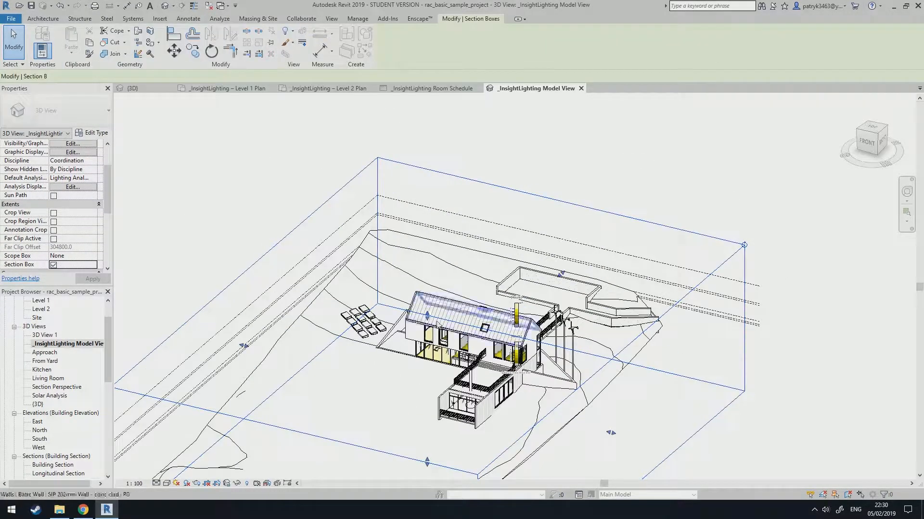
pyautogui.moveTo(426, 316); pyautogui.dragTo(428, 352)
pyautogui.scroll(3, 435, 358)
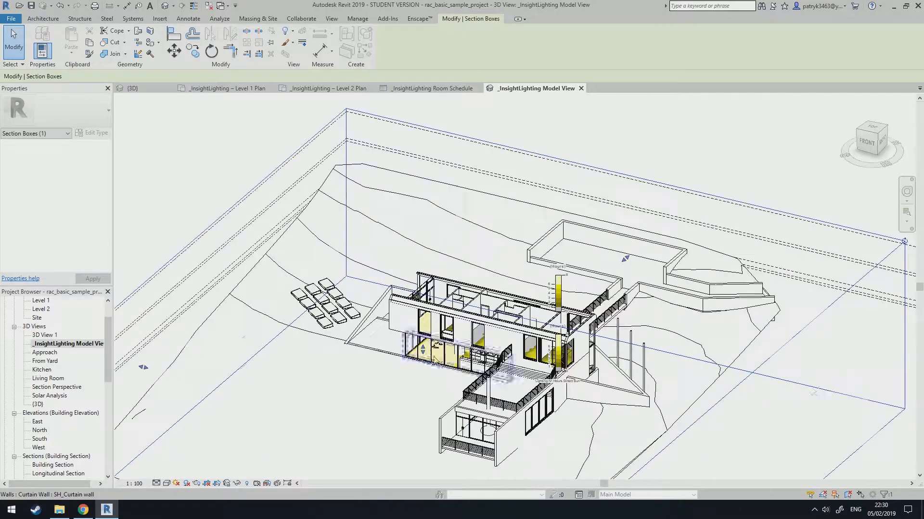
pyautogui.keyDown('shift'); pyautogui.moveTo(434, 358); pyautogui.dragTo(474, 380, button='middle'); pyautogui.keyUp('shift')
pyautogui.scroll(8, 588, 267)
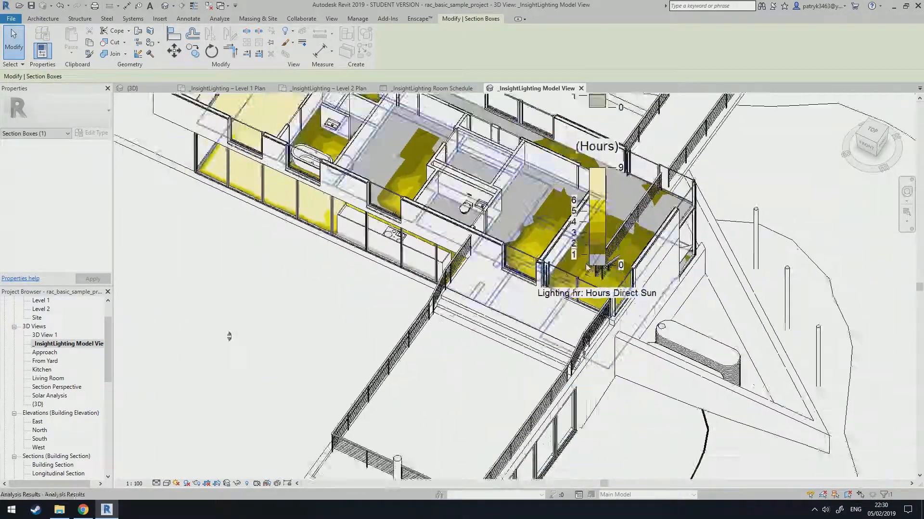
pyautogui.scroll(-8, 588, 267)
pyautogui.keyDown('shift'); pyautogui.moveTo(587, 267); pyautogui.dragTo(602, 273, button='middle'); pyautogui.keyUp('shift')
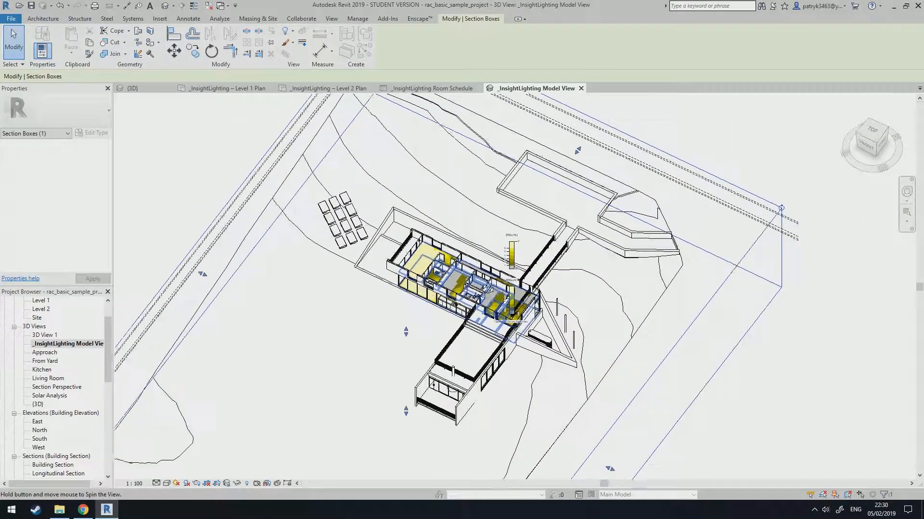
pyautogui.keyDown('shift'); pyautogui.moveTo(487, 289); pyautogui.dragTo(474, 284, button='middle'); pyautogui.keyUp('shift')
# Orbit and zoom the sectioned model to inspect the interior hours of direct sun results.
pyautogui.click(92, 345)
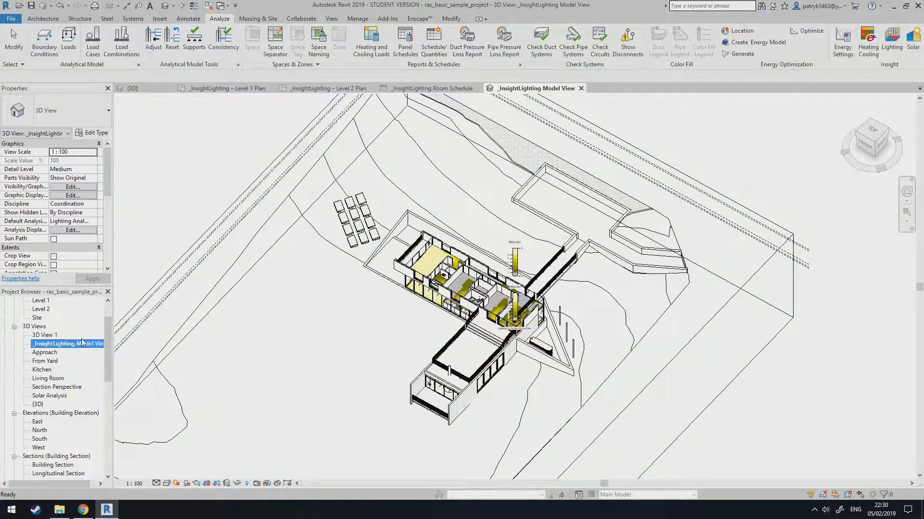
pyautogui.click(209, 313)
pyautogui.scroll(-2, 336, 251)
pyautogui.keyDown('shift'); pyautogui.moveTo(339, 259); pyautogui.dragTo(618, 219, button='middle'); pyautogui.keyUp('shift')
pyautogui.keyDown('shift'); pyautogui.moveTo(368, 335); pyautogui.dragTo(385, 355, button='middle'); pyautogui.keyUp('shift')
pyautogui.moveTo(108, 339); pyautogui.dragTo(108, 325)
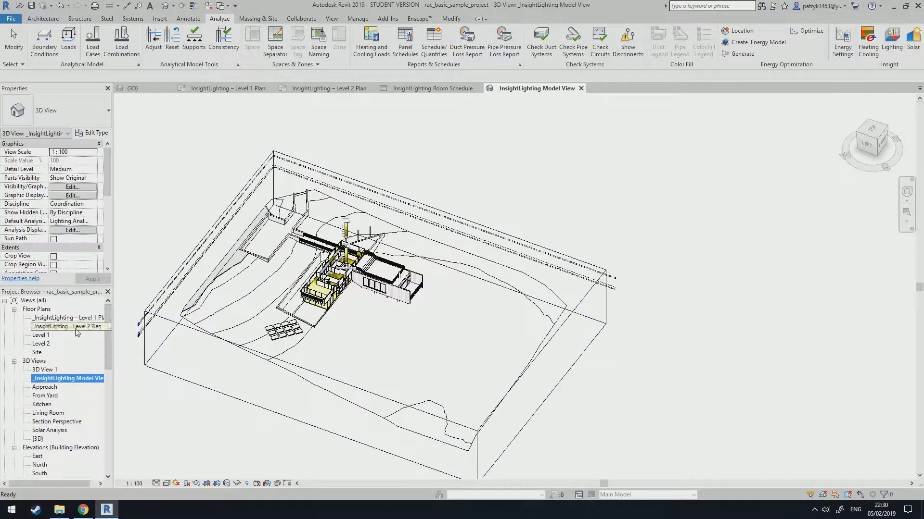
pyautogui.click(274, 173)
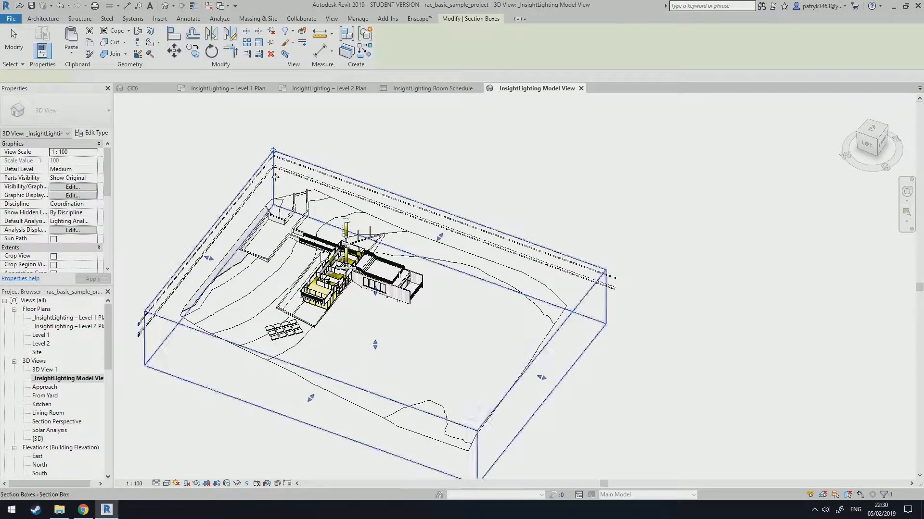
pyautogui.click(554, 180)
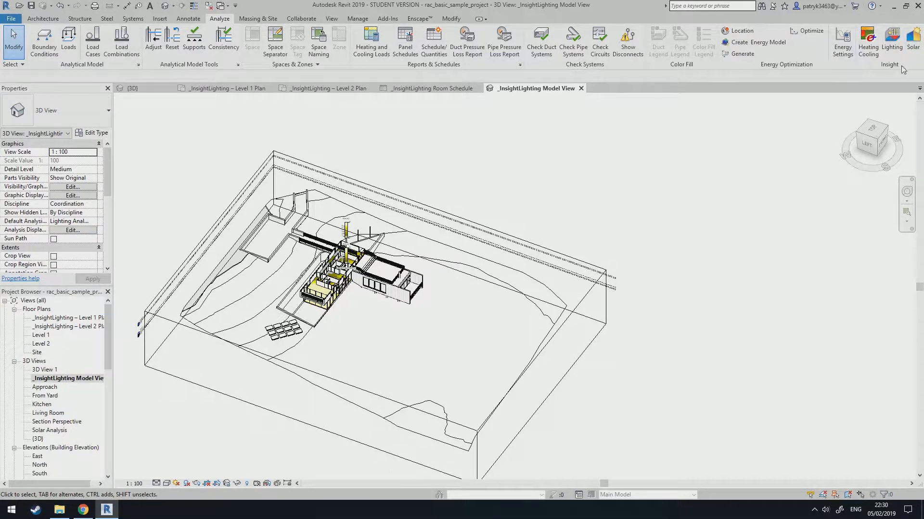
pyautogui.scroll(5, 296, 275)
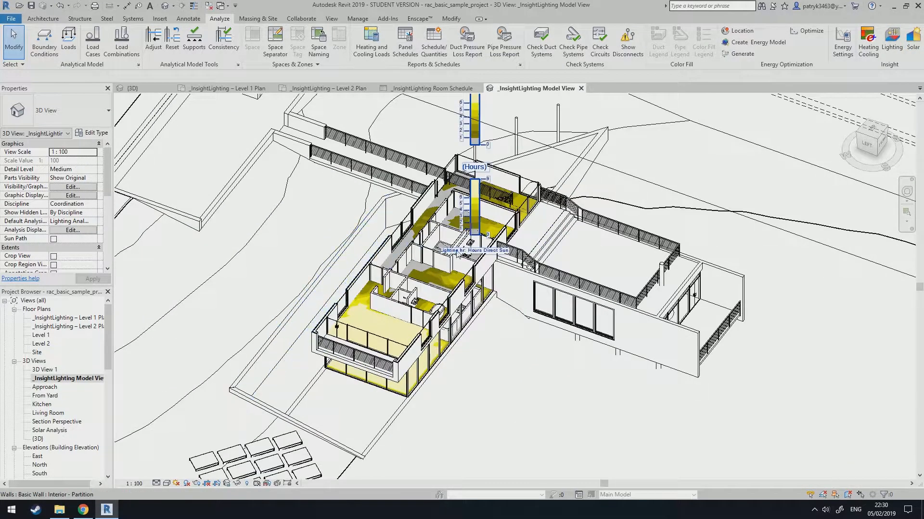
pyautogui.keyDown('shift'); pyautogui.moveTo(577, 202); pyautogui.dragTo(359, 195, button='middle'); pyautogui.keyUp('shift')
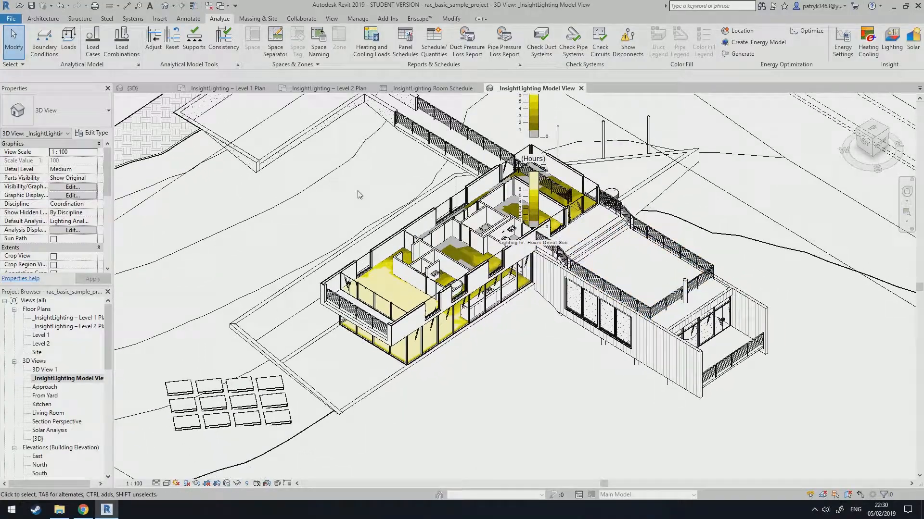